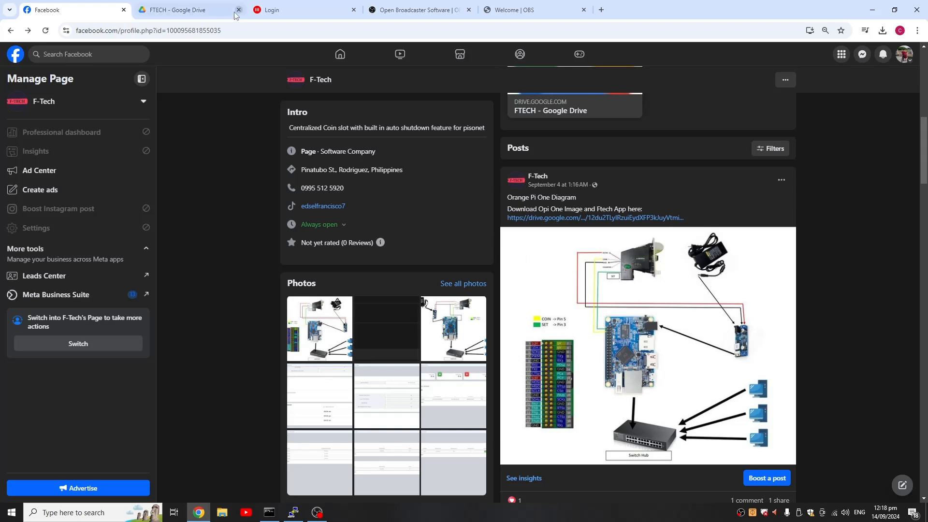
- Open the Google Drive link in F-Tech's Orange Pi One Diagram post and view the FTECH APP folder's contents
click(213, 10)
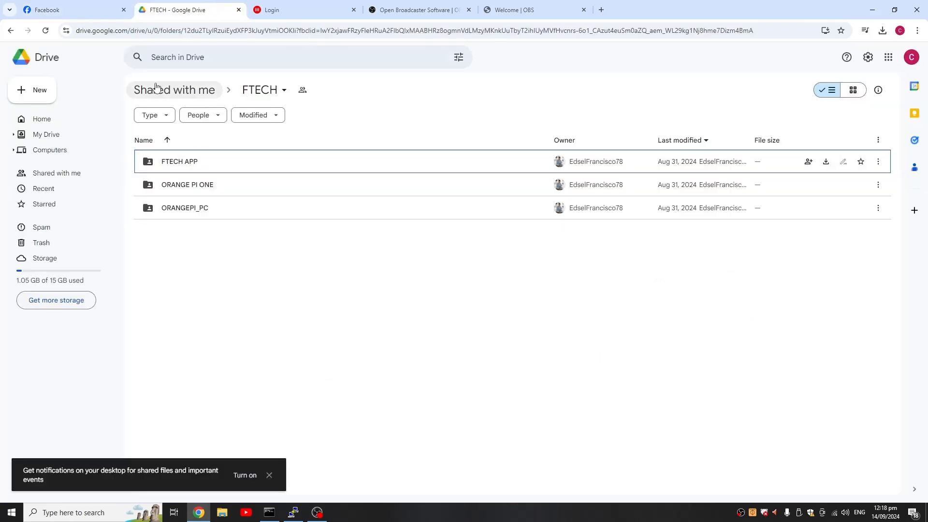
click(73, 10)
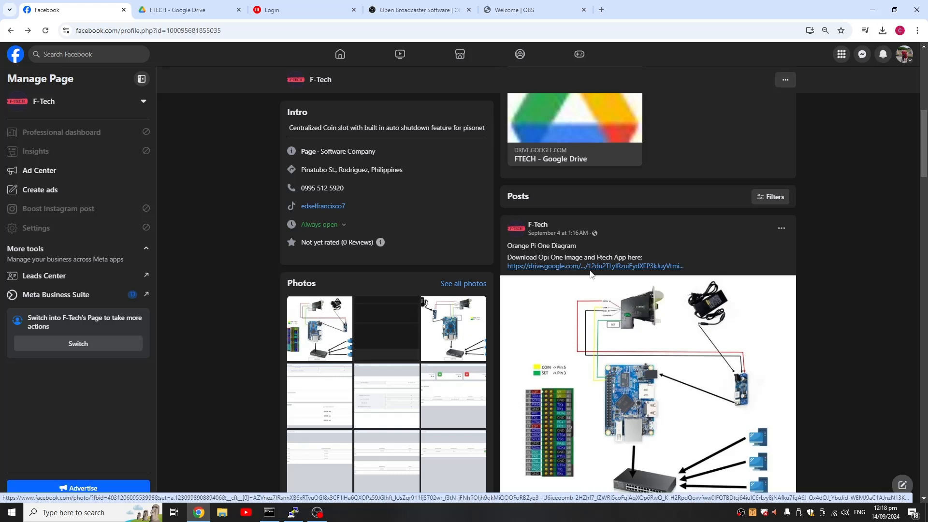
click(565, 267)
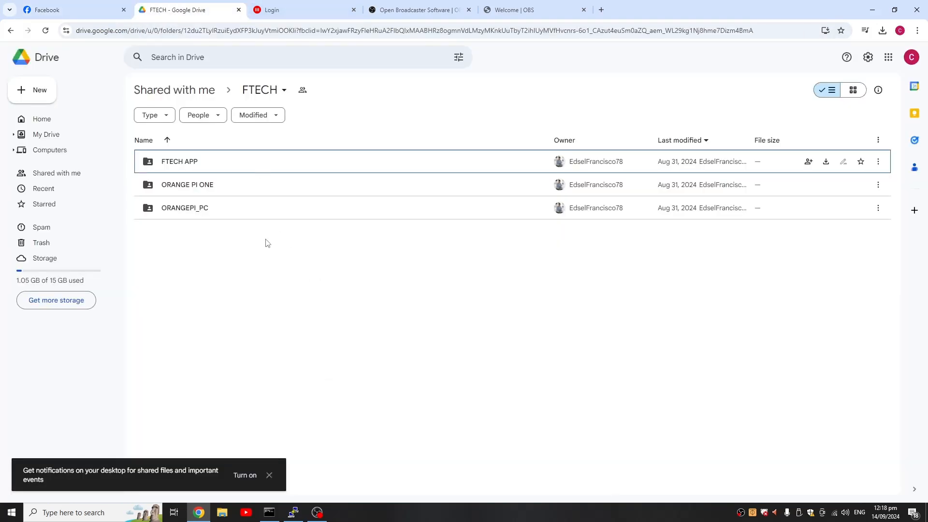
click(185, 166)
double_click(184, 164)
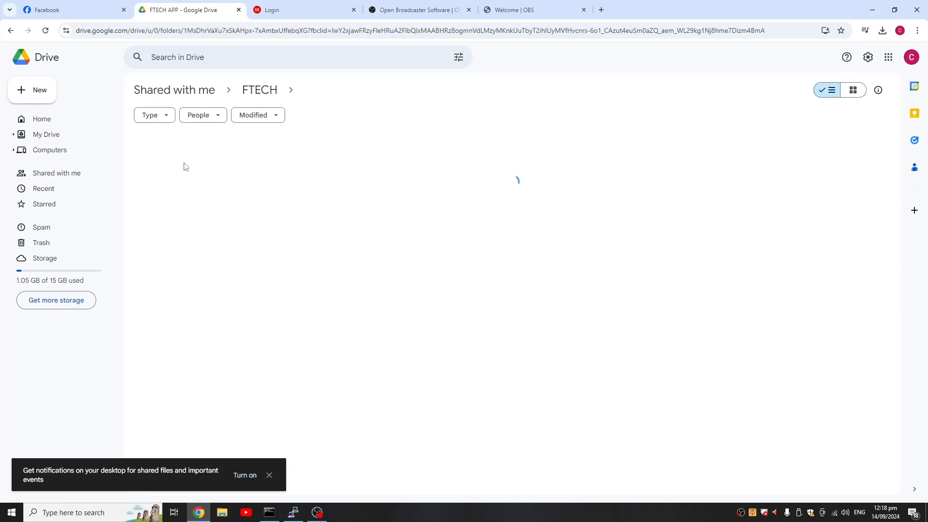
mouse_move(170, 163)
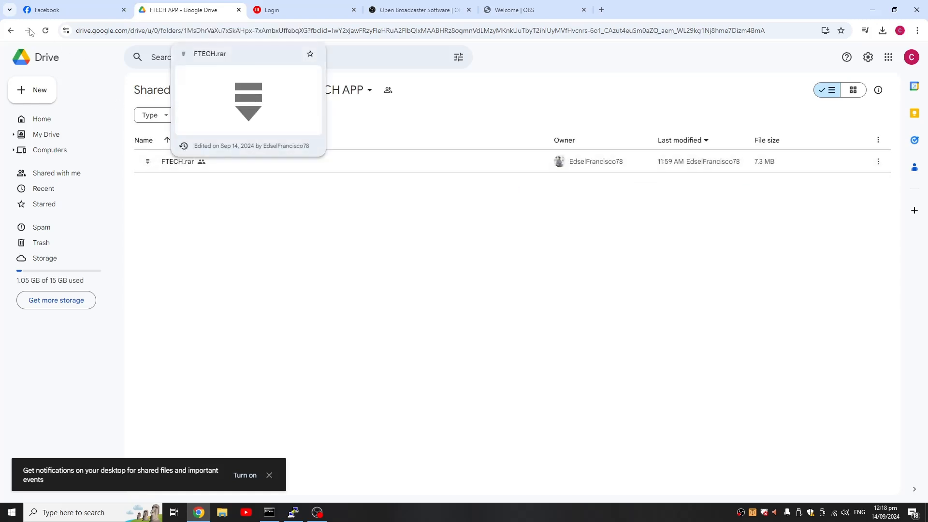
- View the contents of the ORANGE PI ONE and ORANGEPI_PC folders, and return to the FTECH folder
key(alt+Left)
click(210, 193)
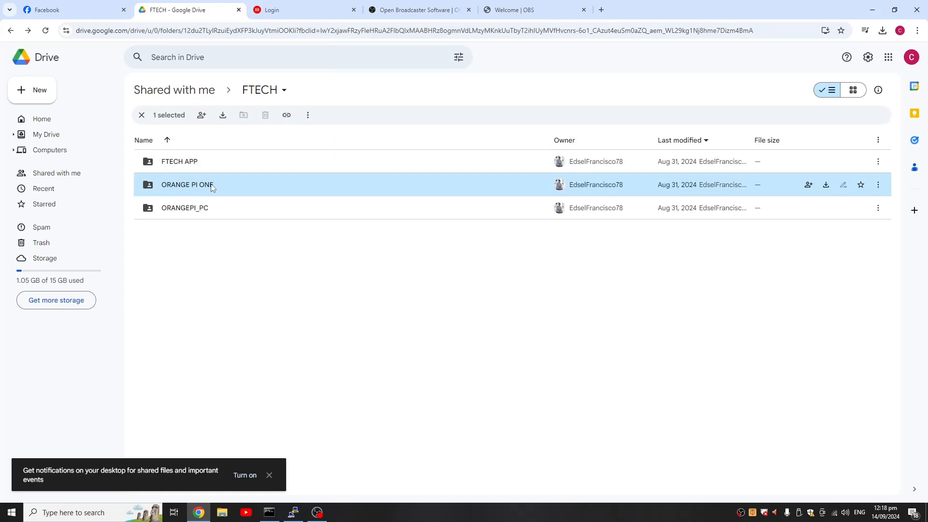
double_click(212, 187)
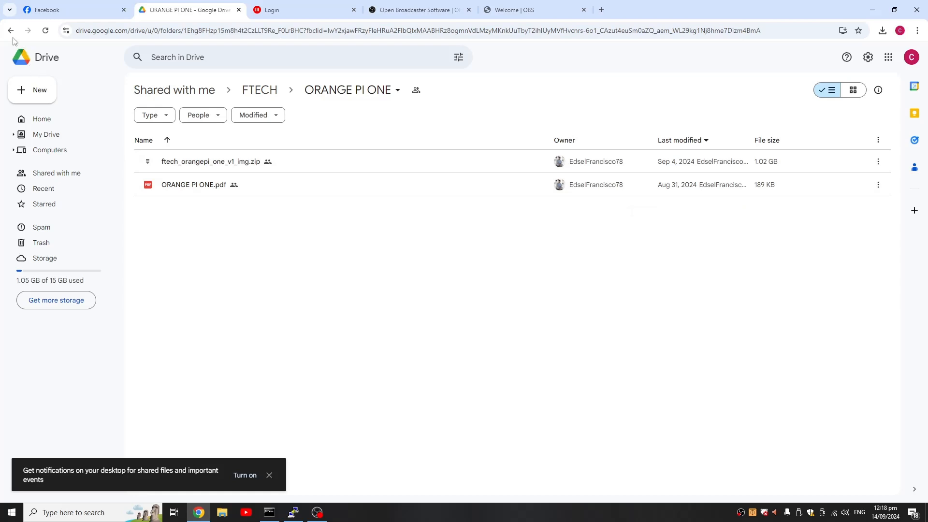
key(alt+Left)
click(191, 211)
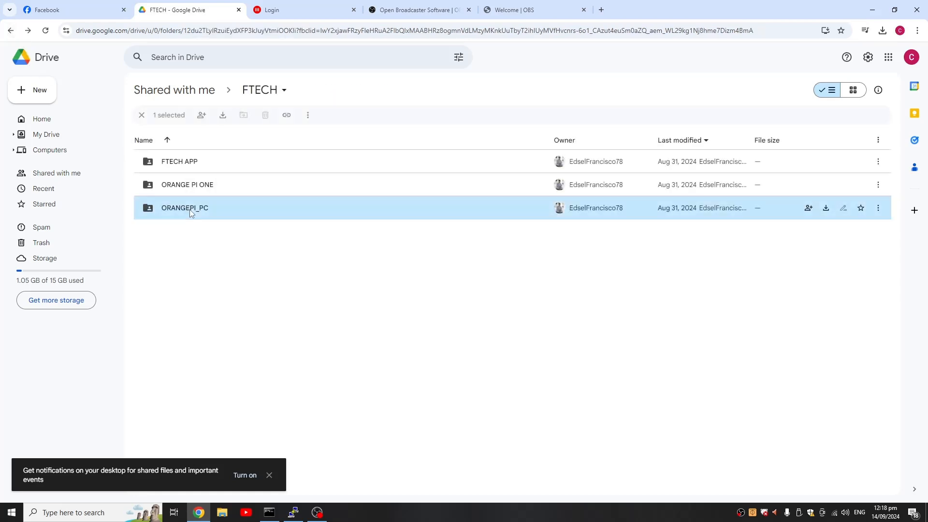
double_click(192, 212)
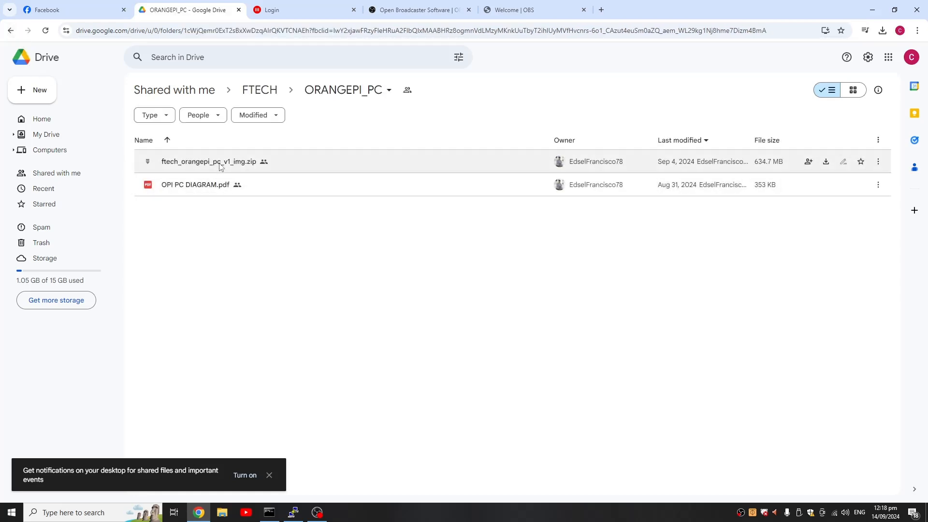
click(10, 30)
- Switch to File Explorer and inspect the extracted FTECH folder in Downloads
click(222, 512)
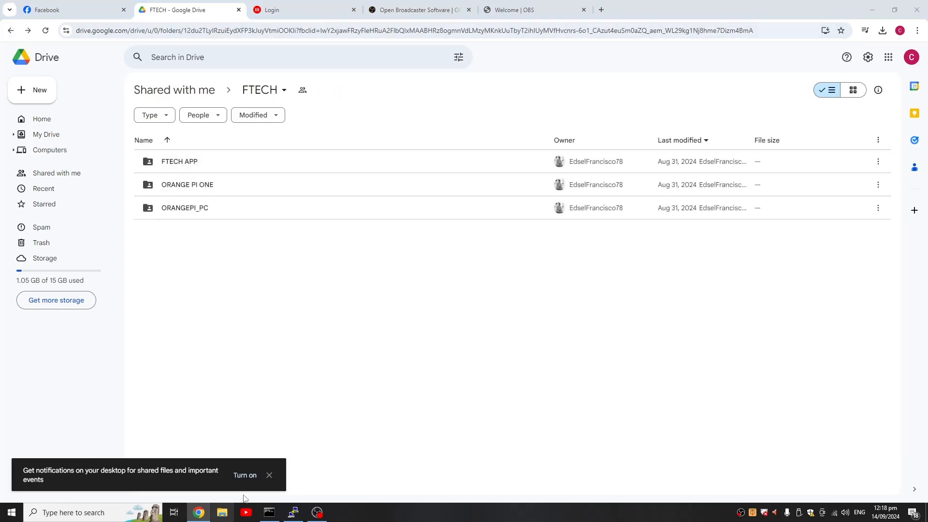
click(33, 121)
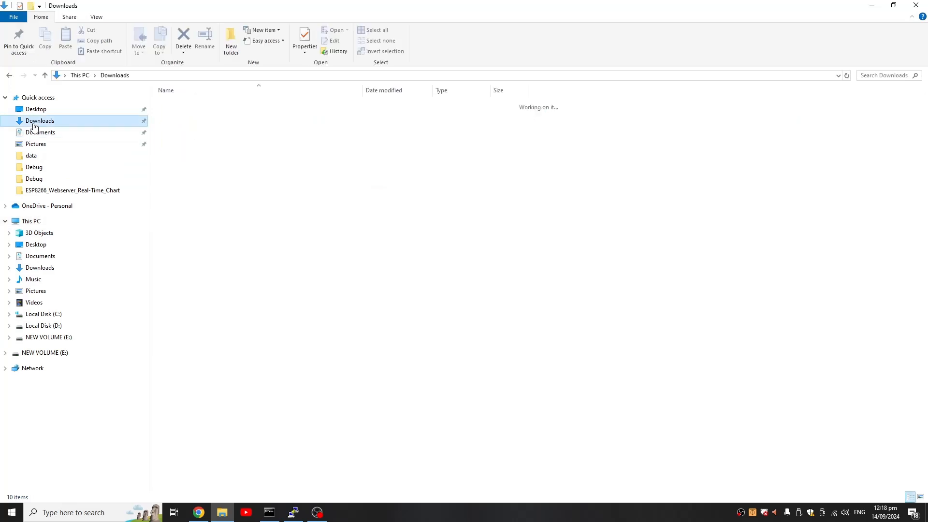
click(193, 118)
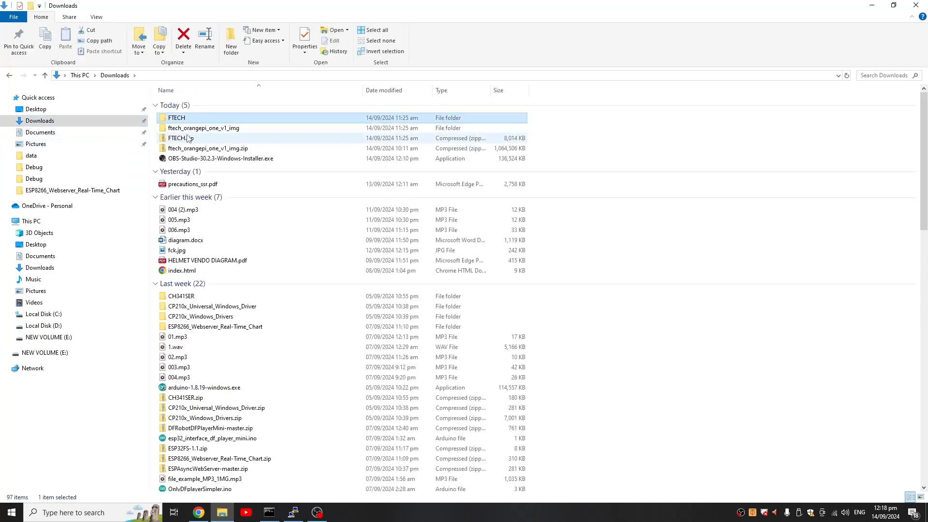
double_click(192, 119)
double_click(187, 107)
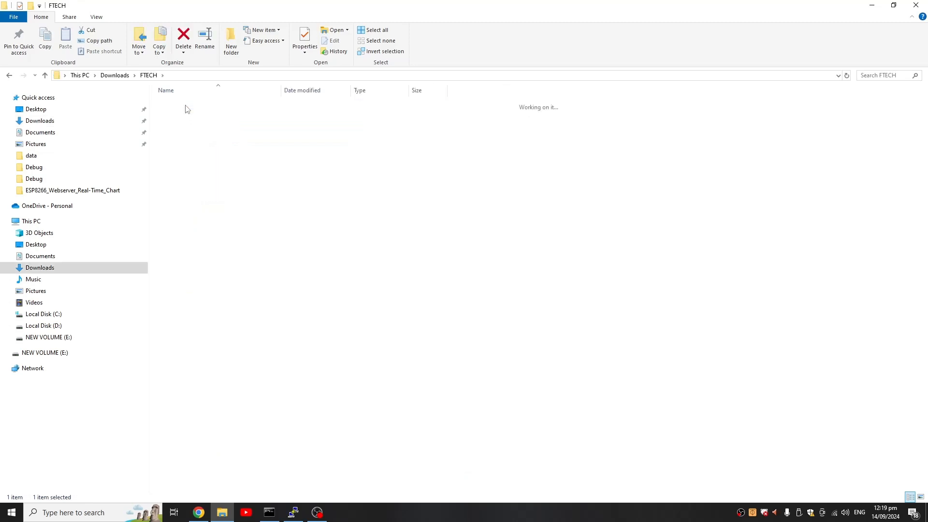
click(150, 75)
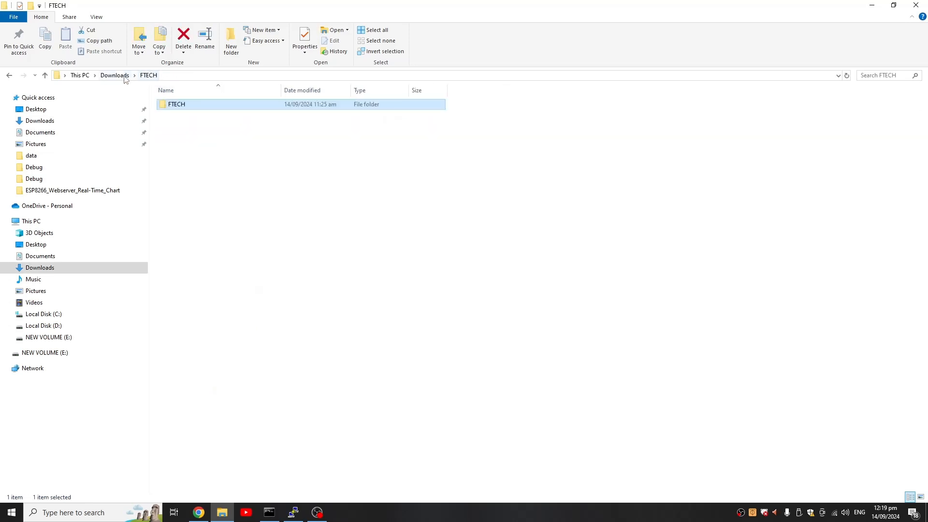
- Inspect the extracted ftech_orangepi_one_v1_img folder in Downloads and return to Downloads
click(123, 75)
click(206, 129)
double_click(206, 130)
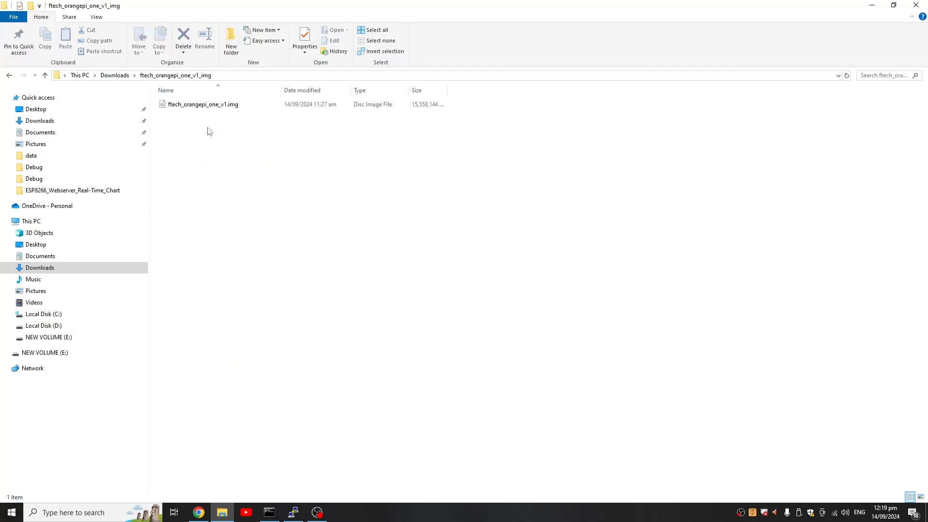
click(115, 75)
- Launch Win32DiskImager, move its window clear of the file list, and keep [E:\] as the target device
key(super)
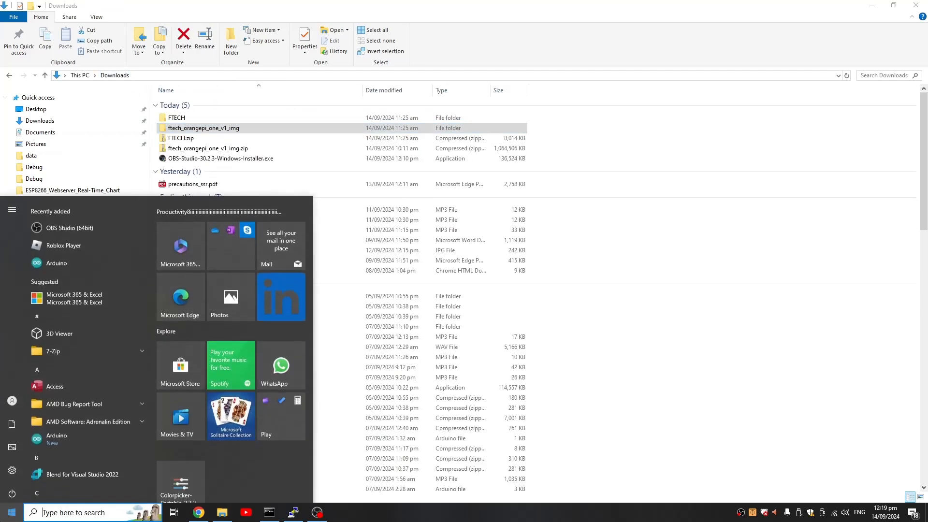
text(win32diskimager)
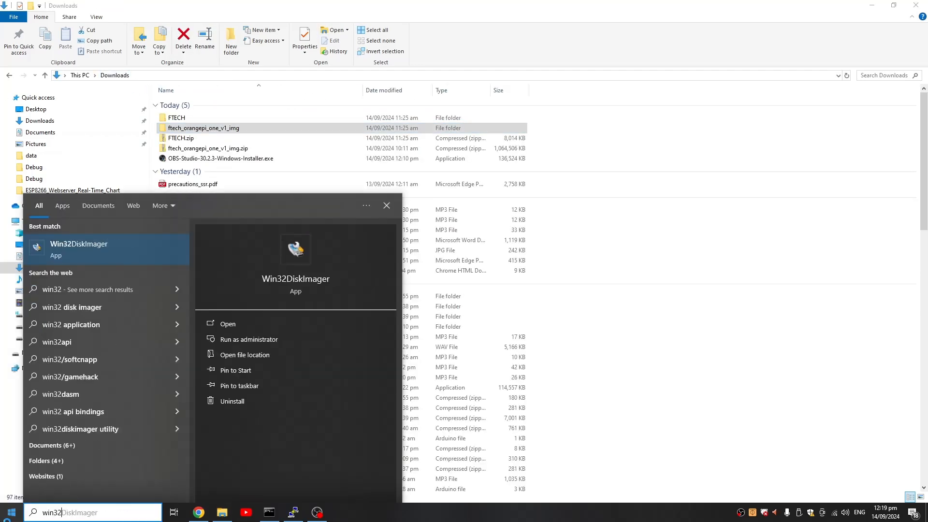
key(Return)
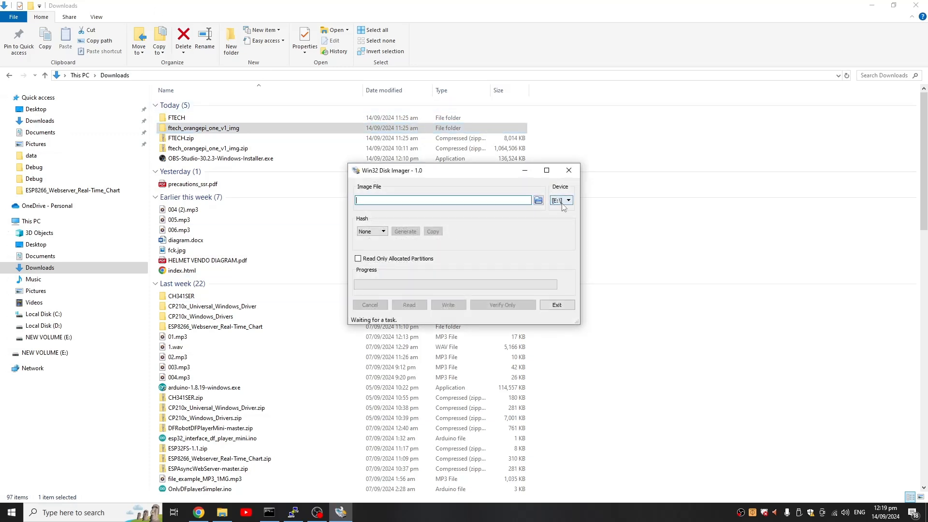
click(563, 200)
click(564, 202)
drag(485, 172, 636, 139)
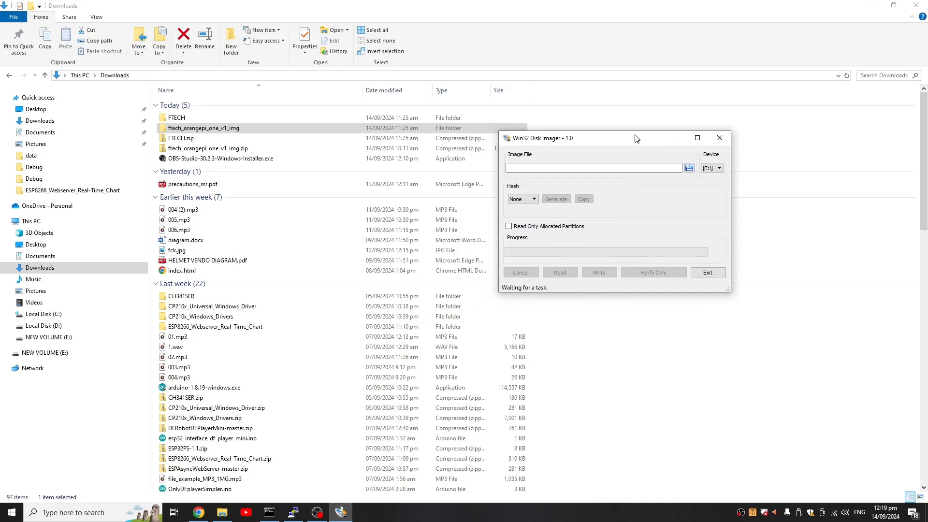
click(714, 168)
- Load ftech_orangepi_one_v1.img from the ftech_orangepi_one_v1_img folder in Downloads as the image file
click(690, 169)
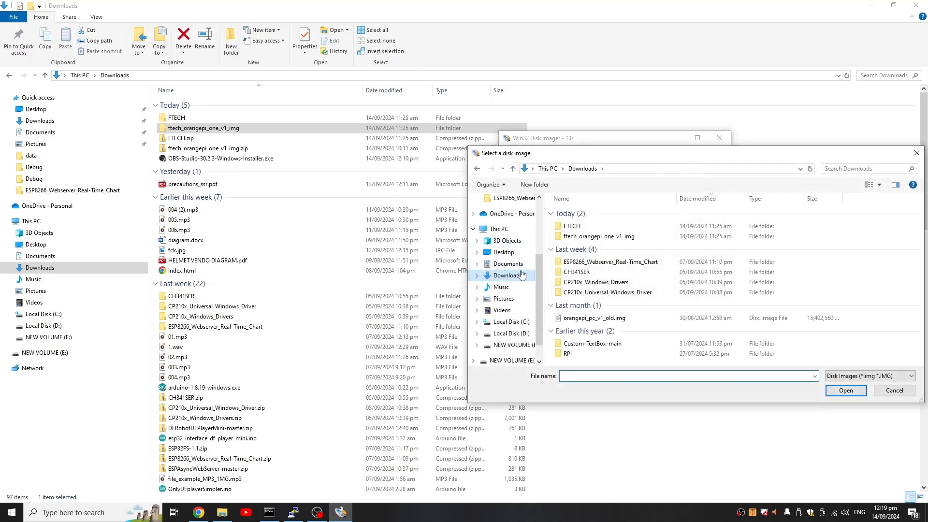
double_click(599, 236)
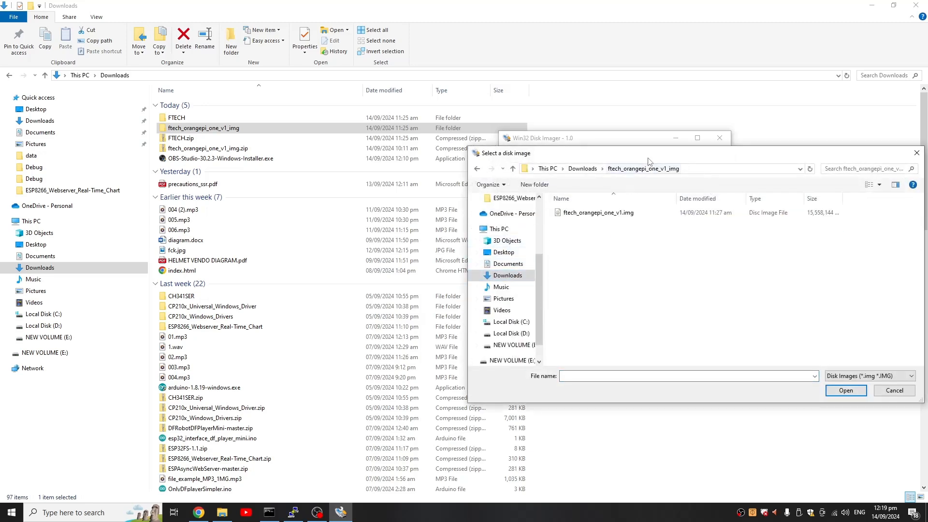
double_click(551, 212)
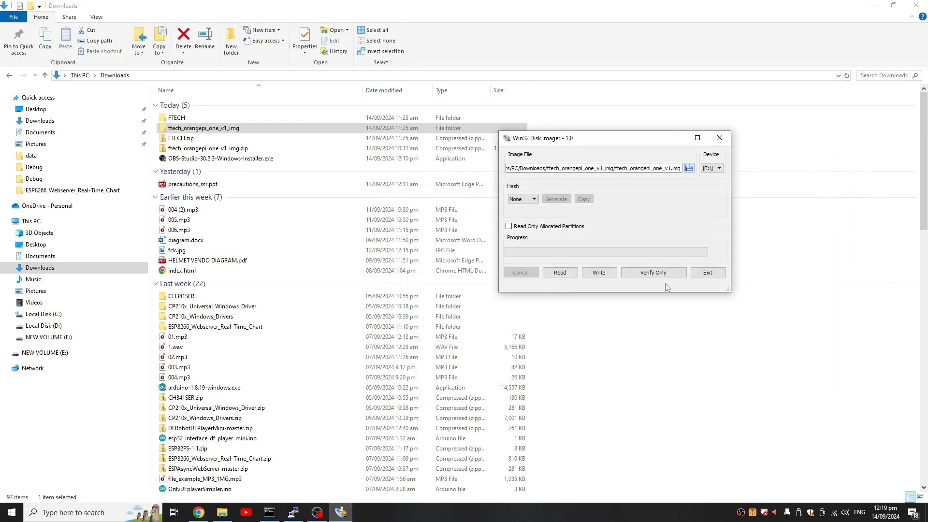
- Write the loaded image to the [E:\] device, accepting the overwrite
click(597, 274)
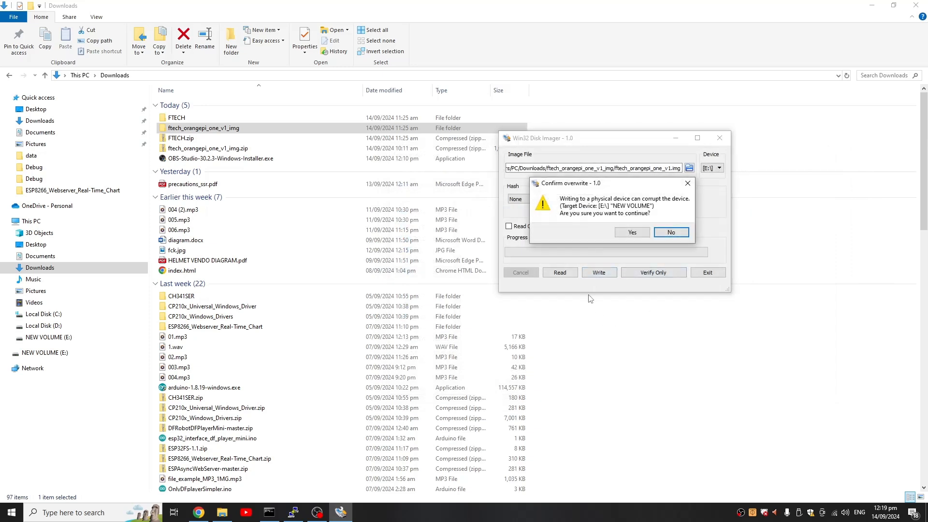
click(634, 232)
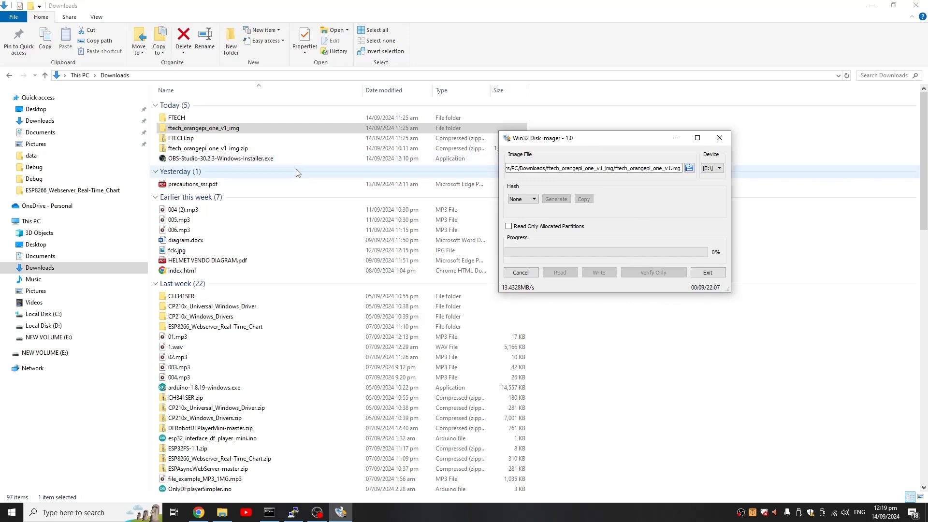
drag(572, 136, 607, 164)
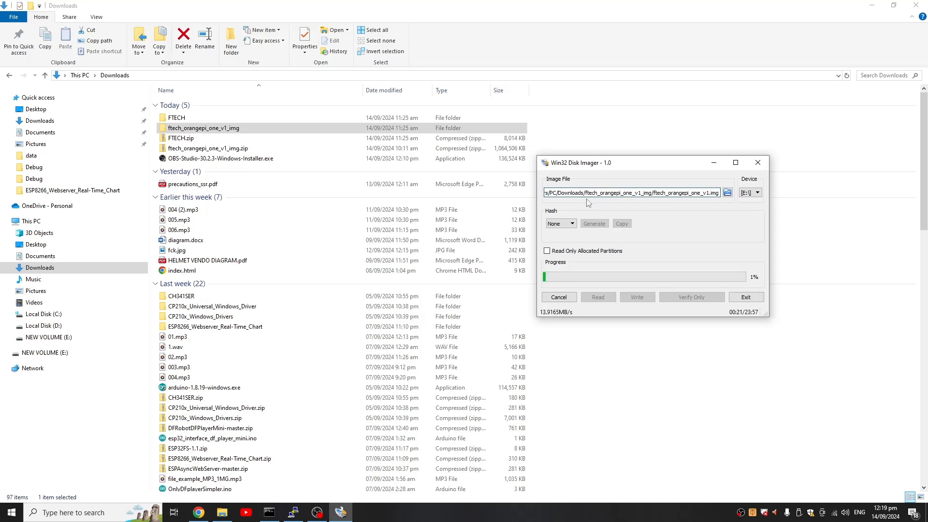
- Switch to Chrome and view the ftech.local admin sign-in page, including its address and username field
click(199, 512)
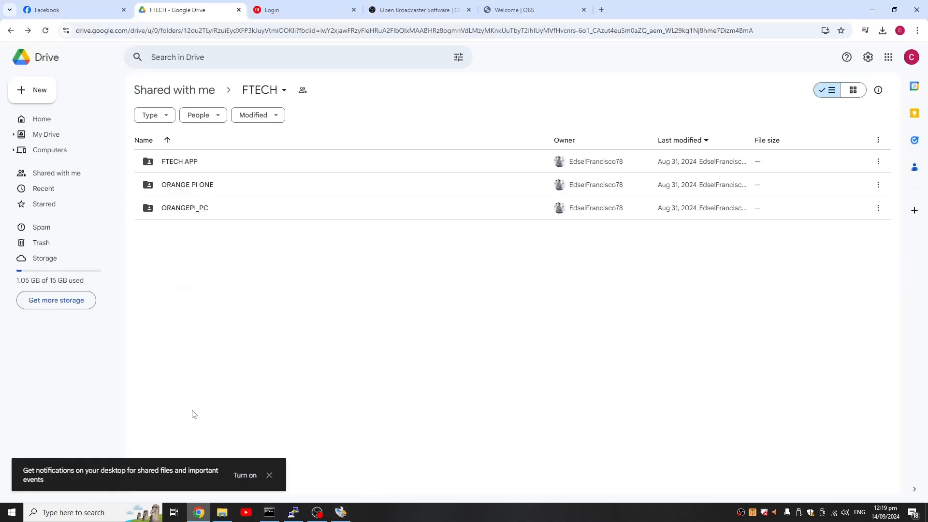
click(309, 3)
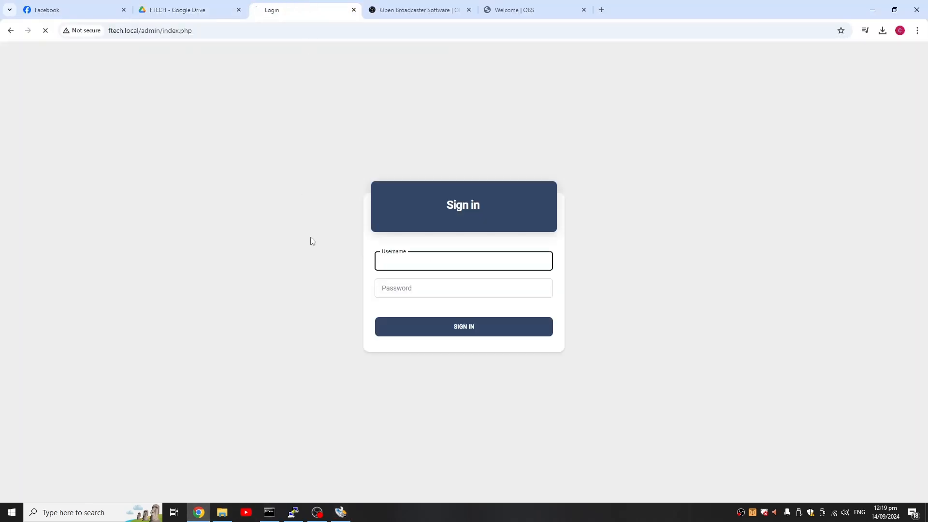
click(214, 31)
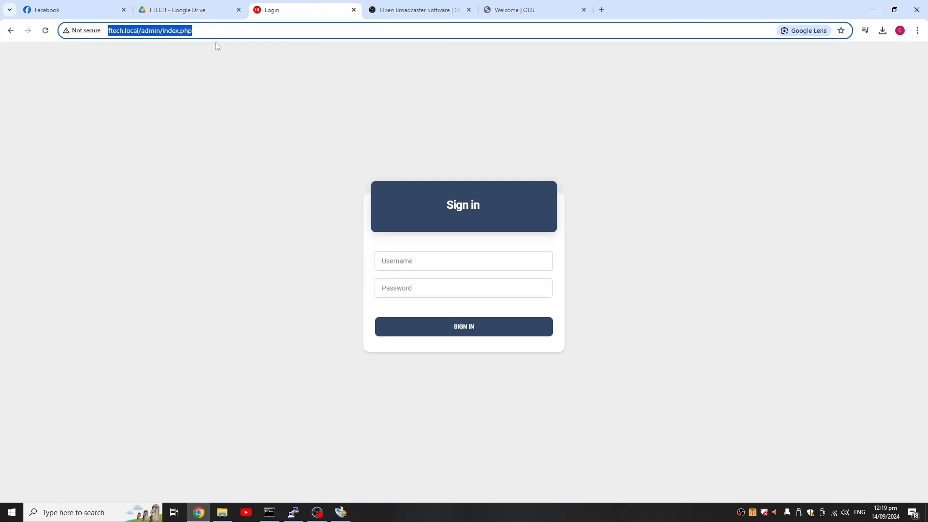
click(339, 239)
click(420, 266)
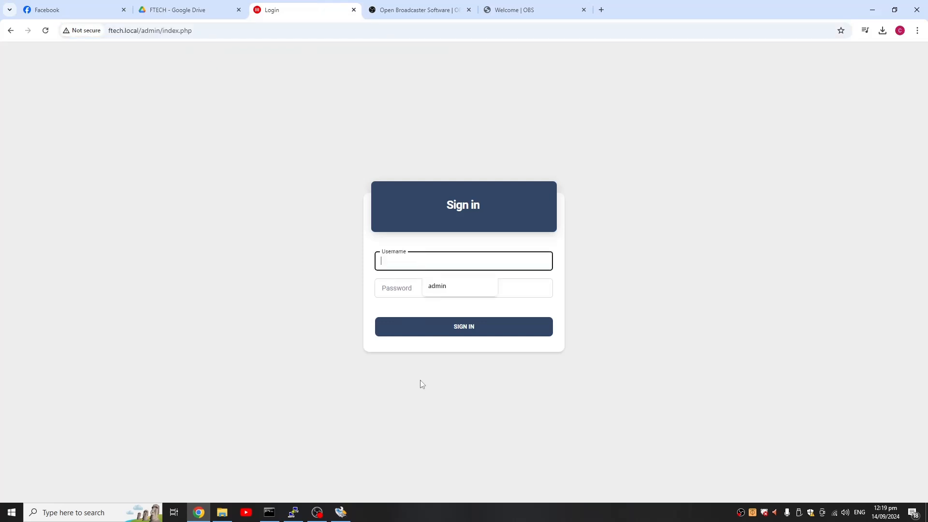
- Check the image writing progress in Win32 Disk Imager and return to the browser's sign-in page
click(325, 518)
click(340, 514)
click(149, 232)
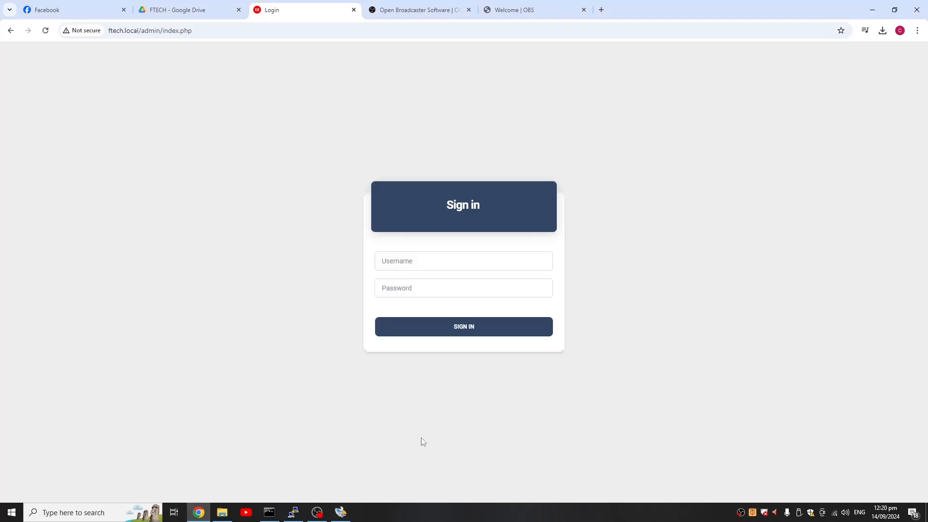
click(341, 512)
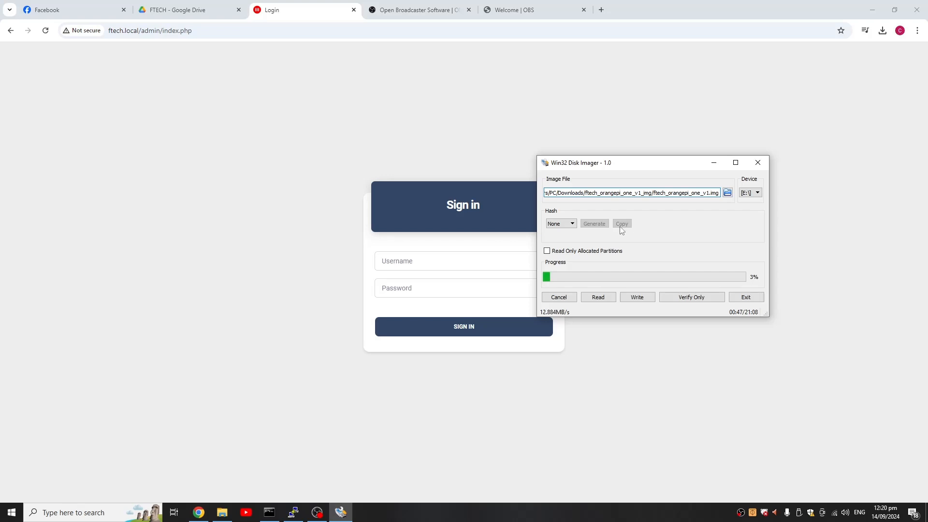
click(254, 93)
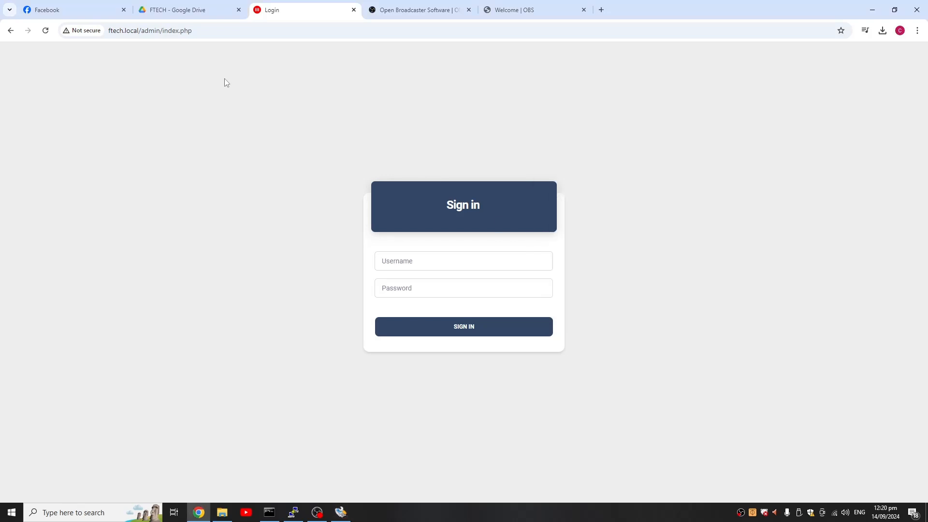
- Load the admin sign-in page at ftech.local/admin in the current browser tab
click(230, 28)
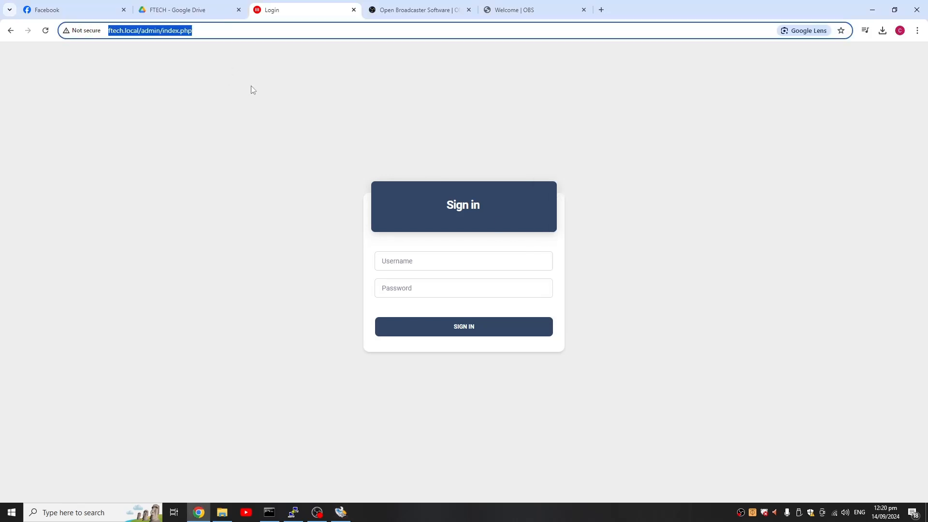
drag(220, 31, 62, 46)
text(ftech.)
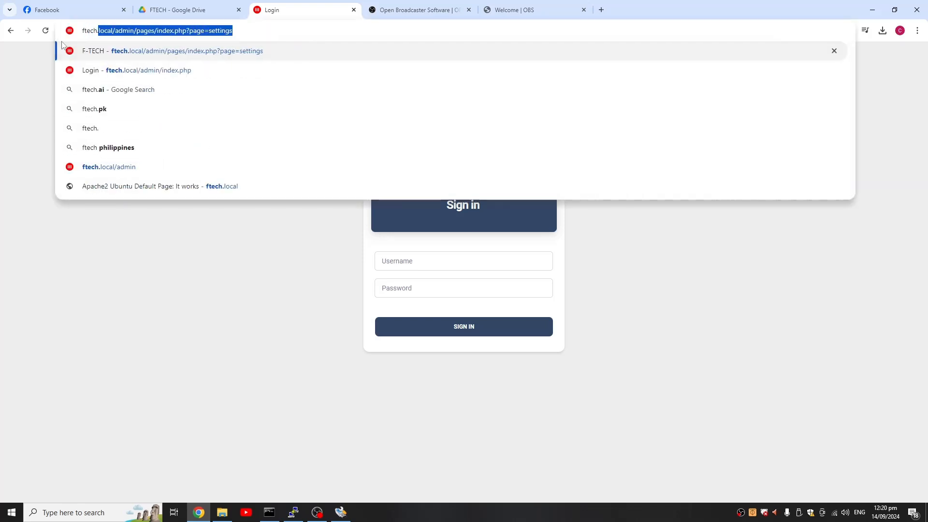
text(local/adm)
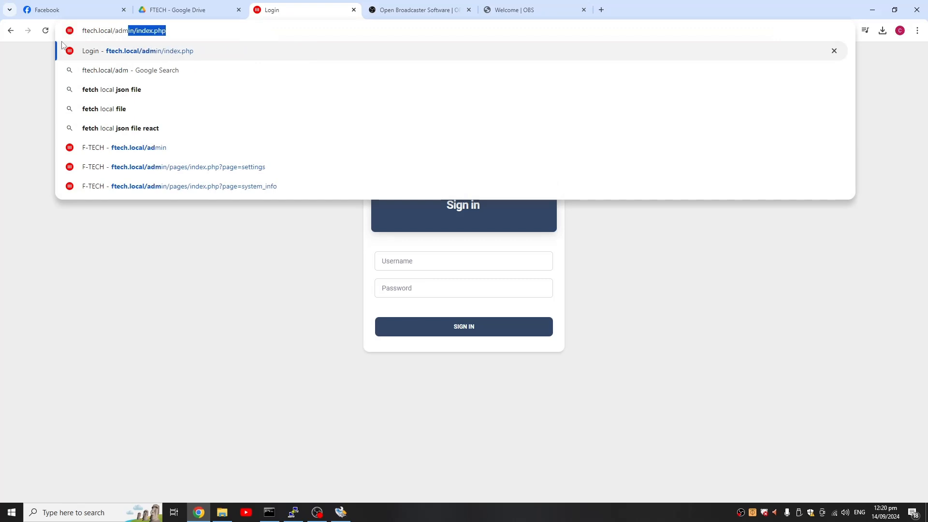
text(in)
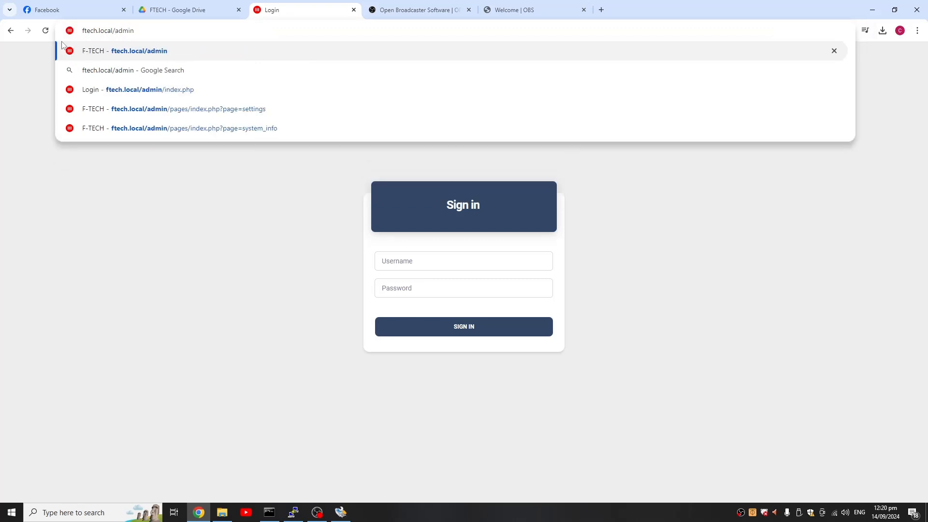
key(Return)
- Fill in the sign-in form with the username admin and the account password
click(447, 259)
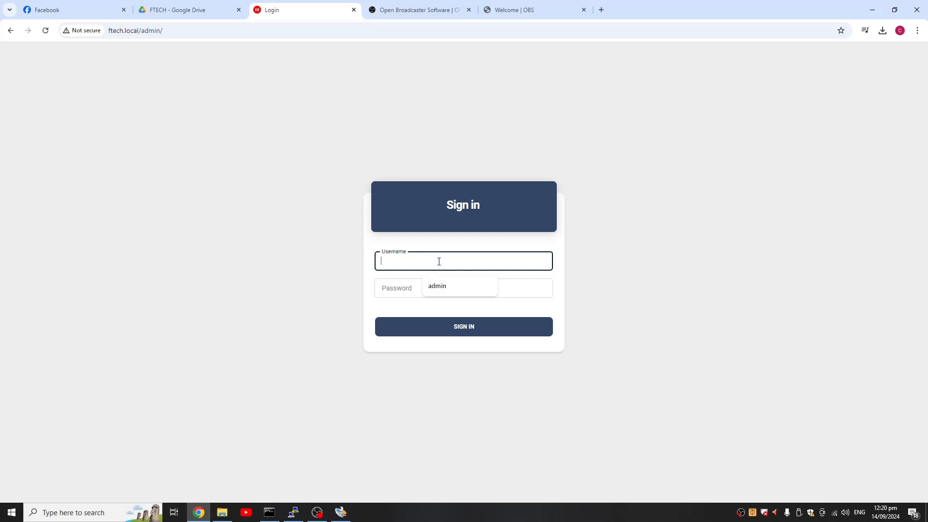
key(Tab)
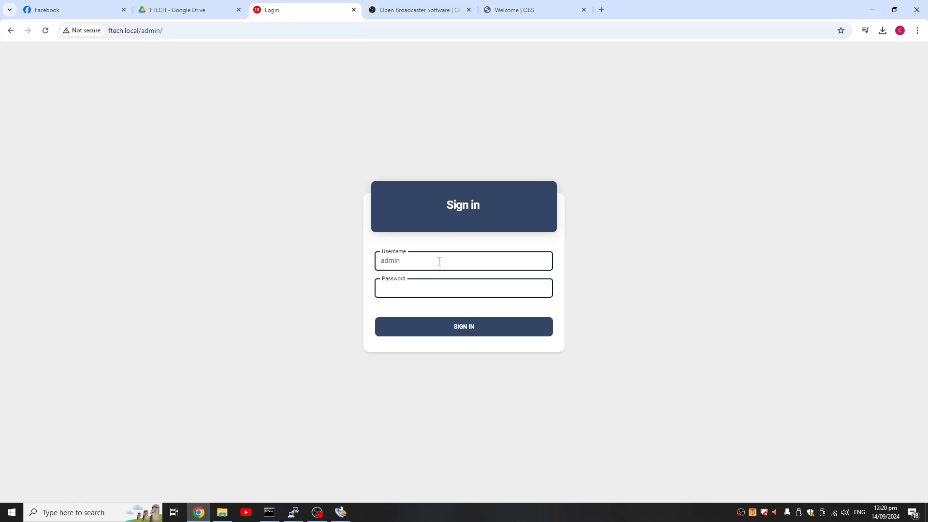
text(••••)
- Note the sign-in username and account password in a new Notepad document, and return to the browser's sign-in page
key(super)
text(note)
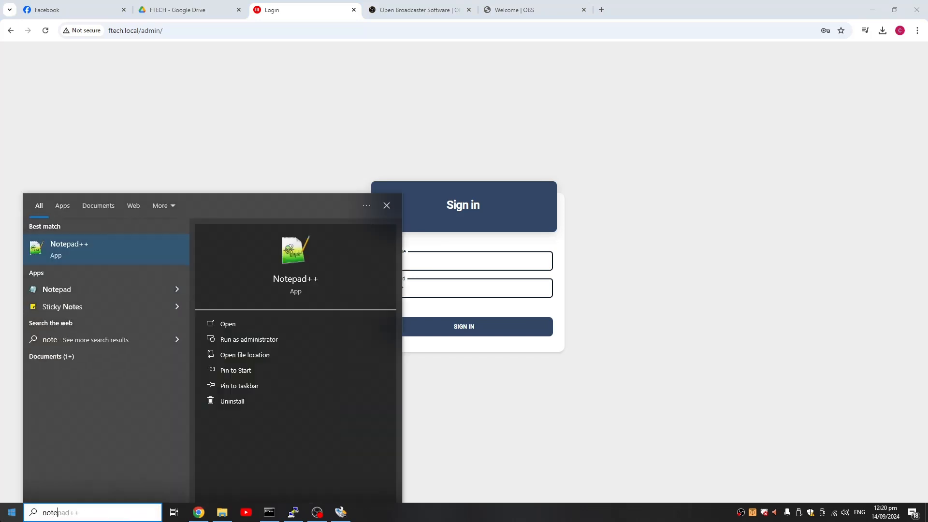
key(Down)
key(Down)
key(Return)
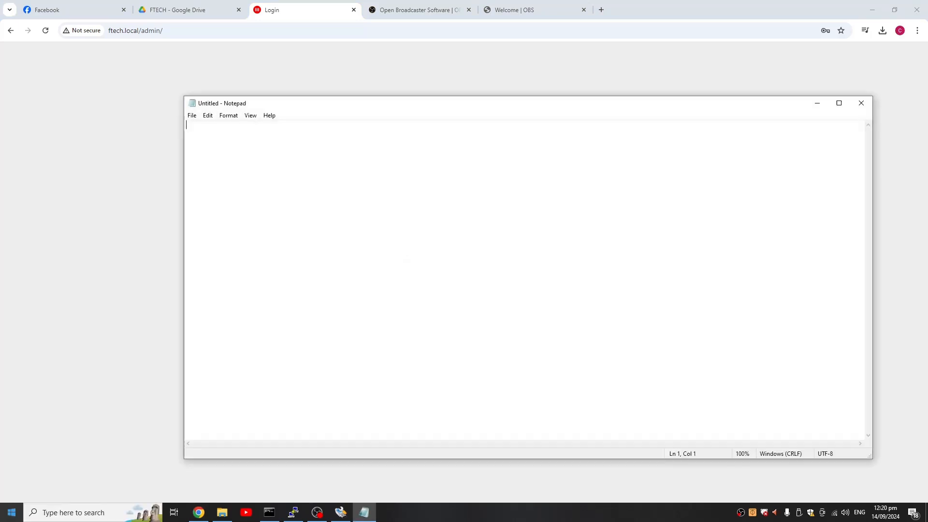
text(user: )
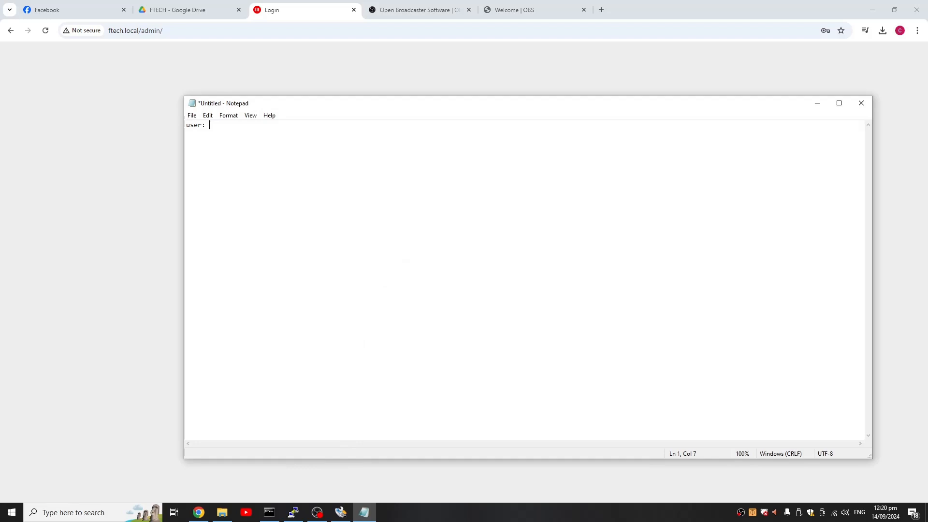
text(admin )
text(pass: adm)
drag(362, 107, 576, 196)
click(294, 271)
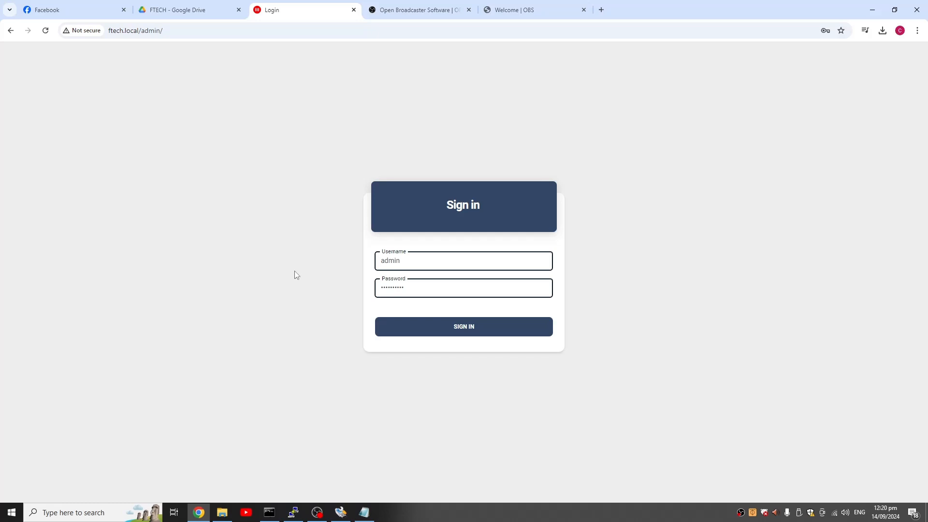
- Sign in to the F-Tech admin panel and open its Settings page
click(410, 326)
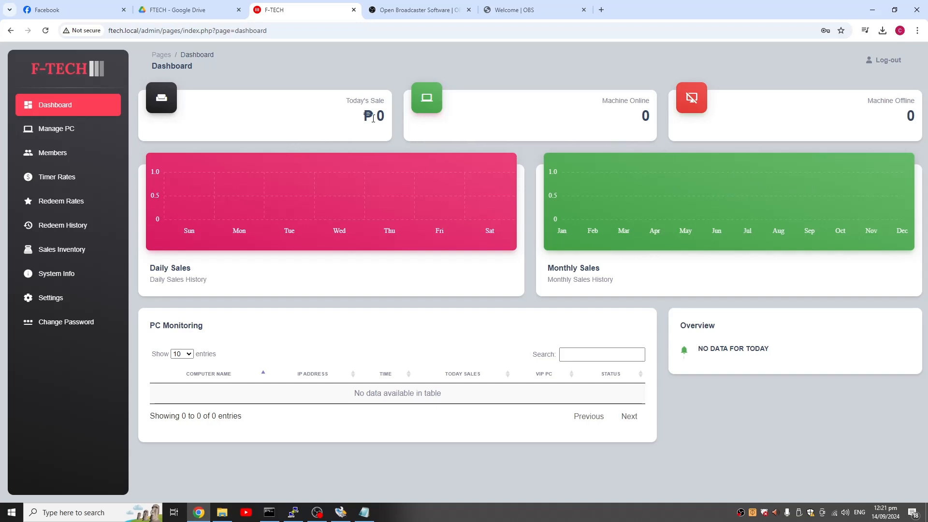
drag(385, 116, 361, 116)
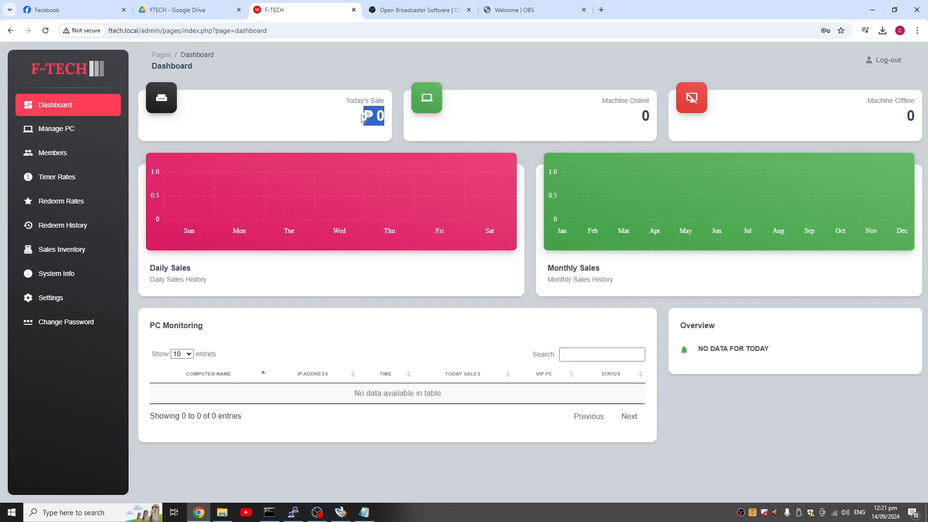
click(56, 297)
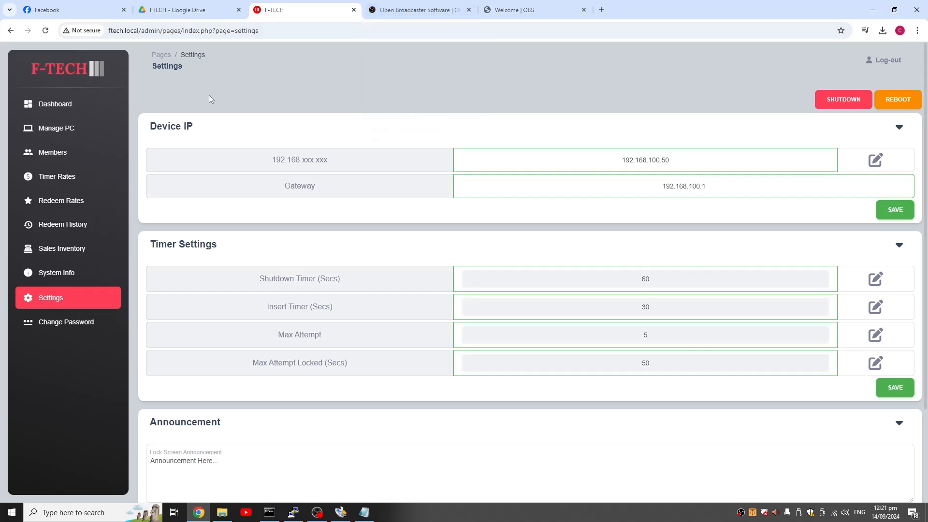
- Examine the device's current IP address in the Device IP settings
drag(688, 160, 559, 146)
click(613, 173)
mouse_move(623, 164)
mouse_down()
mouse_move(673, 159)
mouse_move(617, 159)
mouse_up()
click(676, 162)
click(754, 167)
drag(636, 154, 622, 157)
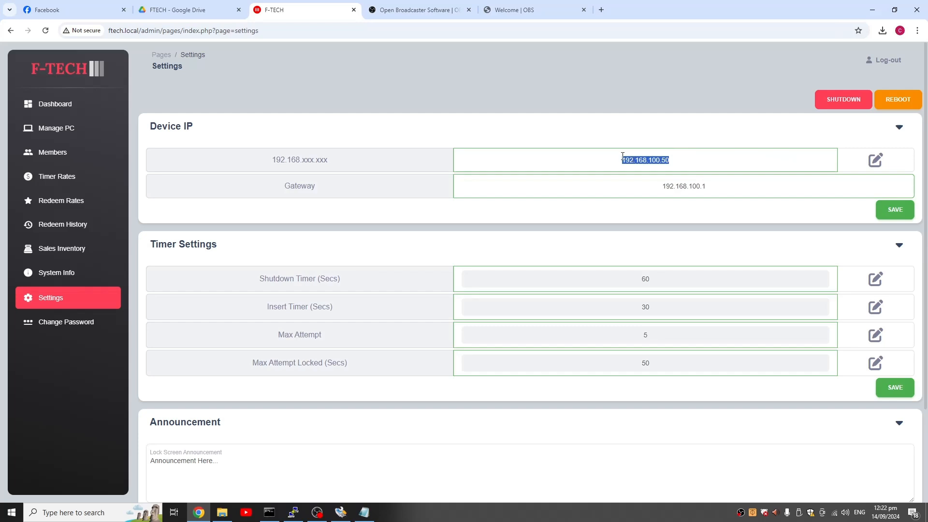
click(644, 160)
drag(689, 163, 600, 163)
- Set the last octet of the device IP to 100 and save it, accepting the device reboot
click(874, 161)
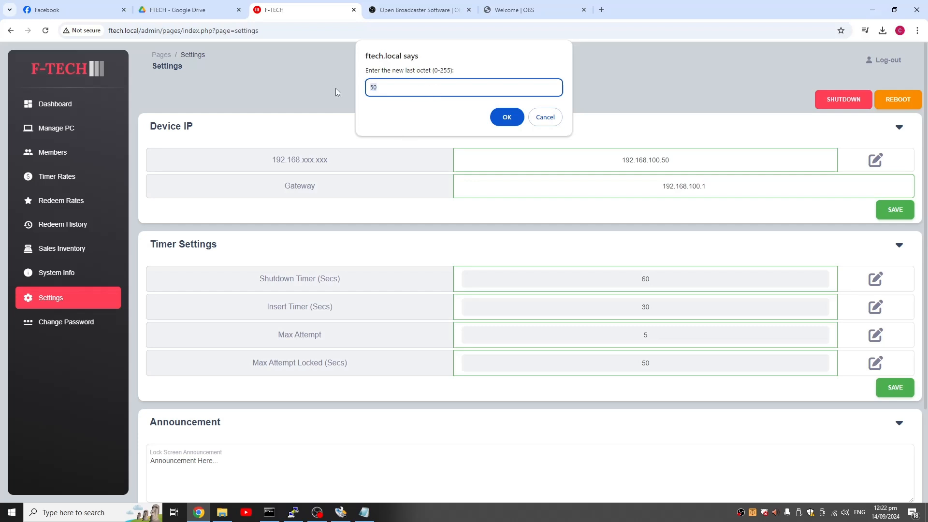
text(100)
click(503, 121)
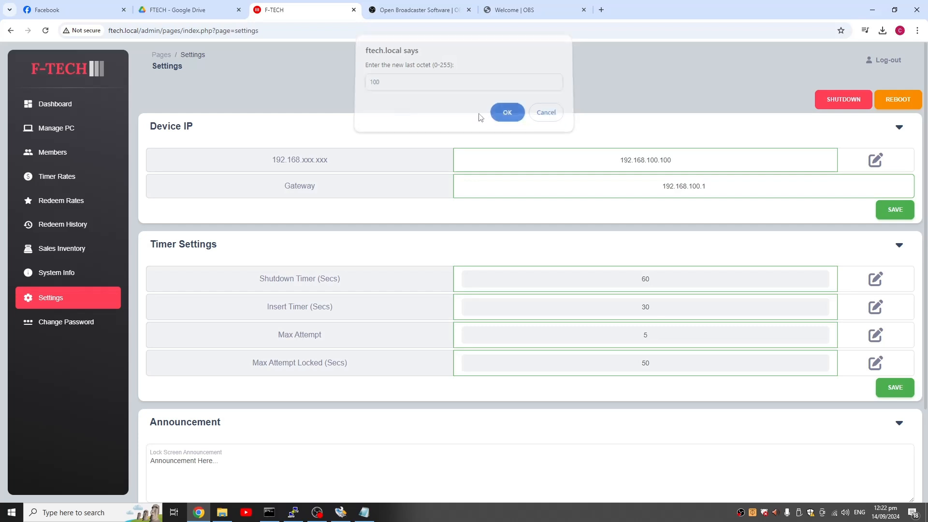
click(896, 210)
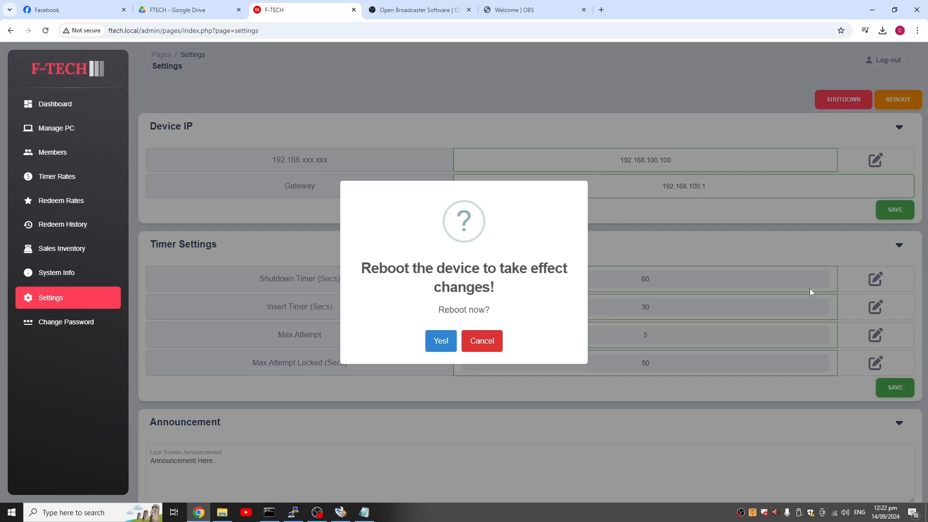
drag(368, 268, 497, 292)
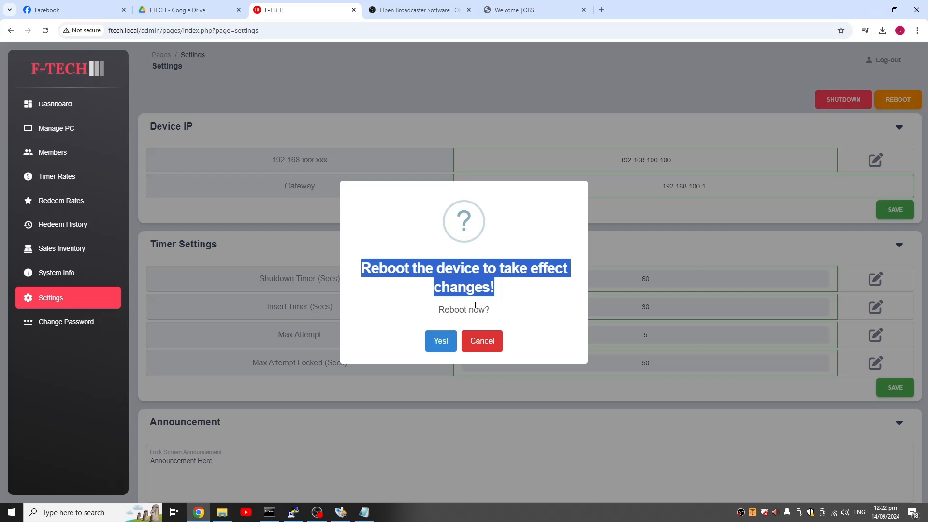
click(440, 341)
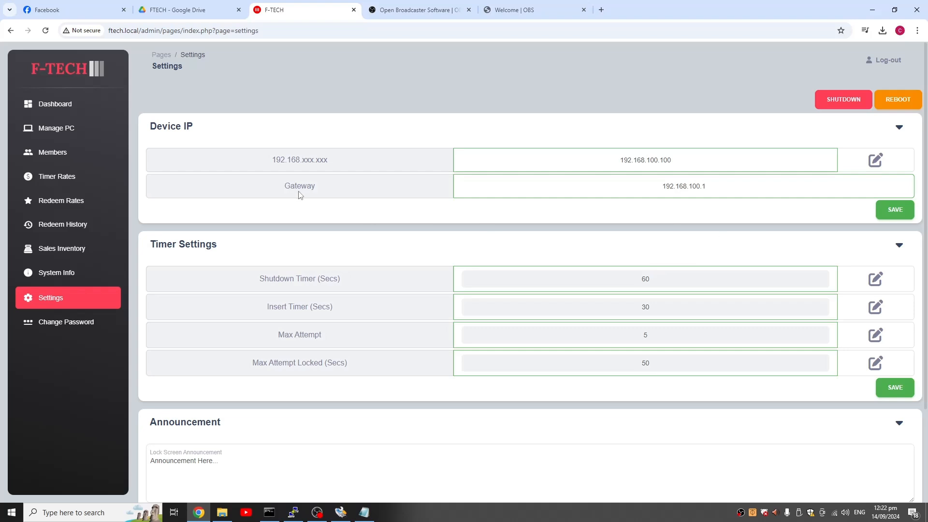
- Reload the ftech.local settings page repeatedly until the rebooted device responds
click(46, 30)
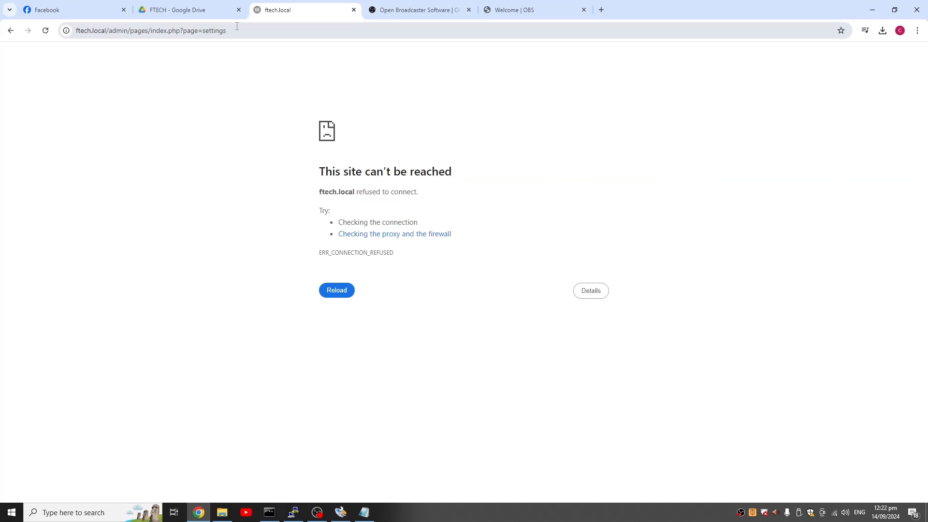
click(263, 33)
key(Return)
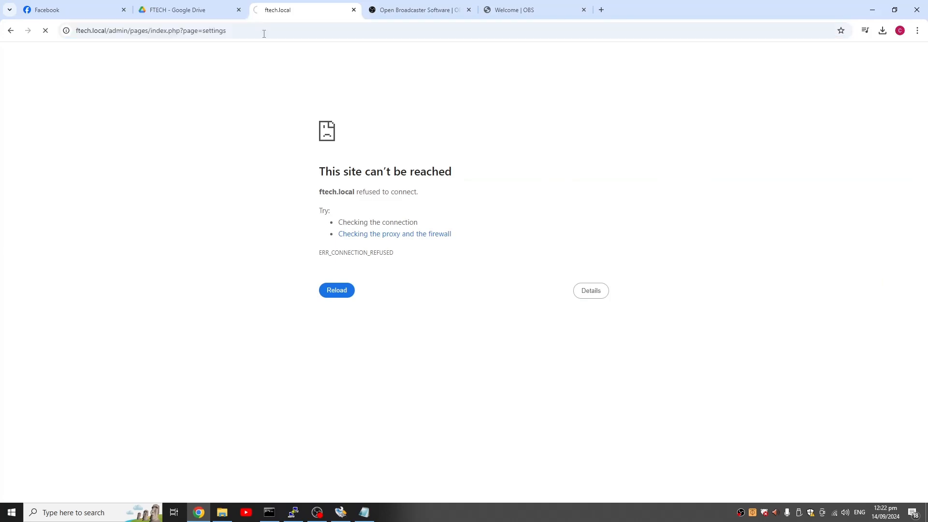
click(264, 34)
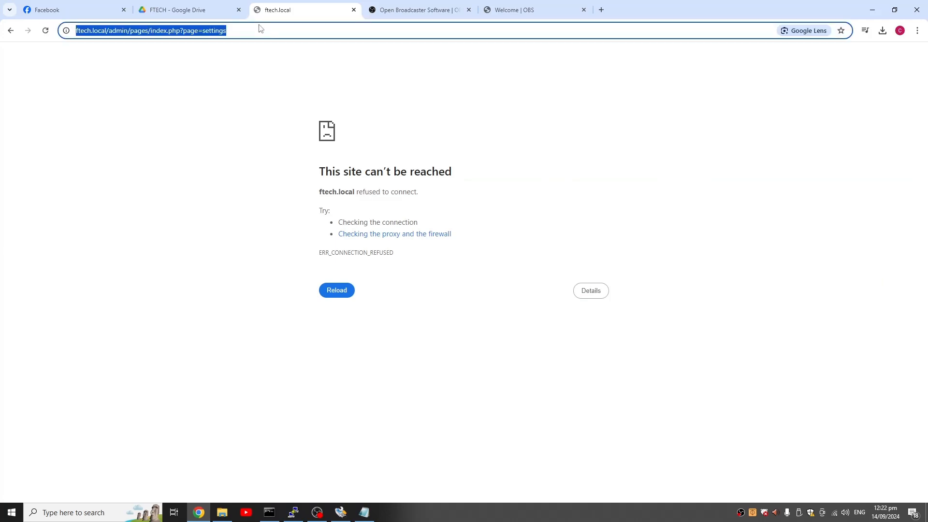
key(Return)
click(262, 34)
key(Return)
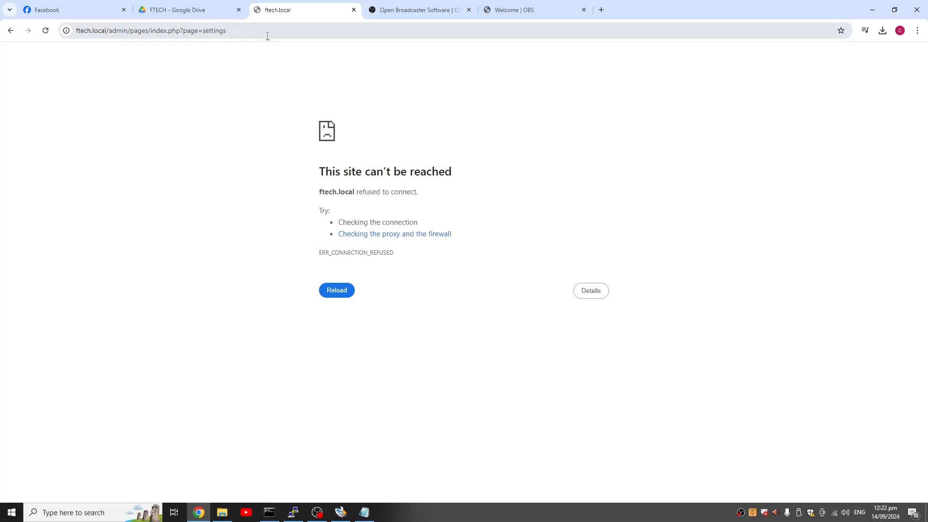
key(F5)
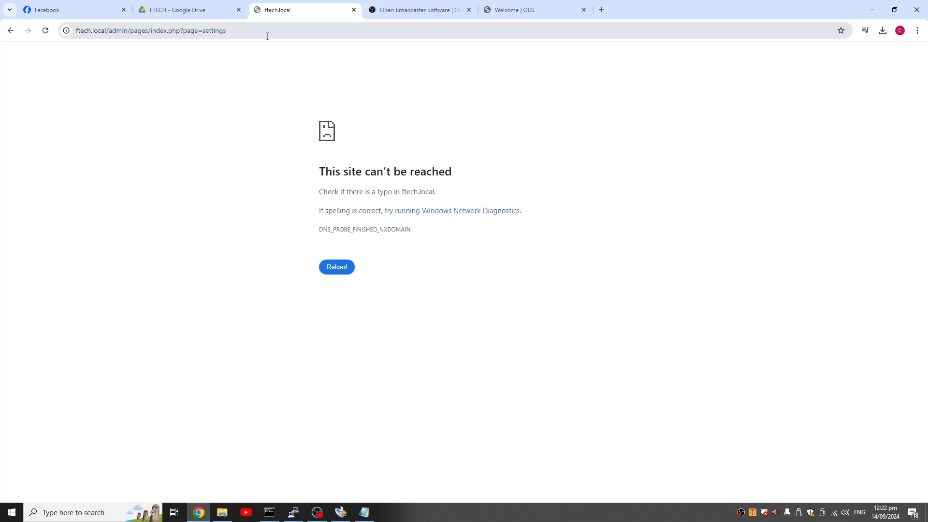
key(F5)
key(F5)
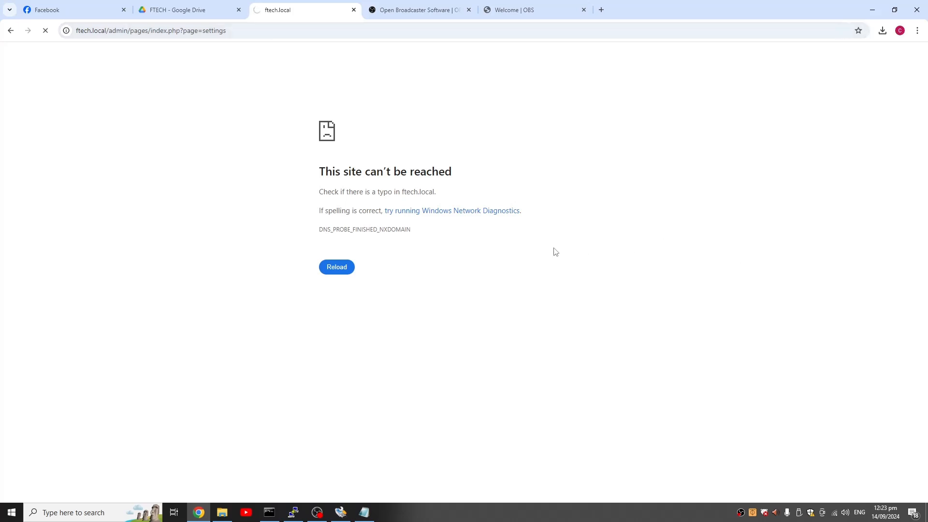
key(F5)
key(F5)
key(F5)
key(F5)
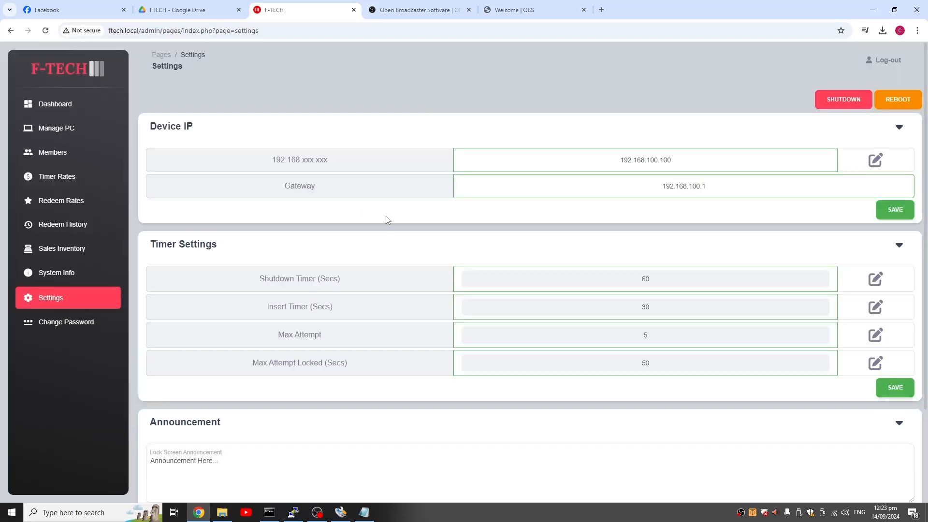
- Check the settings page address and the device IP after the reboot
drag(256, 31, 264, 25)
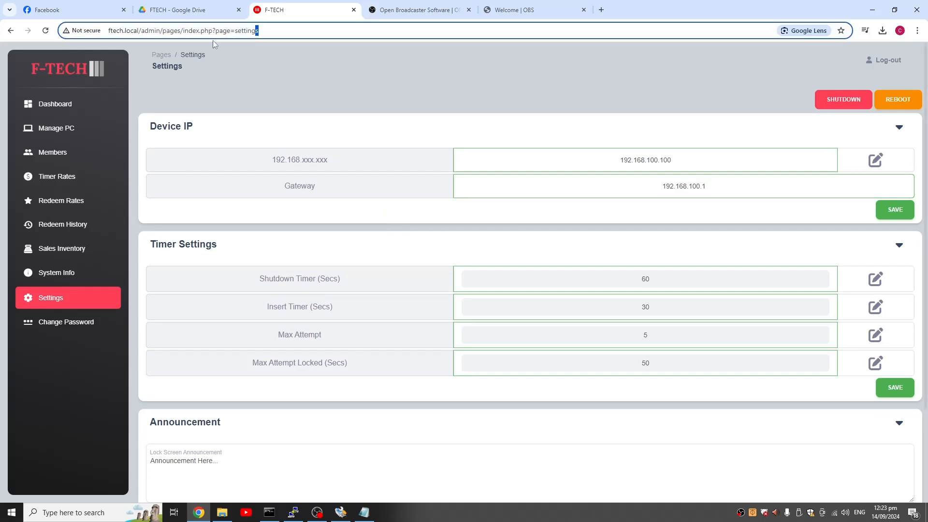
click(213, 40)
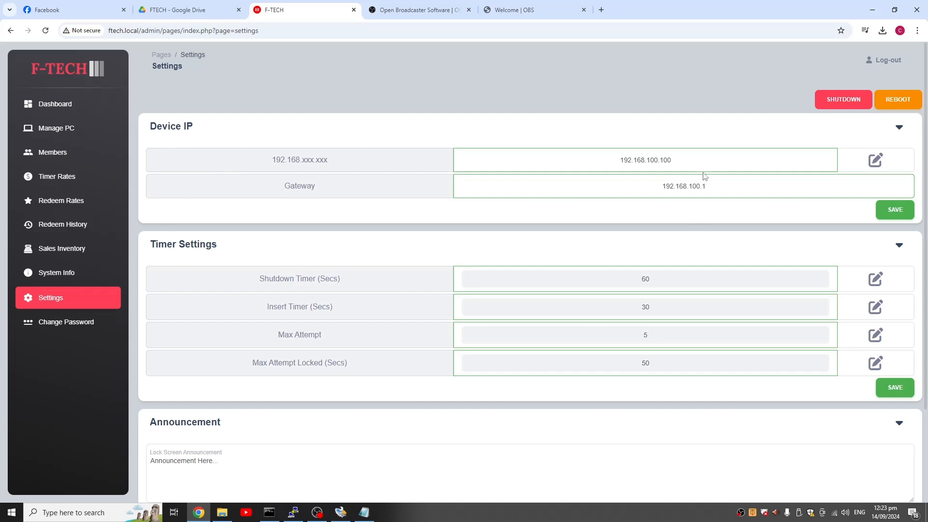
drag(705, 169, 617, 160)
drag(671, 161, 624, 163)
- Switch to File Explorer and open the FTECH folder on Local Disk (C:)
click(222, 512)
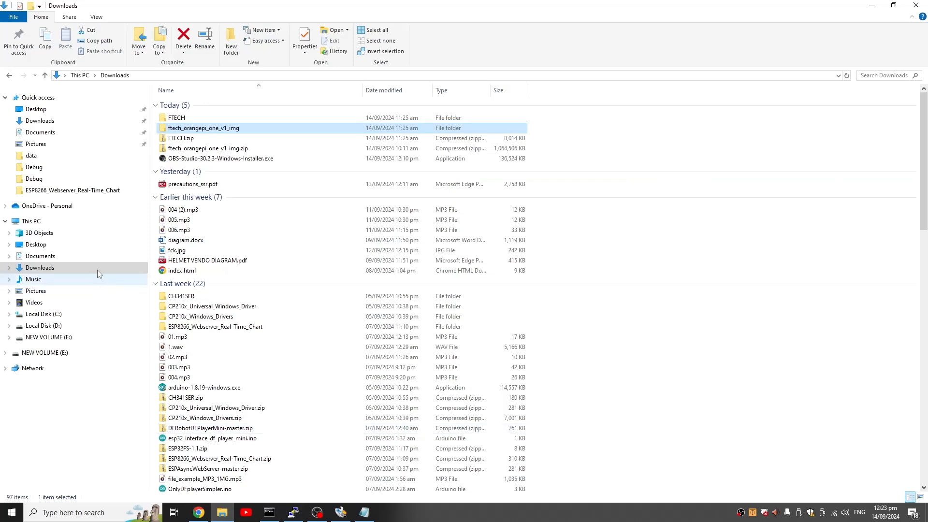
click(196, 118)
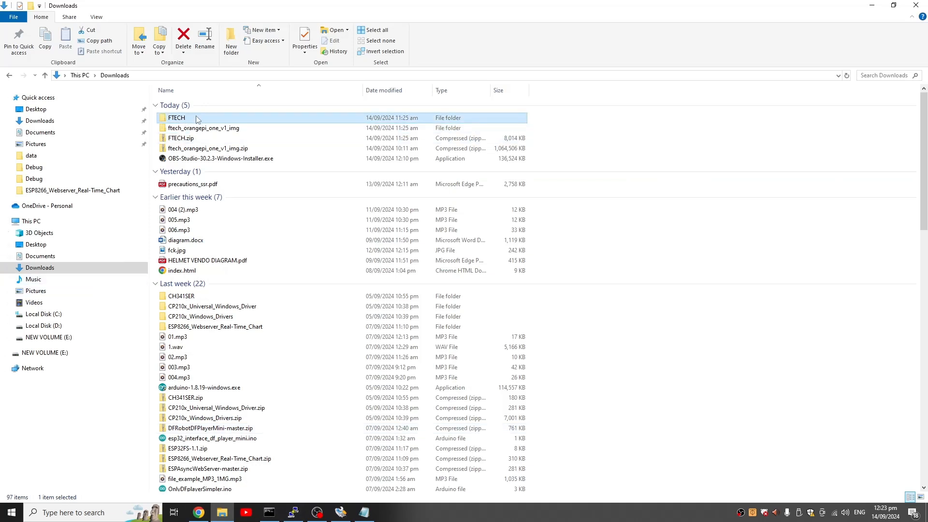
click(63, 315)
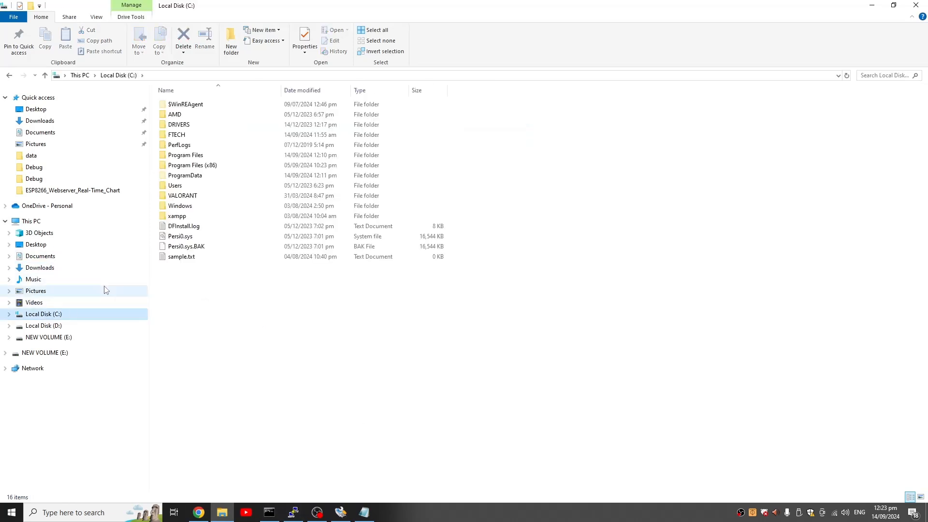
click(182, 137)
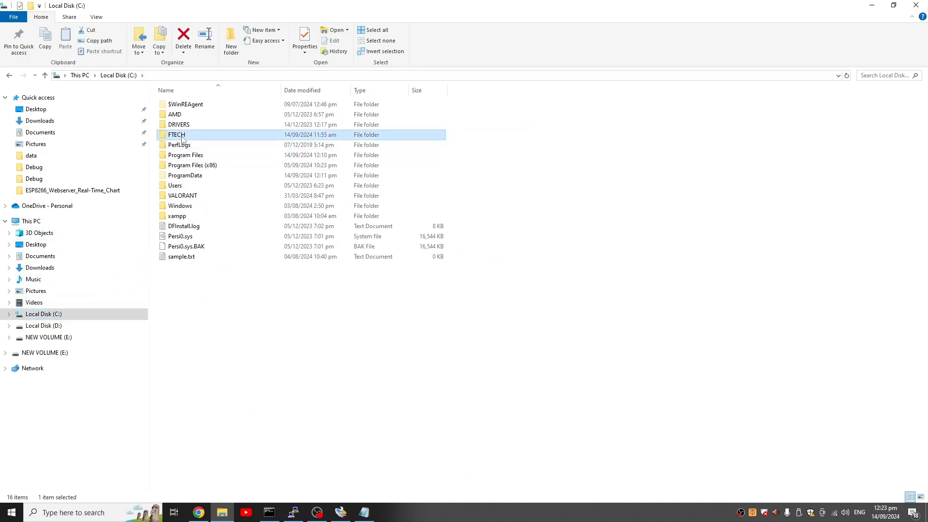
double_click(182, 137)
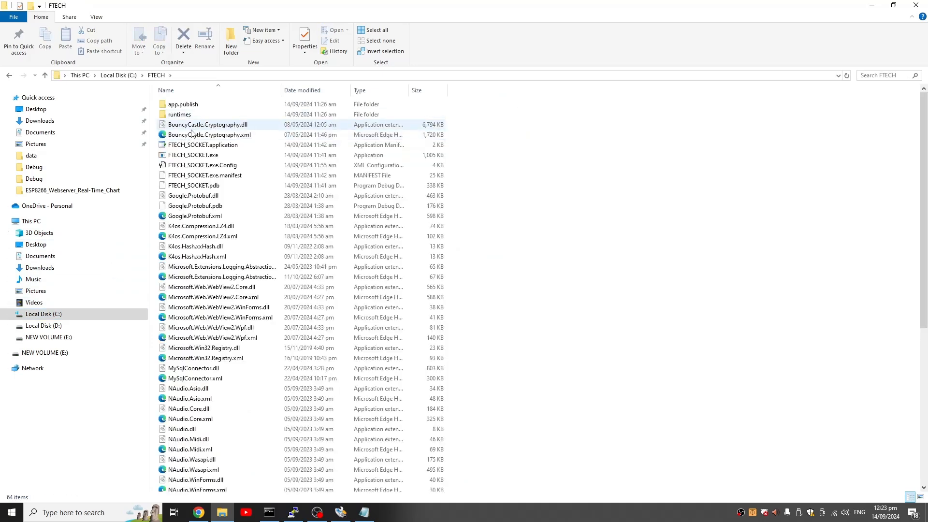
- Restore the FTECH folder window to a smaller size and minimize the browser to uncover the desktop
drag(286, 6, 353, 69)
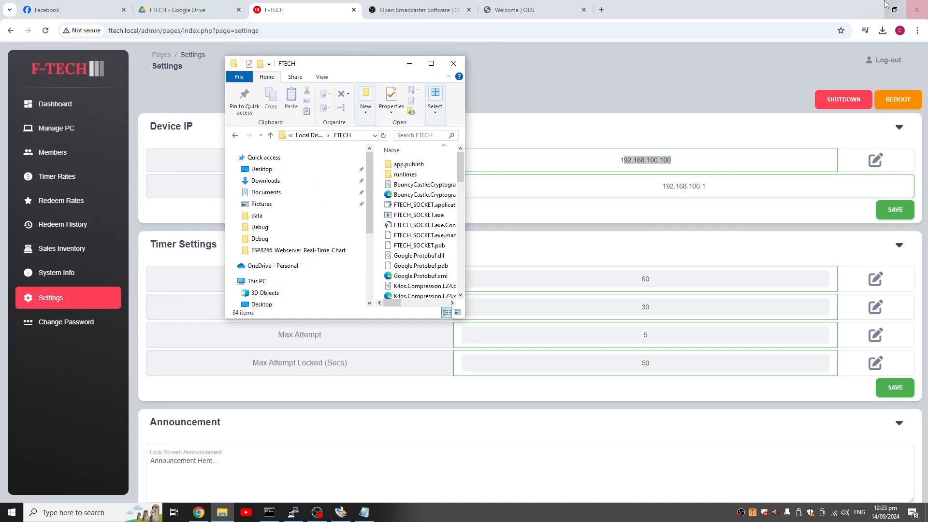
click(872, 9)
click(671, 67)
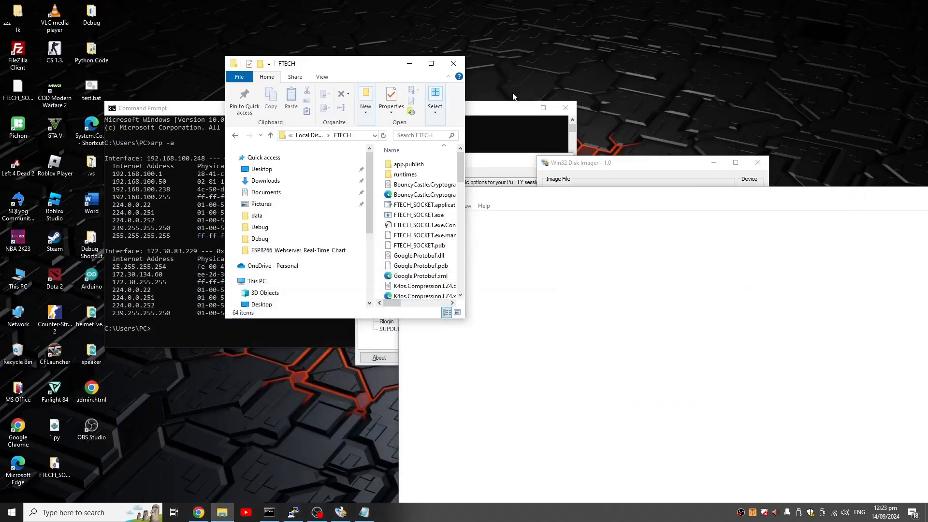
- Close the Command Prompt and PuTTY windows, and minimize Notepad and Win32 Disk Imager
click(531, 116)
click(563, 107)
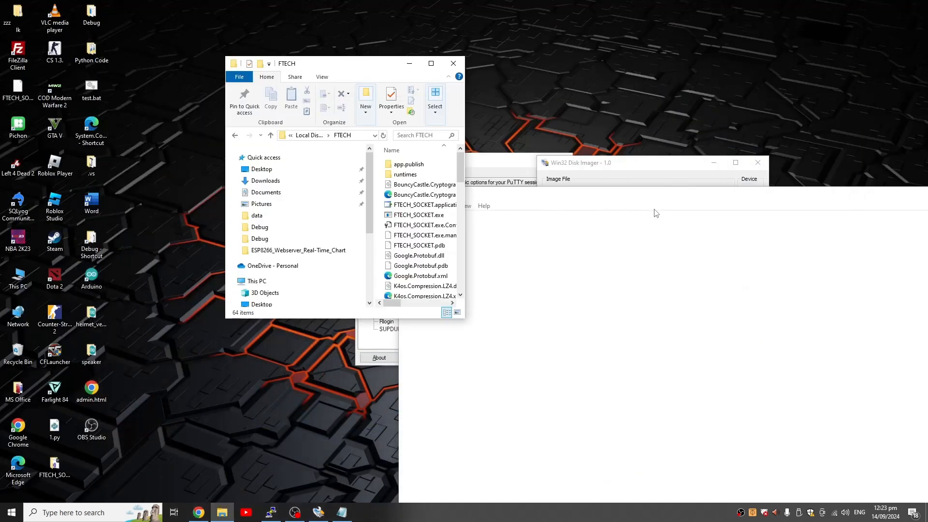
drag(646, 195, 419, 94)
click(805, 91)
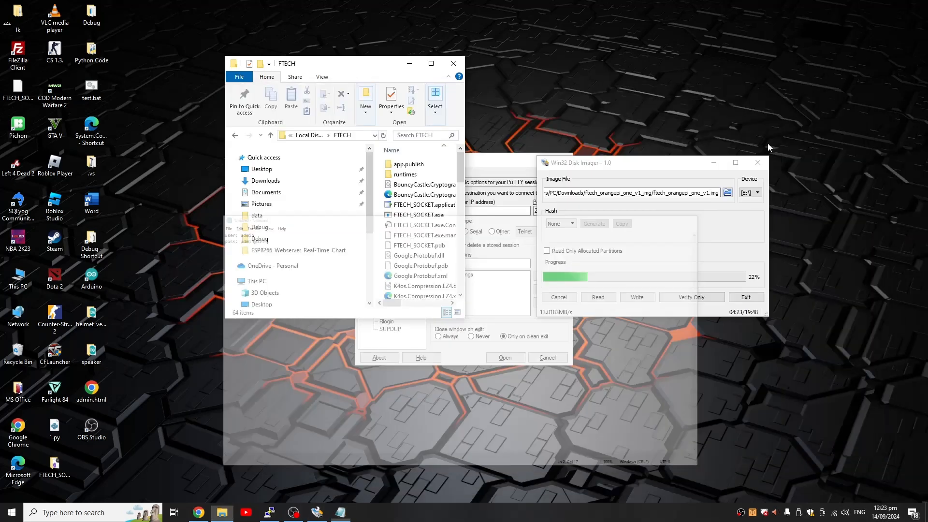
click(714, 164)
click(564, 160)
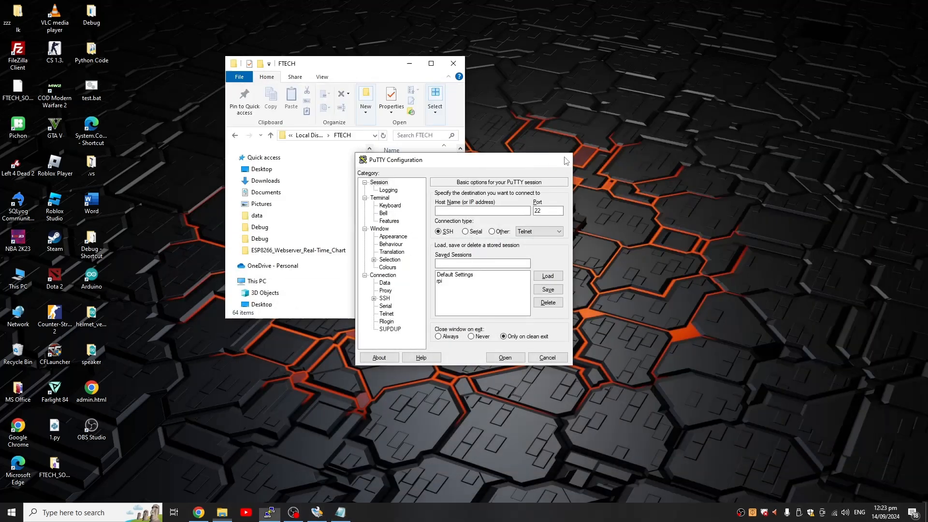
- Enlarge the FTECH folder window and create a desktop shortcut to FTECH_SOCKET.exe
drag(370, 63, 585, 99)
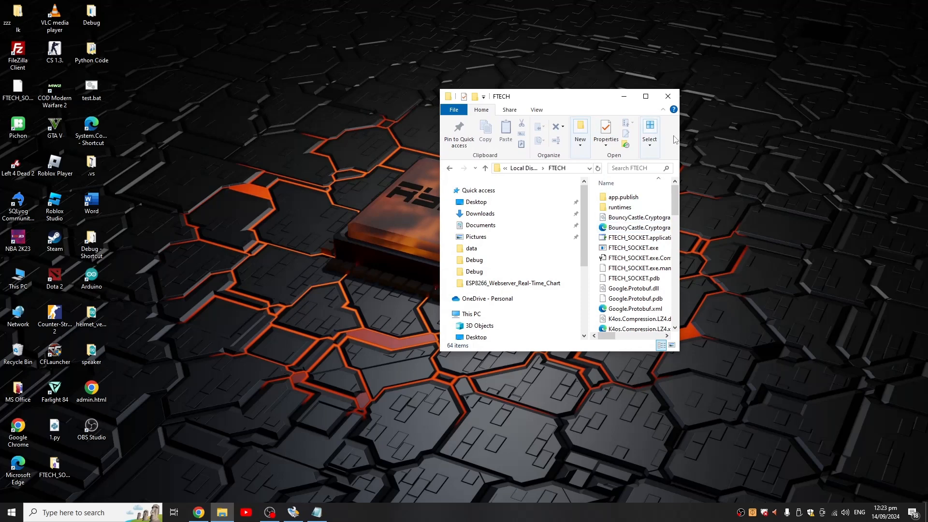
drag(680, 139, 842, 139)
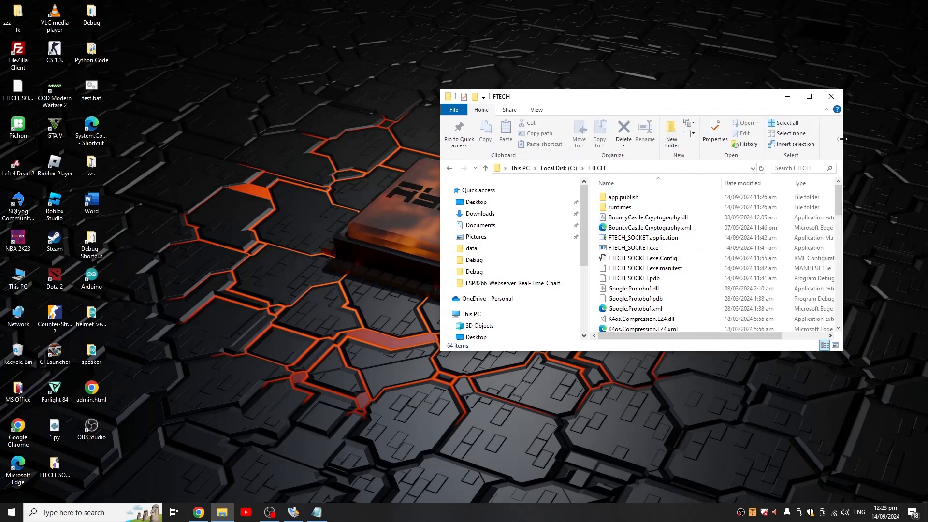
click(649, 248)
right_click(649, 247)
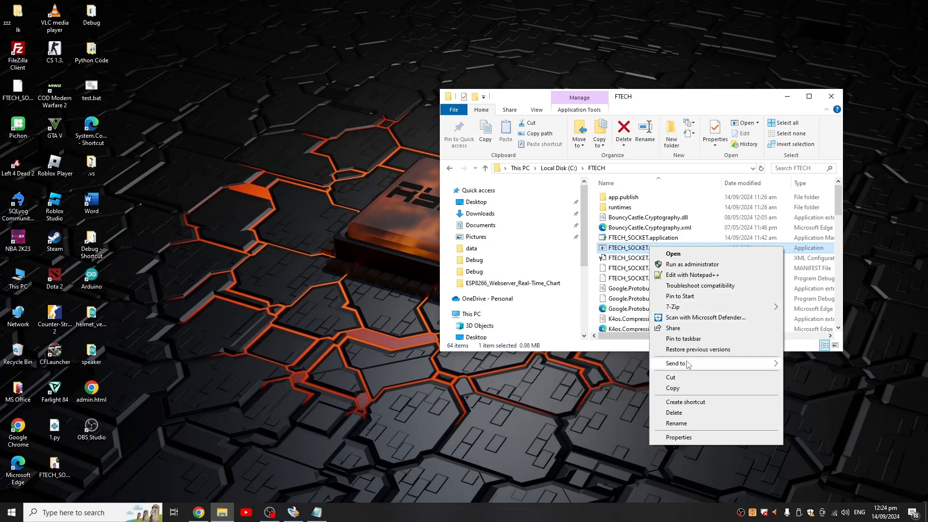
mouse_move(686, 363)
click(813, 391)
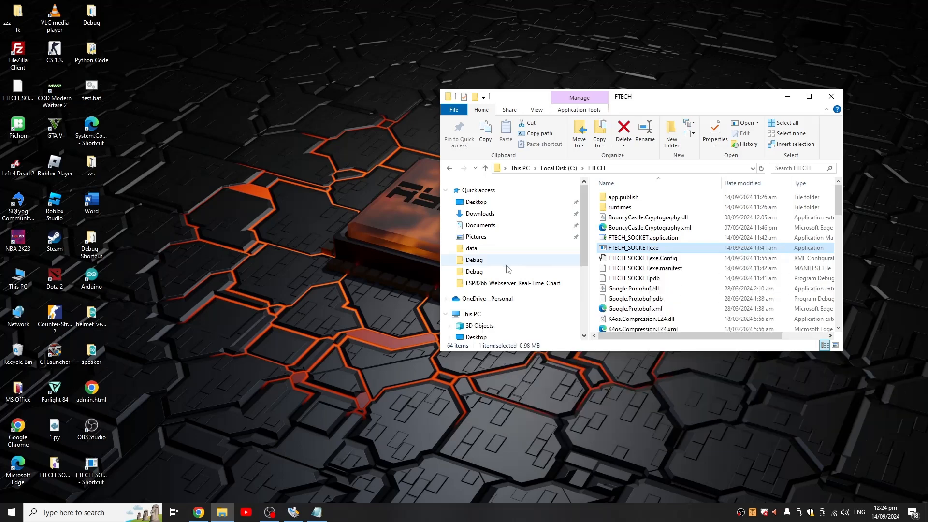
- Rename the new FTECH_SOCKET.exe desktop shortcut as FTECH
click(100, 466)
right_click(100, 465)
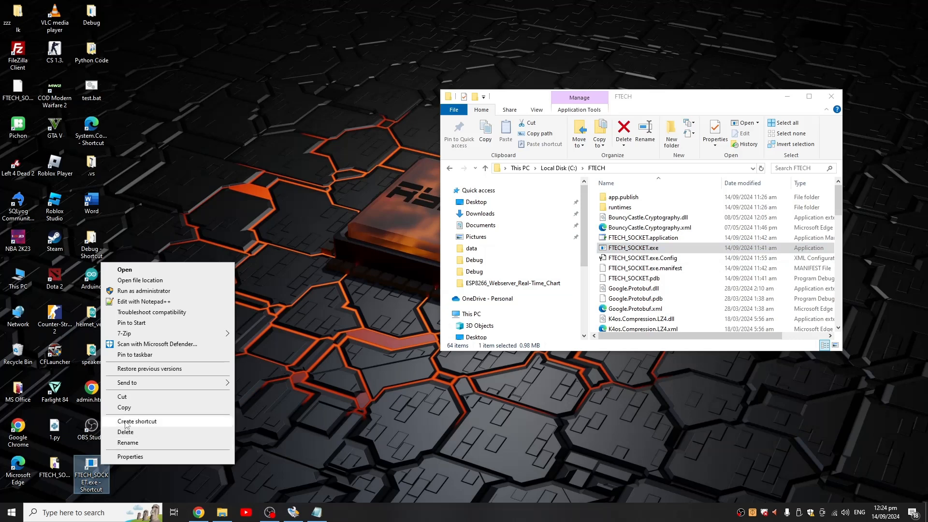
click(128, 442)
text(FTECH)
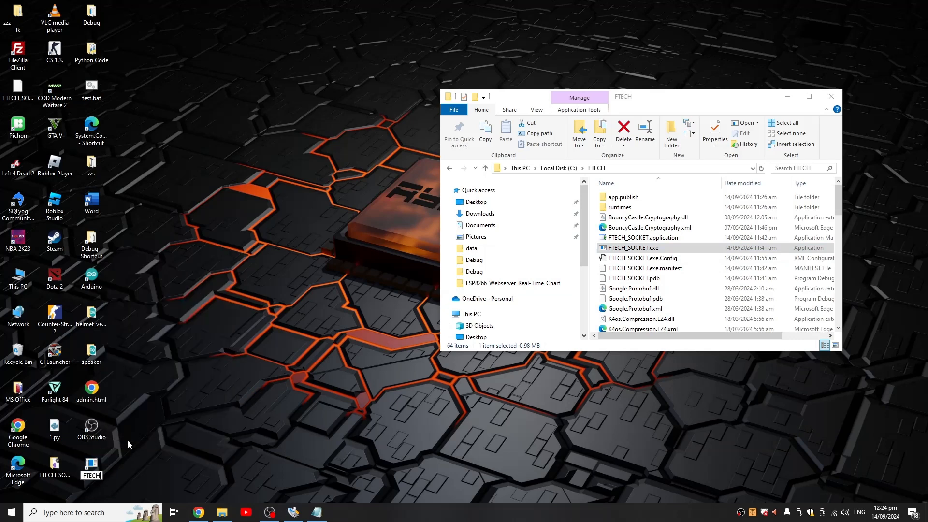
key(Return)
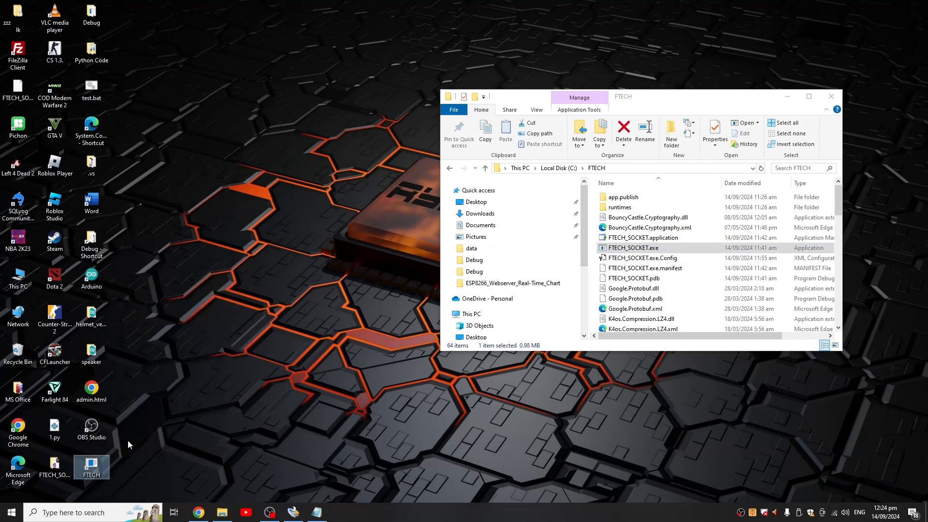
- Open the Windows Startup folder by running shell:startup
key(super+r)
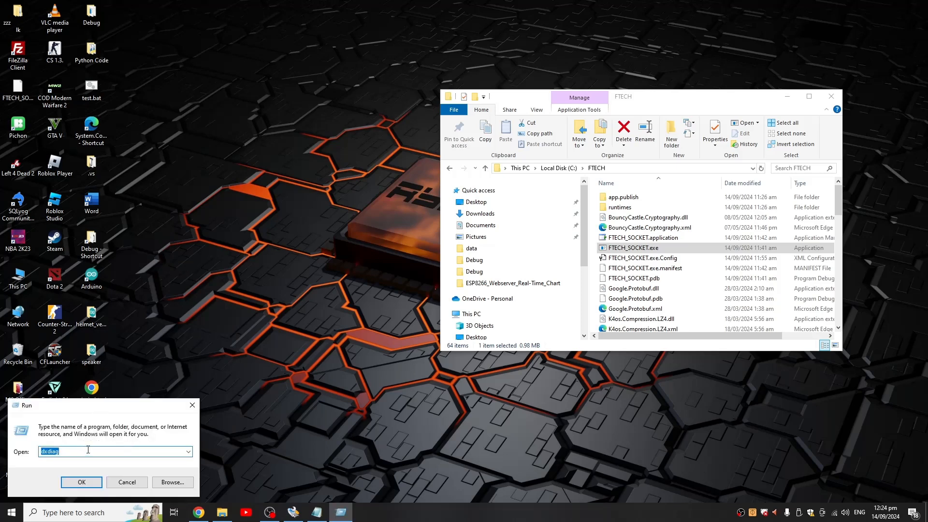
text(shell:)
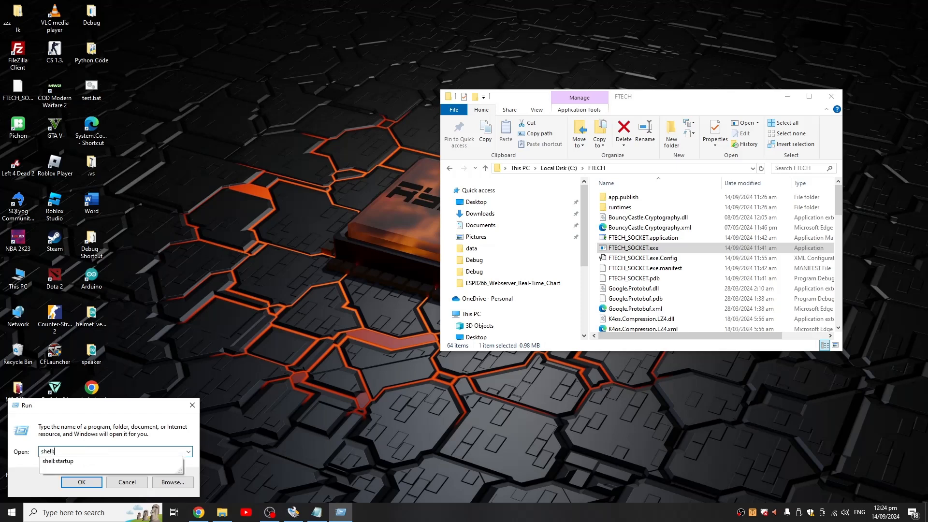
text(startup)
key(Return)
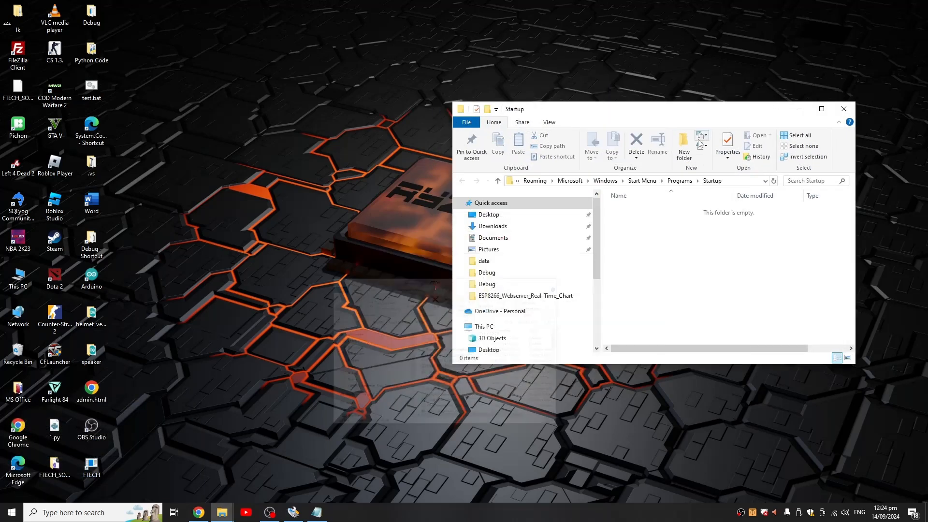
- Move the FTECH shortcut from the desktop into the Startup folder and close the folder window
drag(782, 103, 669, 107)
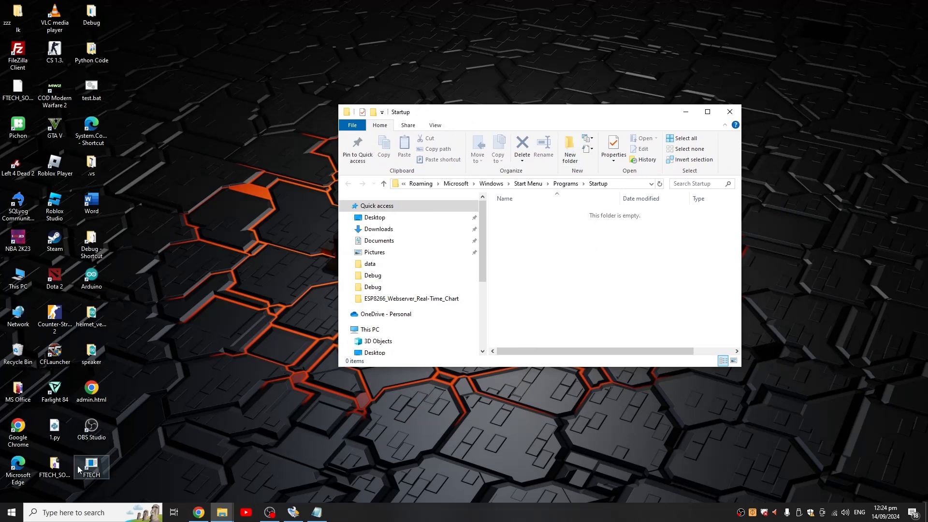
drag(90, 466, 540, 278)
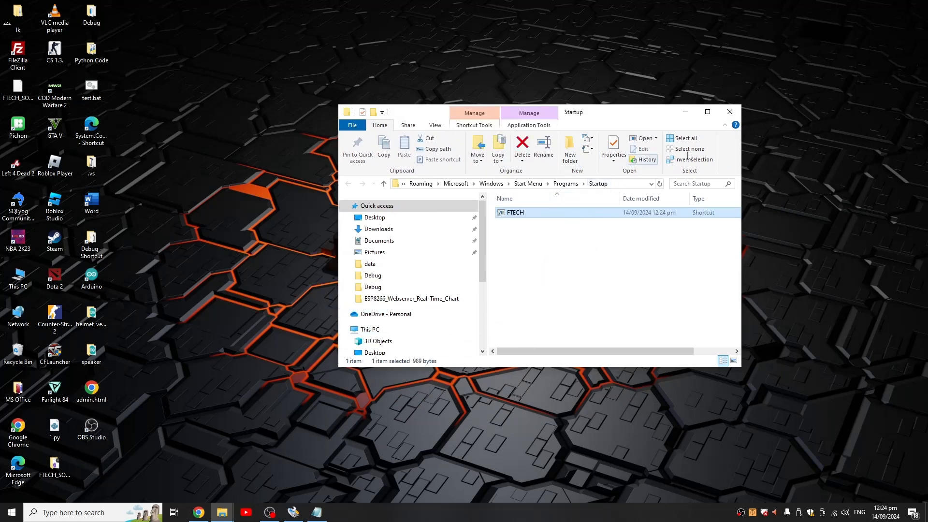
click(730, 112)
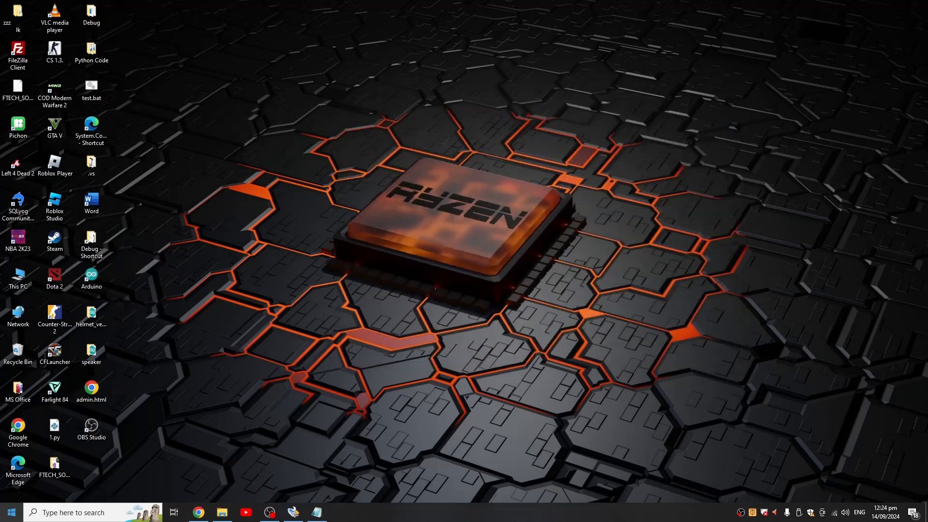
- Switch to Task Scheduler and display the tasks in the Task Scheduler Library
click(12, 512)
text(task sch)
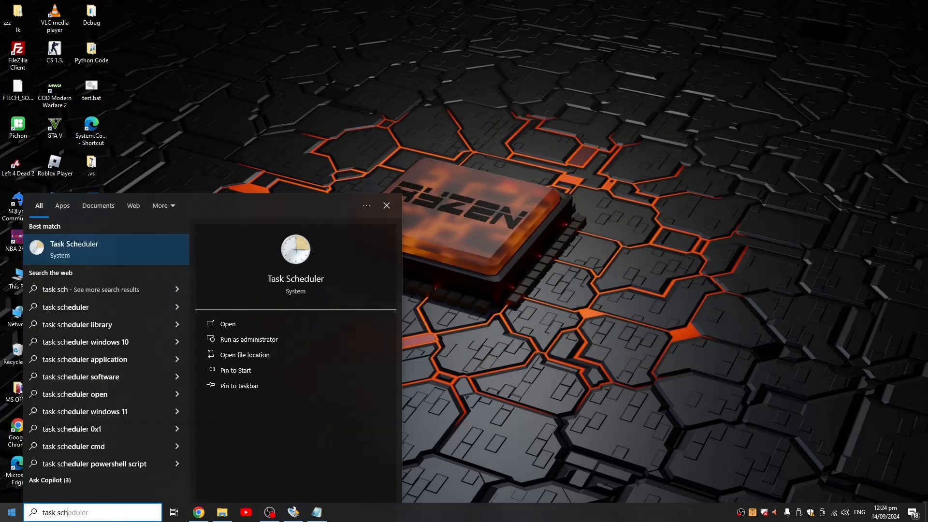
key(Return)
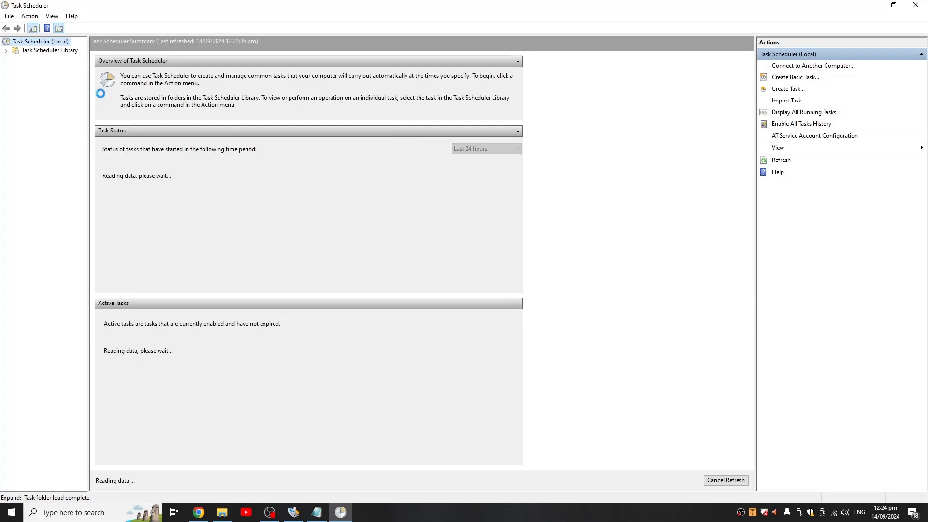
click(50, 51)
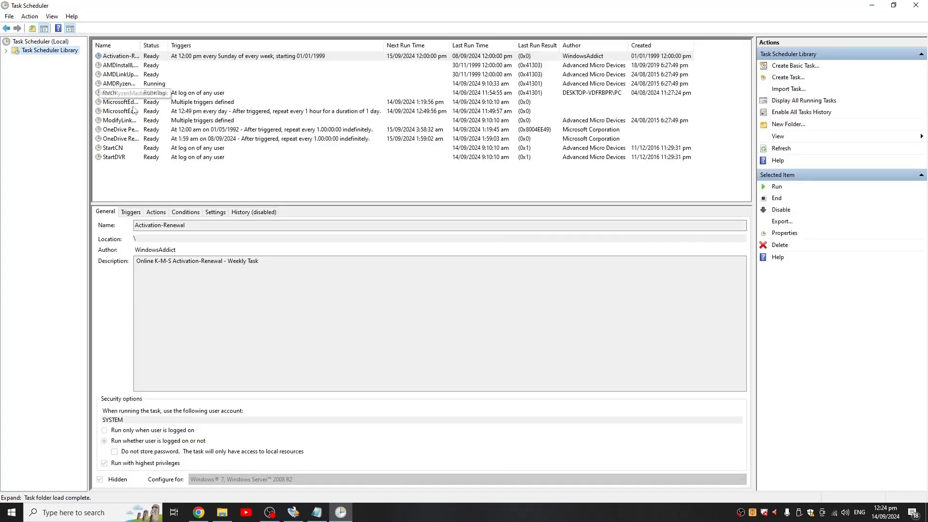
click(798, 82)
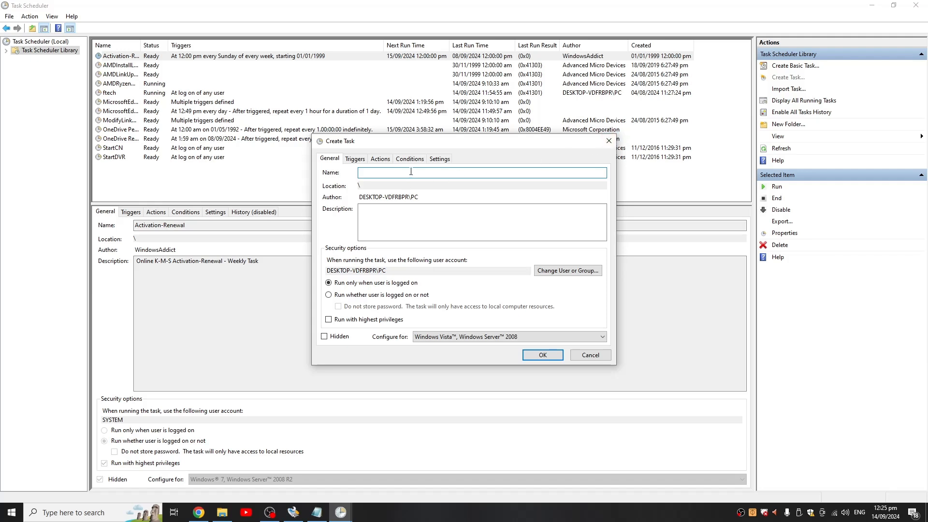
click(608, 140)
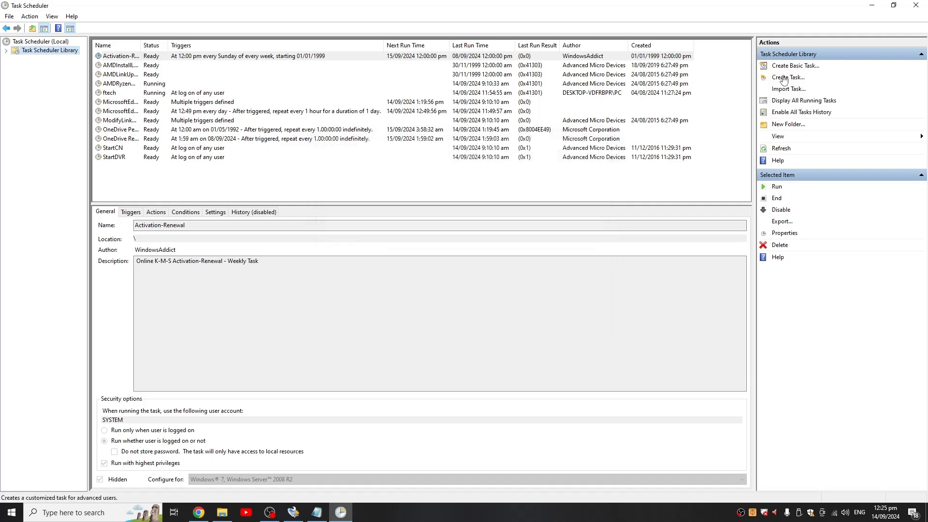
click(783, 79)
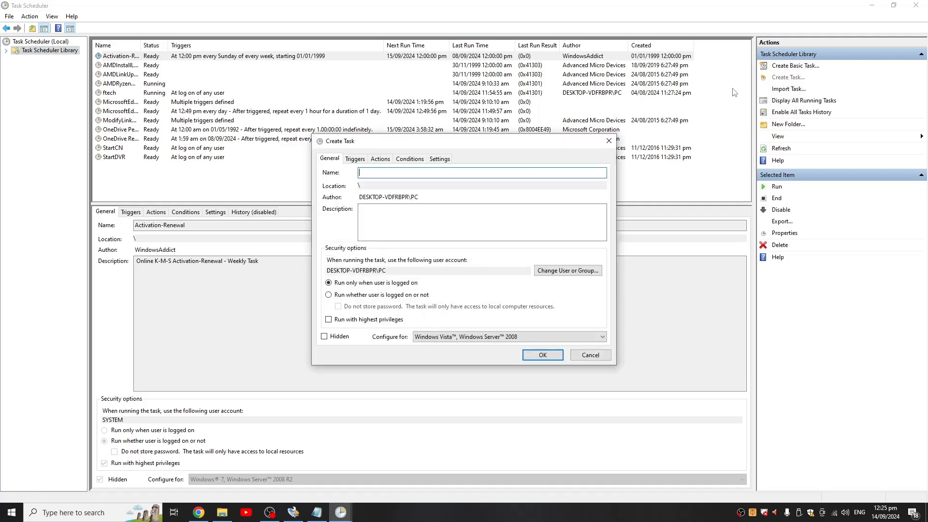
click(608, 140)
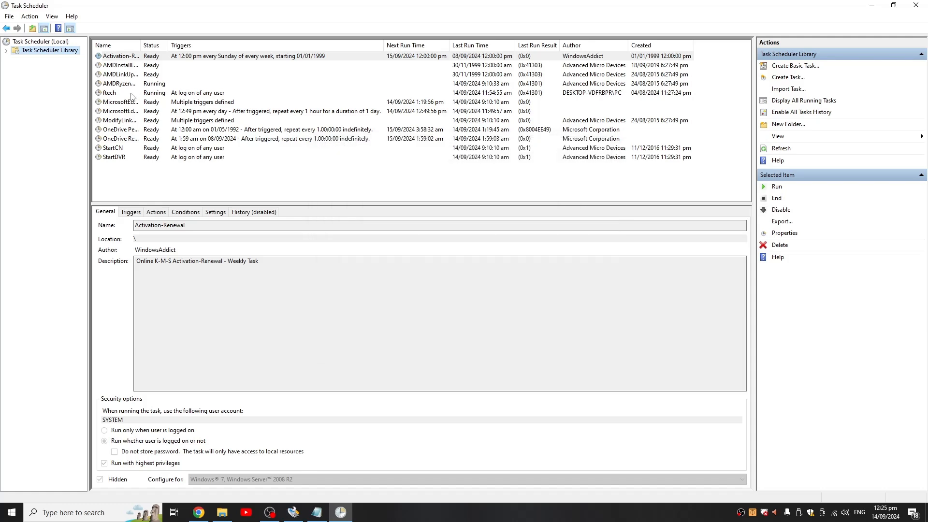
- In the ftech task's properties, enter the description "test", enable running with highest privileges, and configure it for Windows 10
double_click(131, 93)
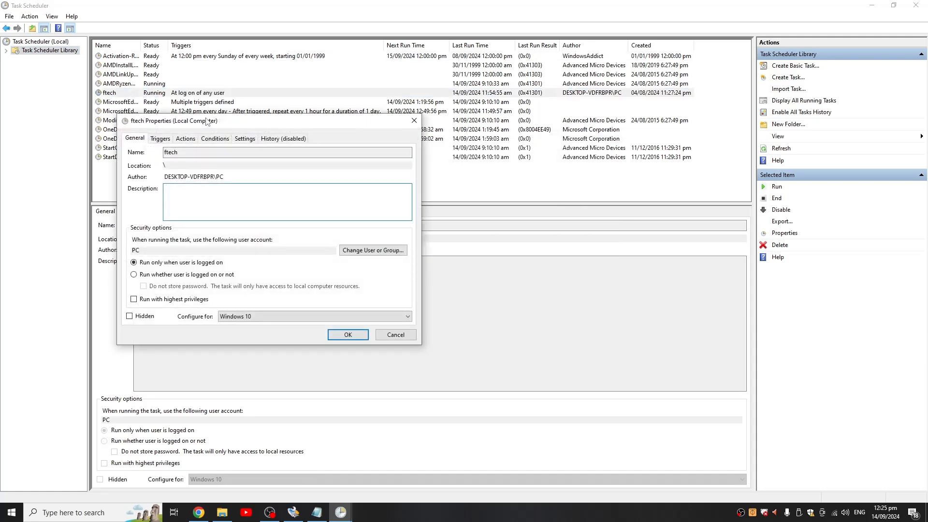
drag(207, 121, 283, 124)
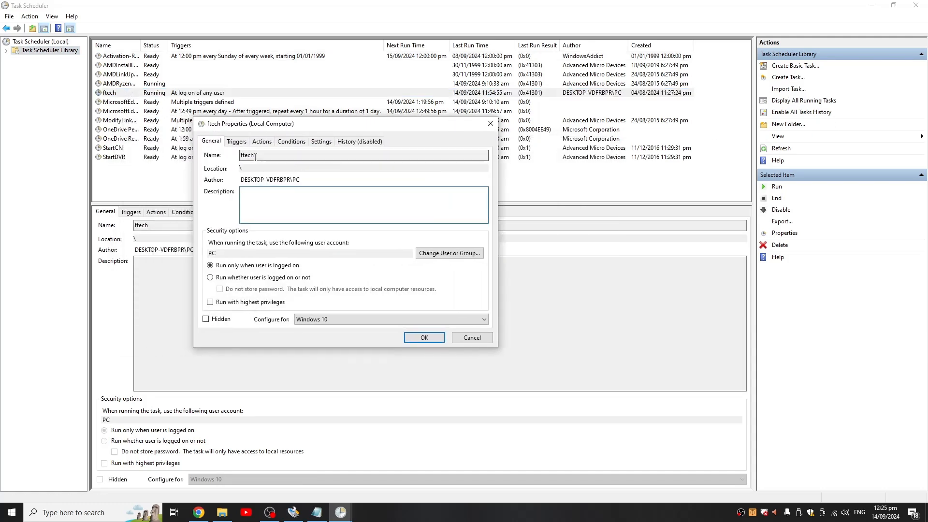
drag(255, 156, 220, 156)
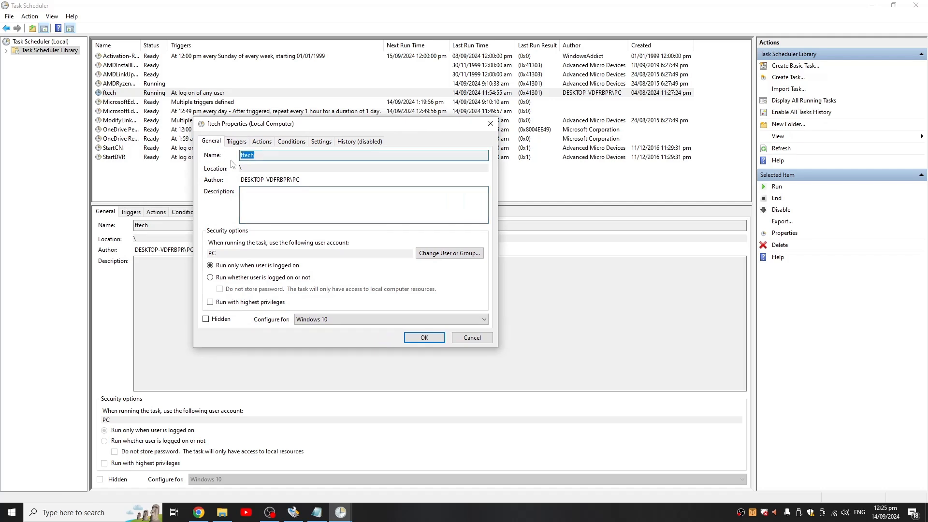
click(280, 217)
click(281, 205)
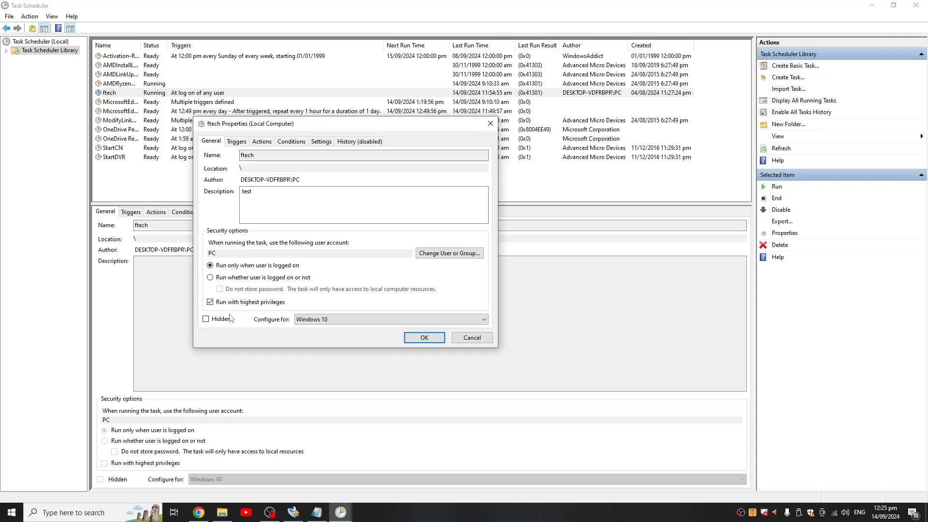
click(321, 319)
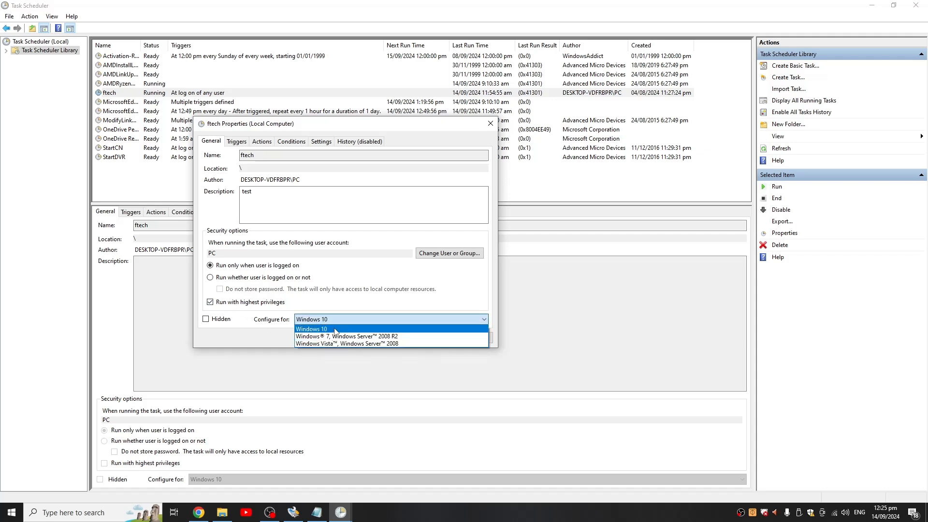
click(335, 329)
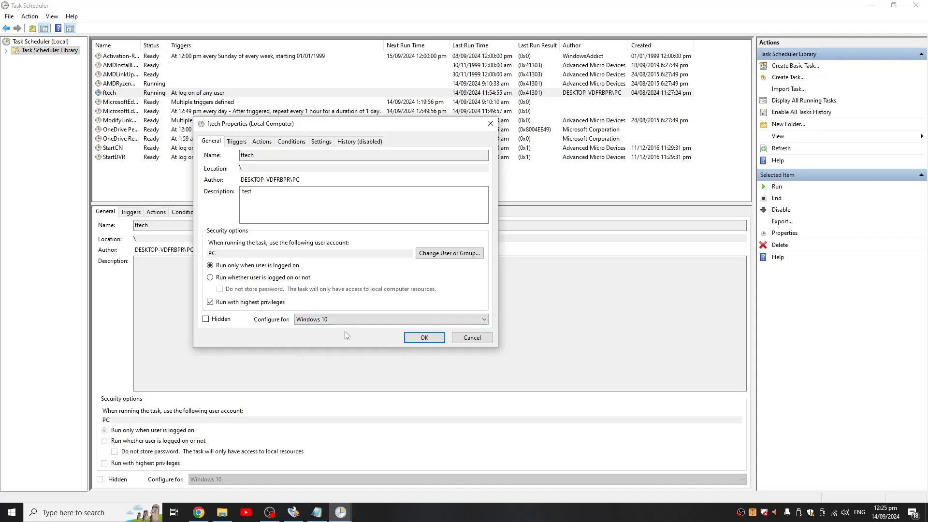
- Show the ftech task's actions and select its existing Start a program action
click(258, 146)
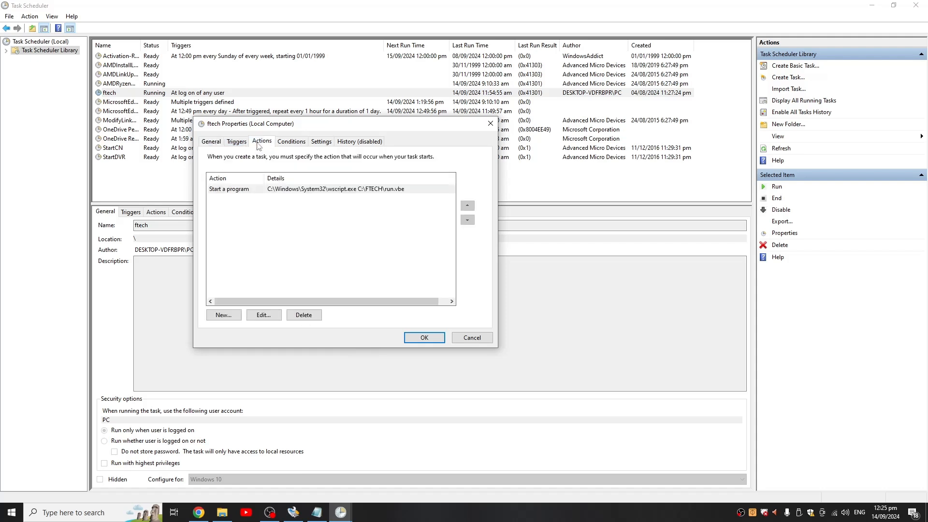
click(264, 193)
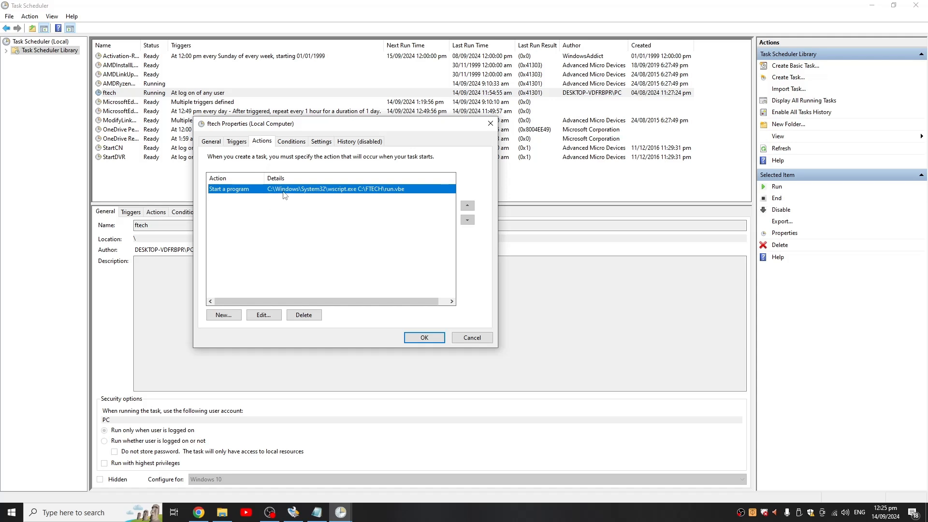
click(223, 315)
click(415, 170)
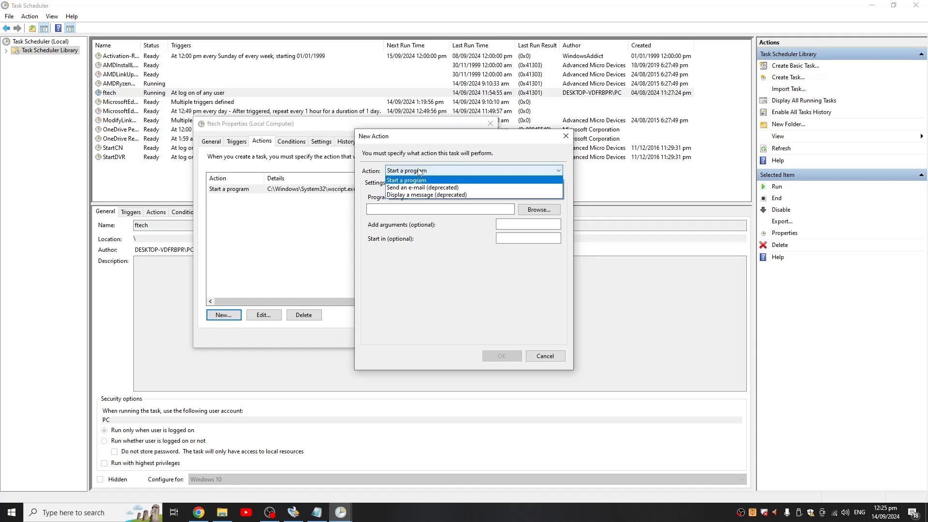
click(414, 182)
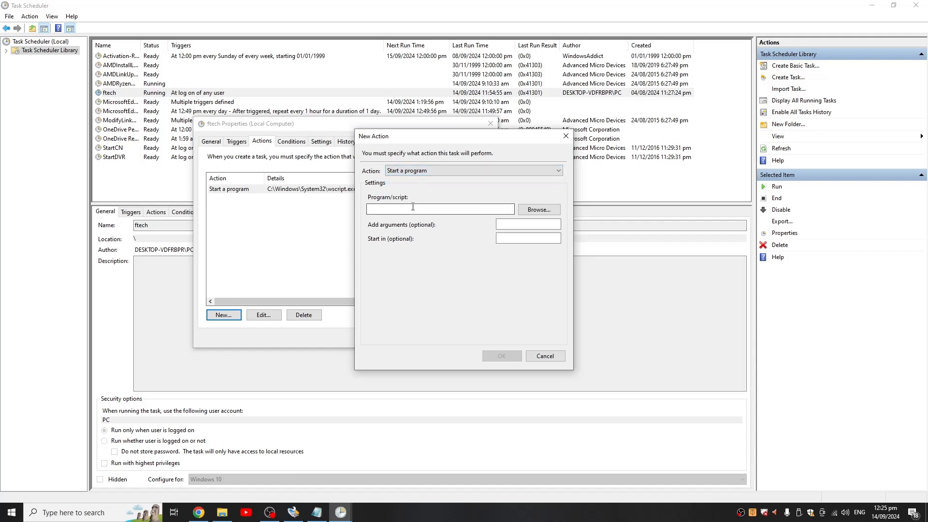
click(562, 140)
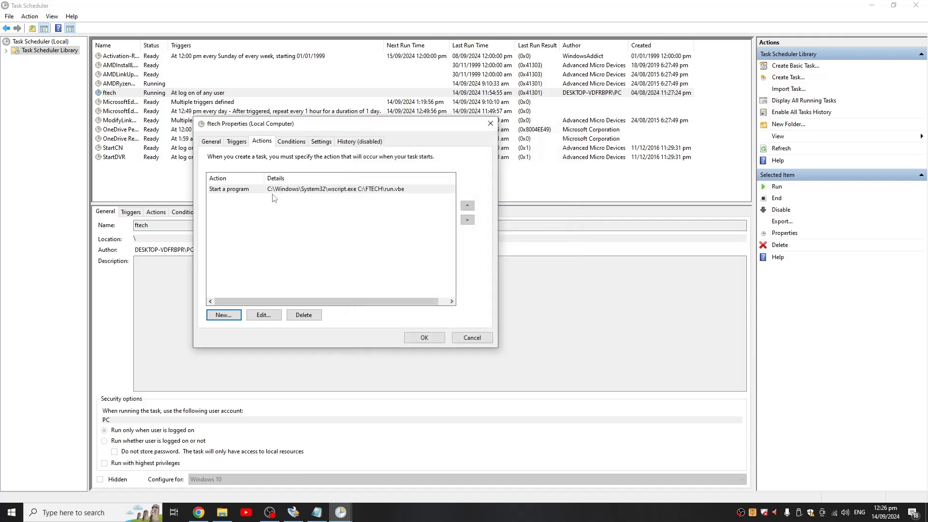
- Open the ftech task's existing action for editing, keep Start a program as its type, and select the program path
click(252, 193)
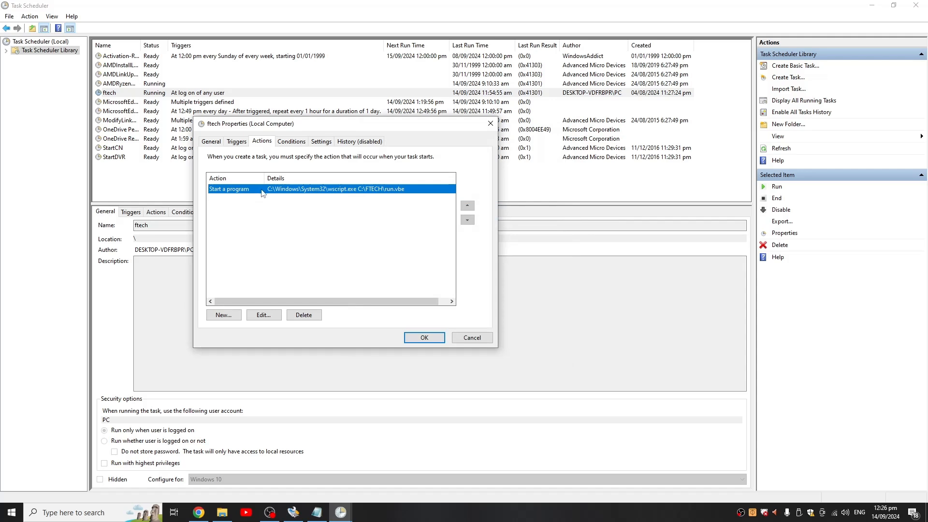
double_click(261, 191)
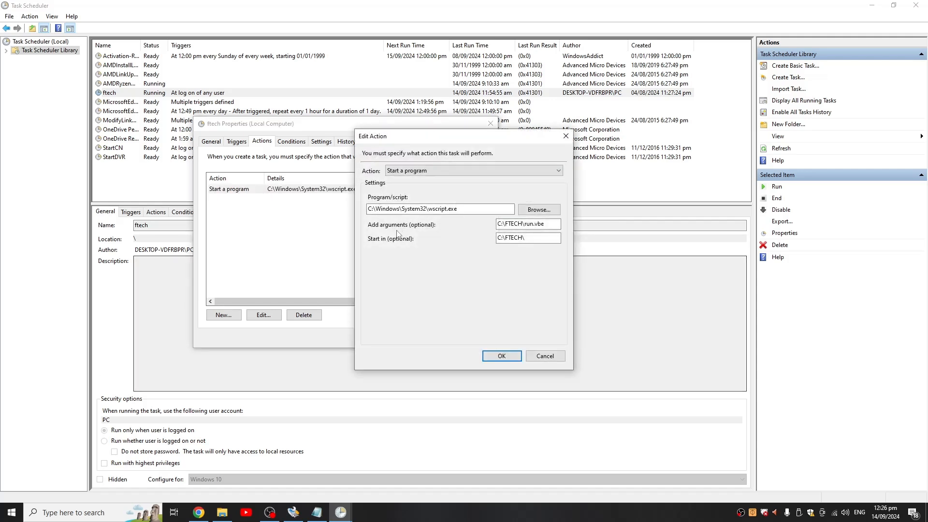
click(407, 171)
click(407, 180)
click(465, 209)
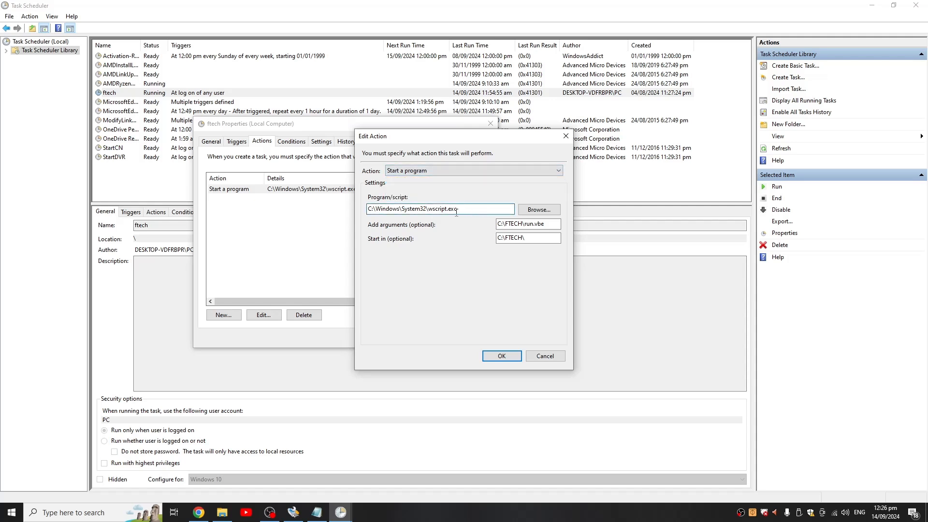
drag(458, 209, 366, 208)
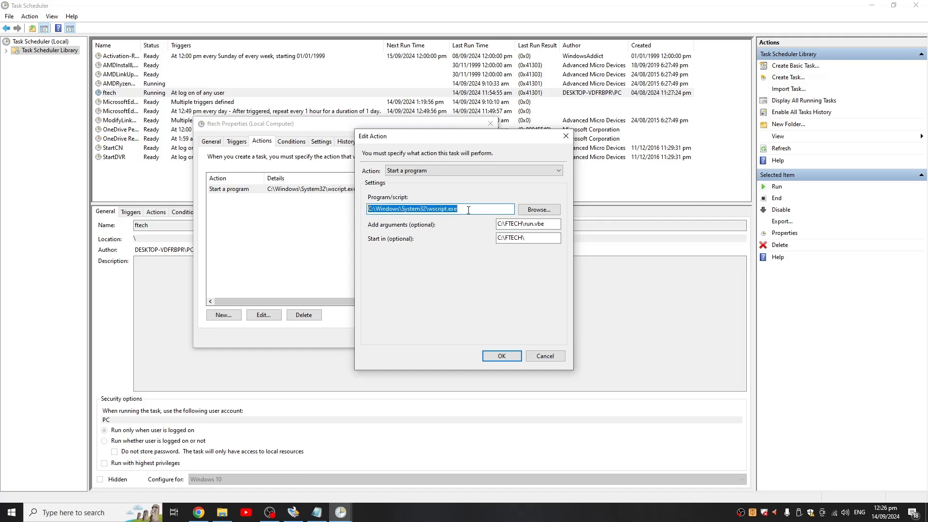
- Browse for the action's program file in the C:\Windows\System32 folder
click(520, 213)
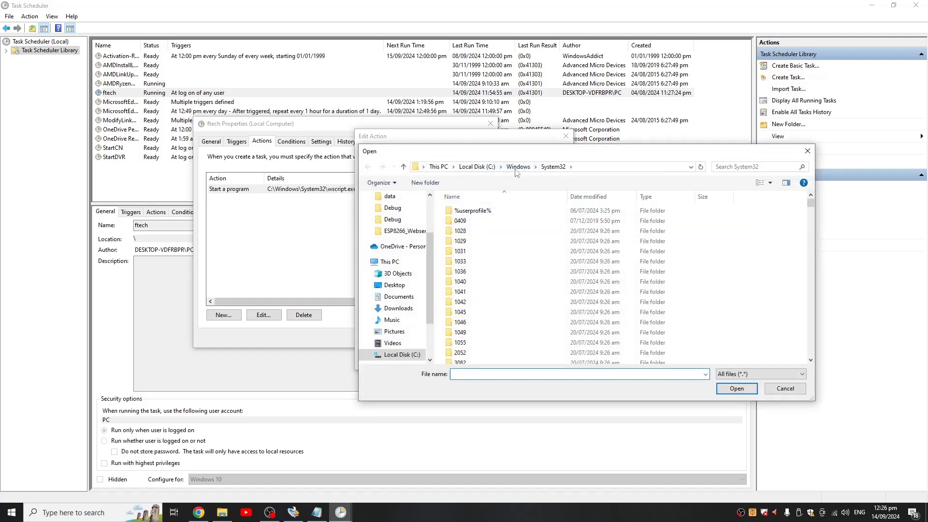
drag(538, 157, 647, 157)
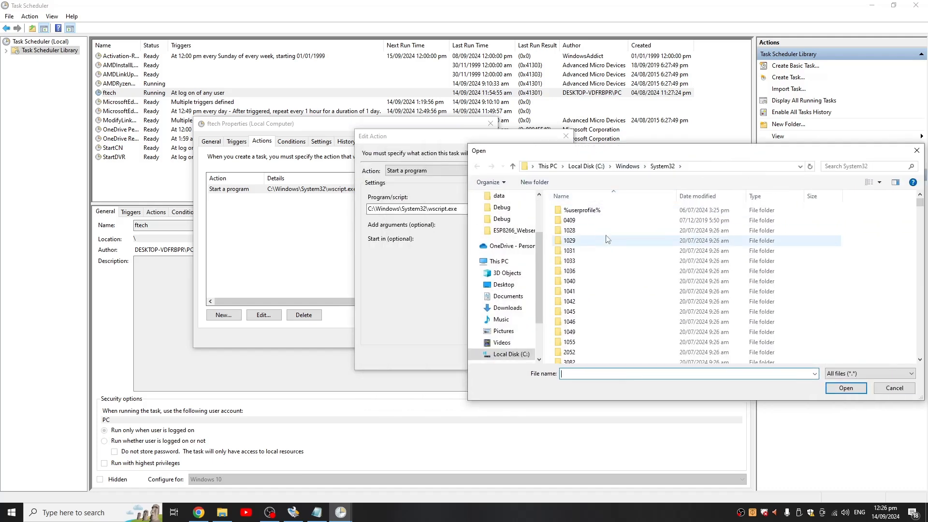
click(717, 168)
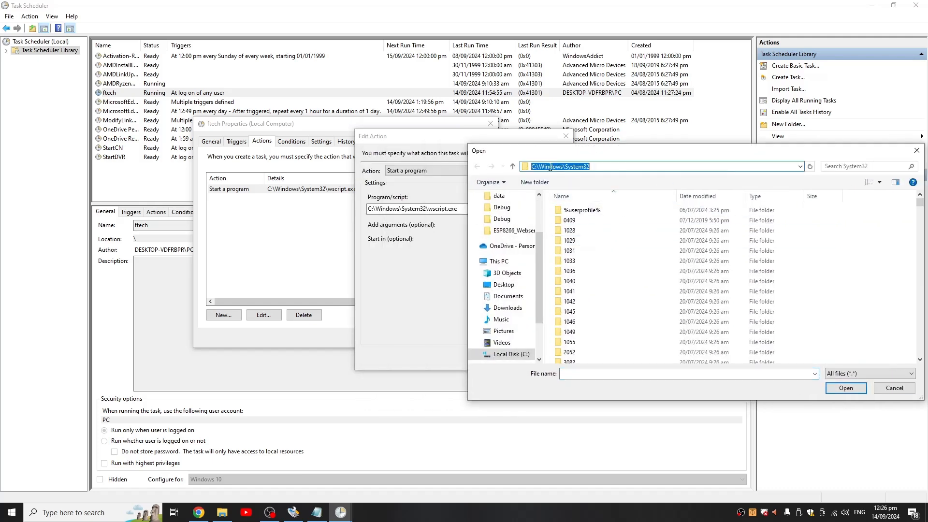
click(605, 165)
drag(647, 154, 655, 88)
scroll(621, 247, down, 5)
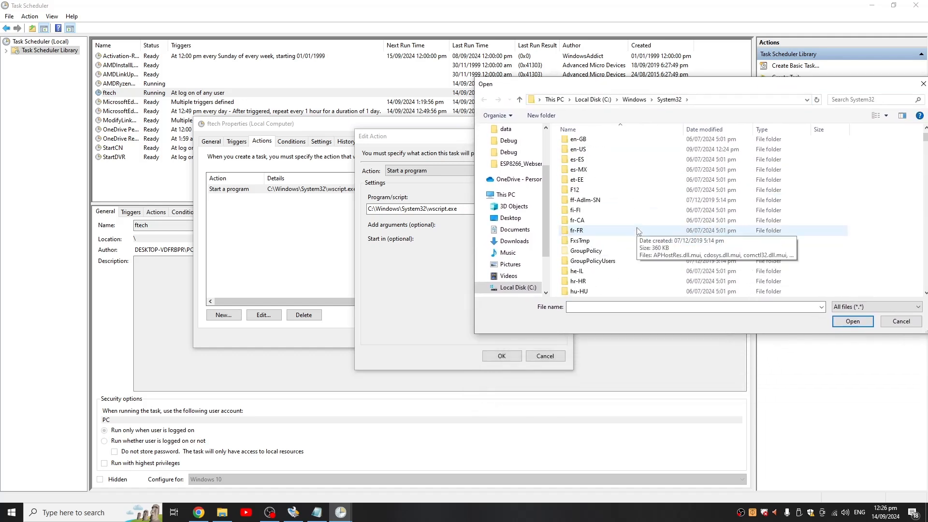
scroll(628, 237, down, 5)
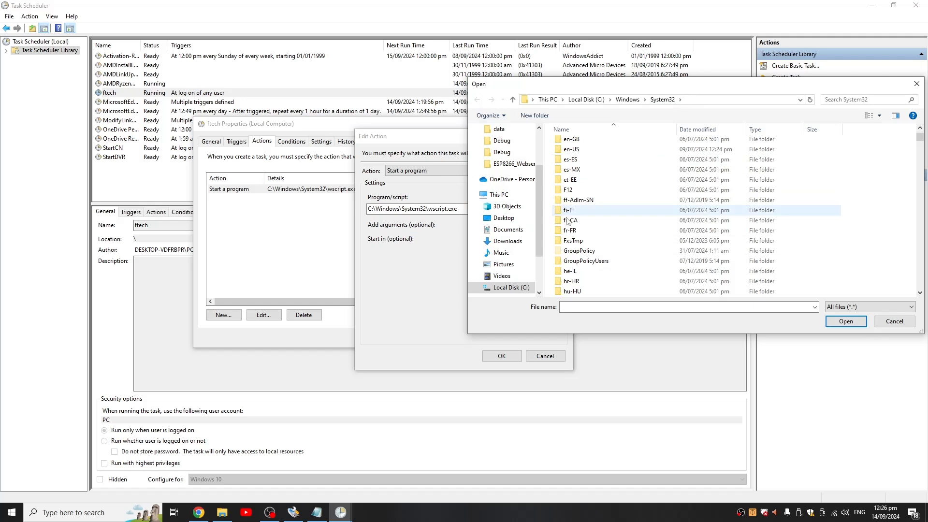
- Search System32 for "wscr" and choose wscript.exe as the program to start
click(580, 307)
text(ws)
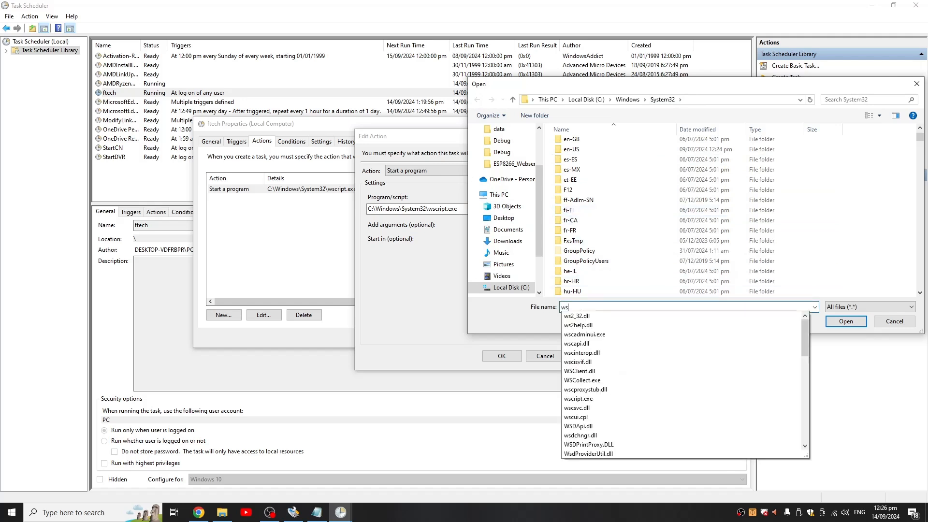
drag(748, 93, 674, 91)
click(779, 98)
text(ws)
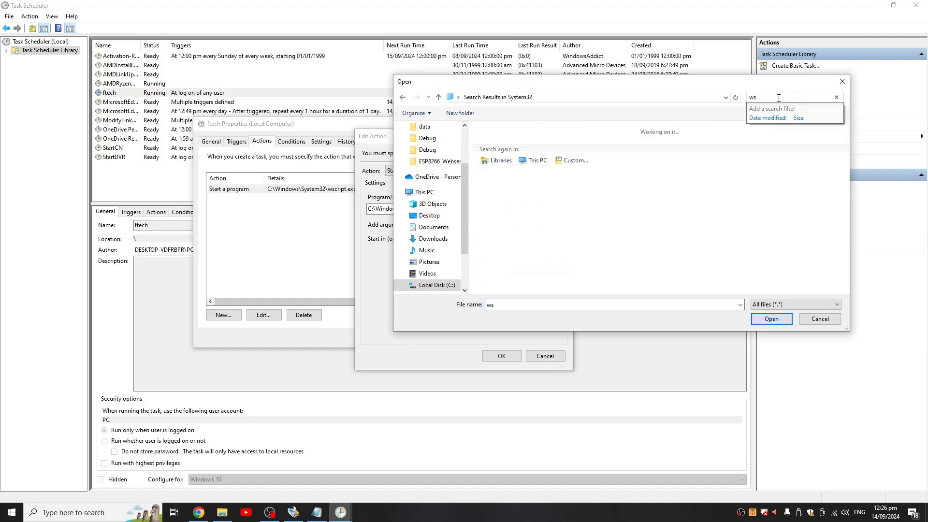
text(cr)
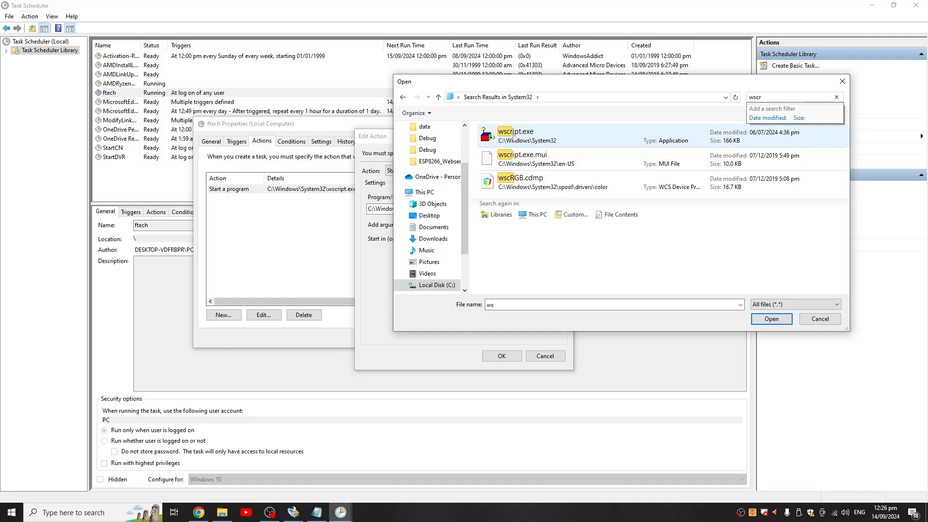
click(523, 134)
click(771, 319)
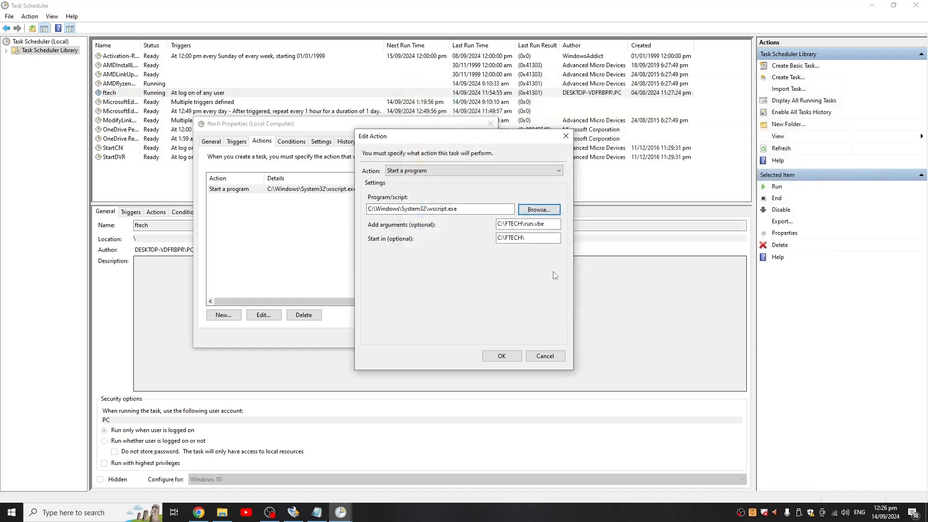
- Examine the script path in the action's optional arguments
click(549, 226)
drag(550, 226, 497, 226)
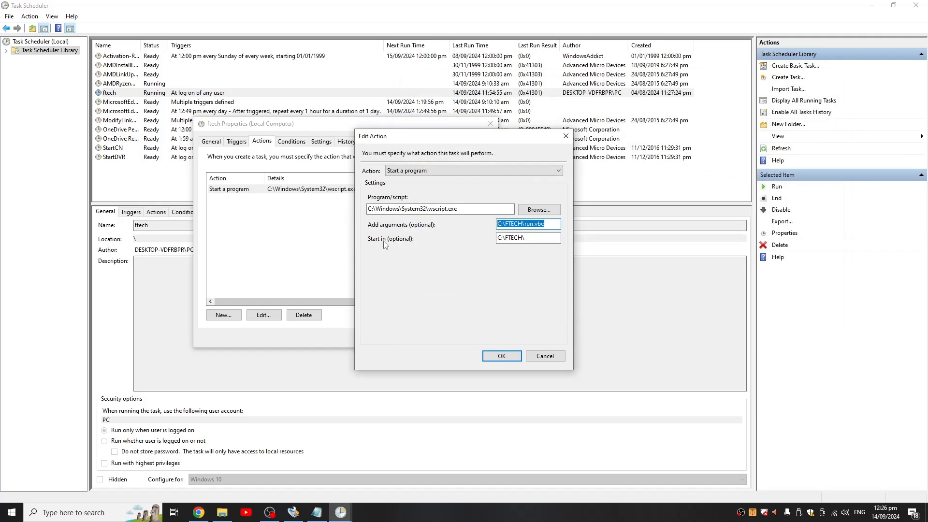
click(535, 224)
drag(548, 225, 497, 225)
- Switch to File Explorer and select run.vbe in the FTECH folder on Local Disk (C:)
key(alt+Tab)
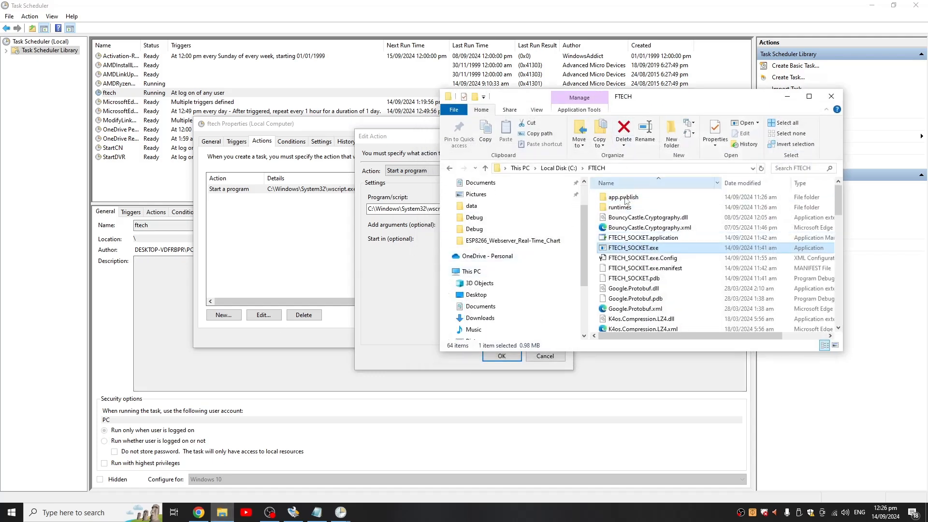
scroll(513, 289, down, 2)
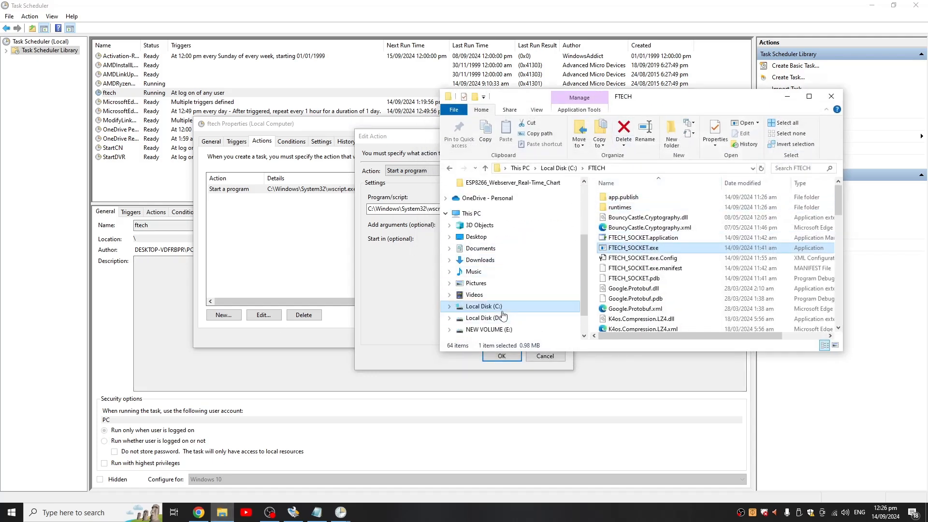
click(501, 311)
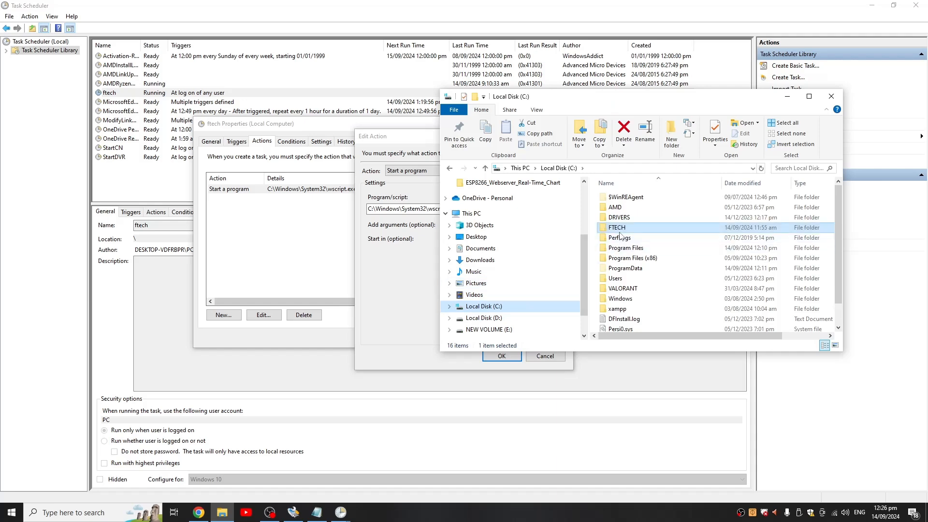
double_click(619, 227)
click(631, 268)
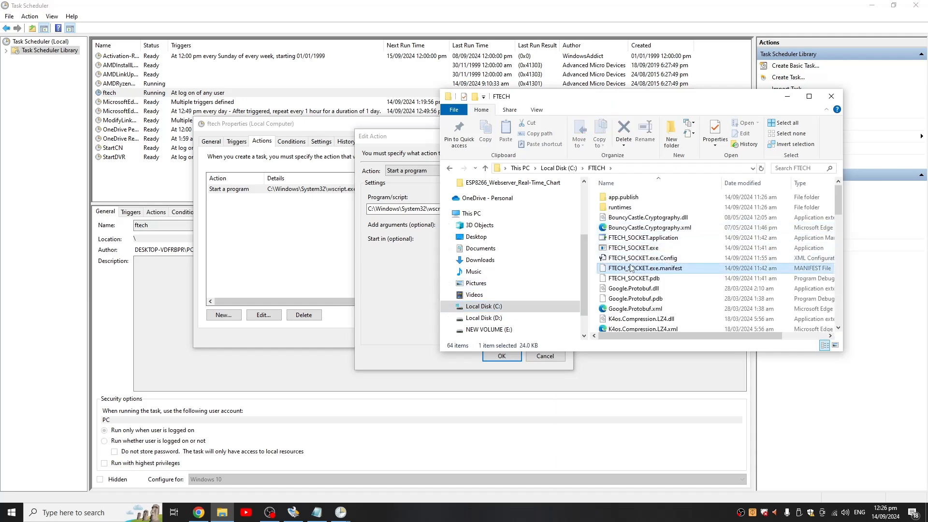
scroll(631, 268, down, 6)
scroll(631, 224, up, 1)
click(632, 225)
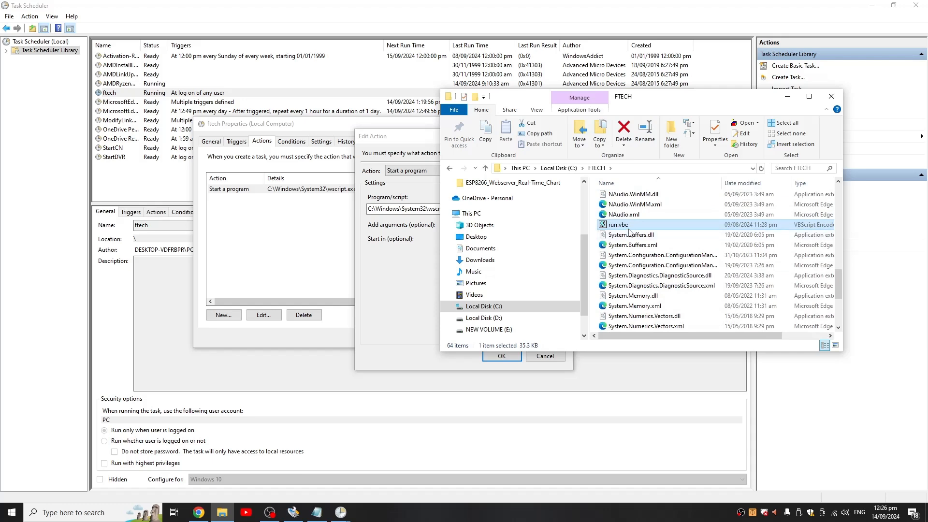
- View the security properties of run.vbe, select its full object path, and close the properties
right_click(629, 231)
click(664, 419)
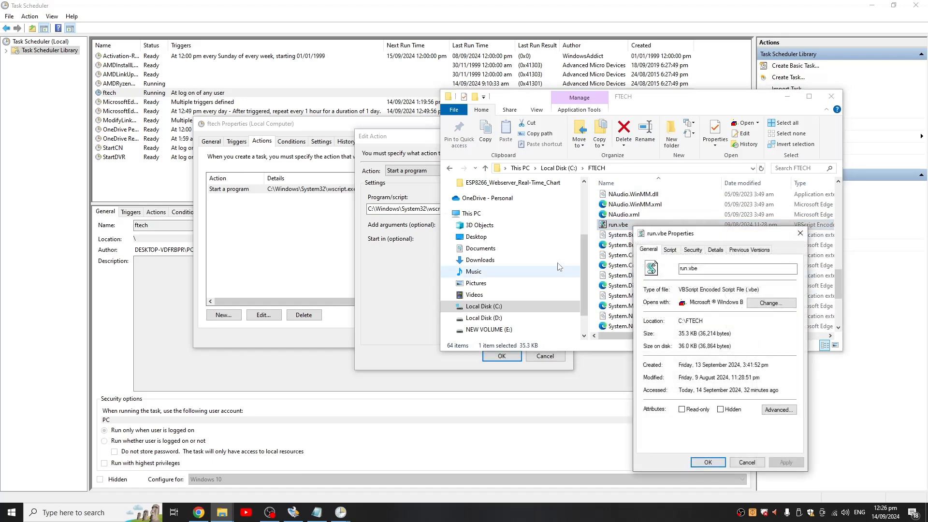
click(698, 251)
drag(728, 263, 663, 263)
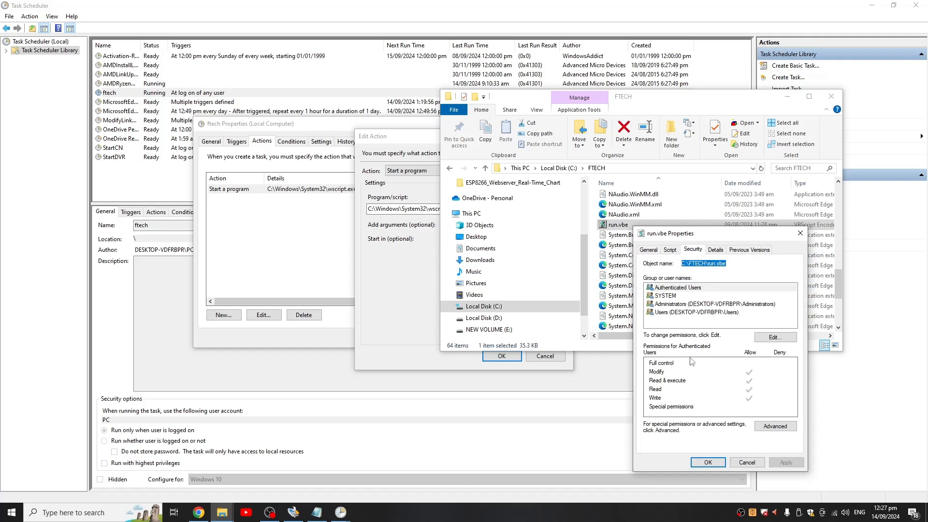
click(799, 233)
- Confirm the task action with C:\FTECH\run.vbe as the argument and C:\FTECH\ as the start-in folder
click(414, 242)
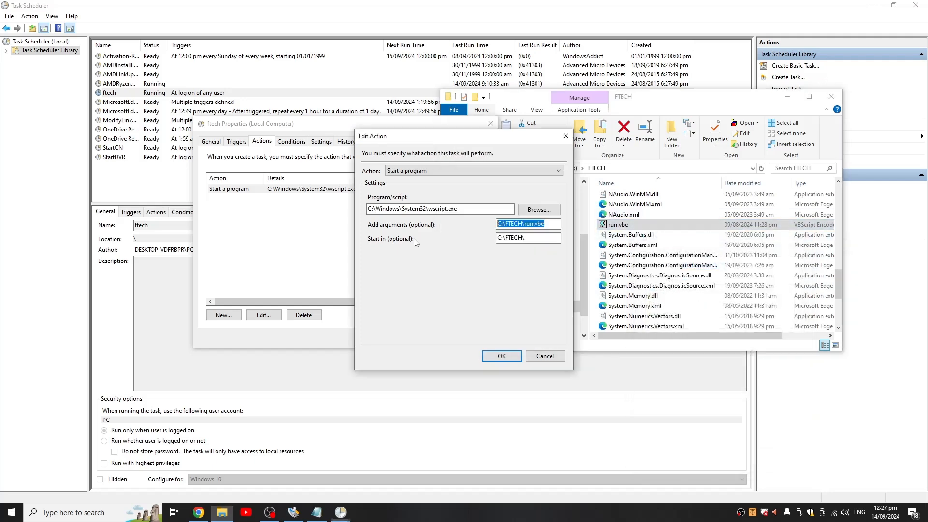
click(533, 223)
click(543, 236)
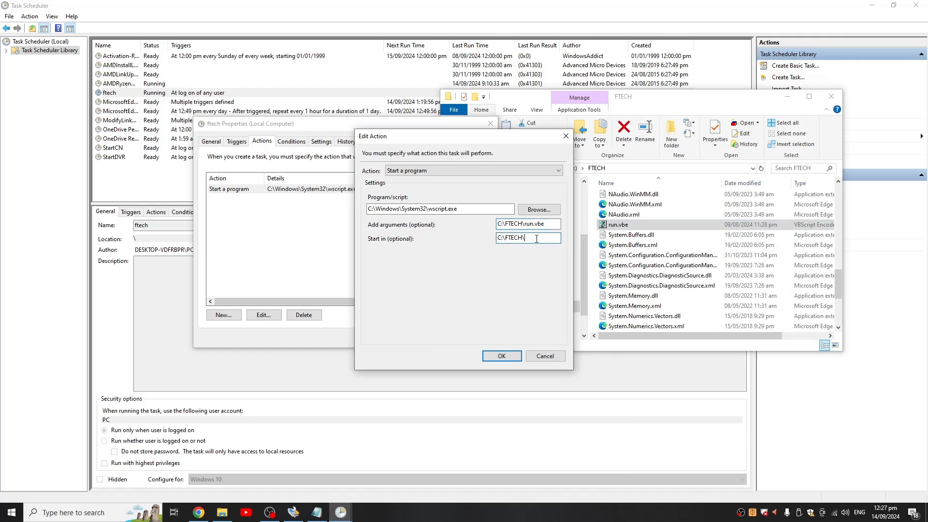
drag(536, 238, 498, 240)
click(532, 238)
drag(532, 238, 491, 238)
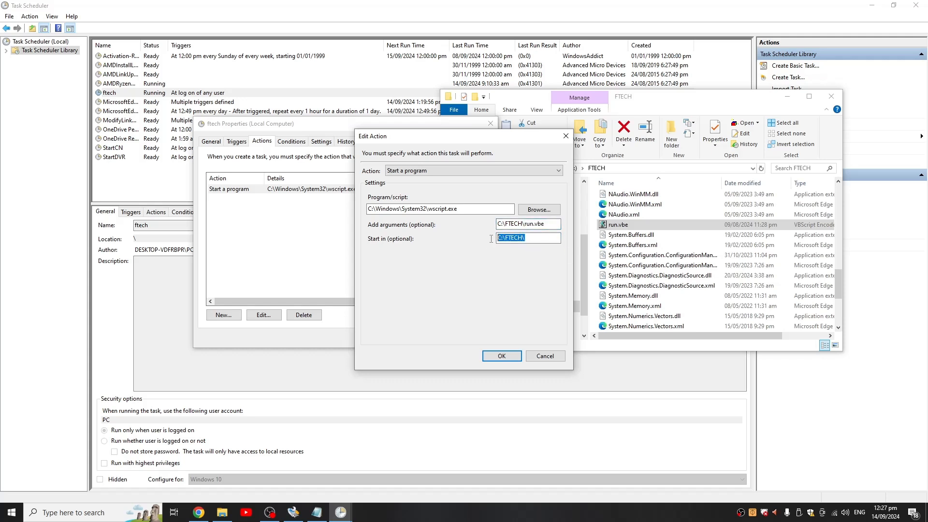
click(532, 236)
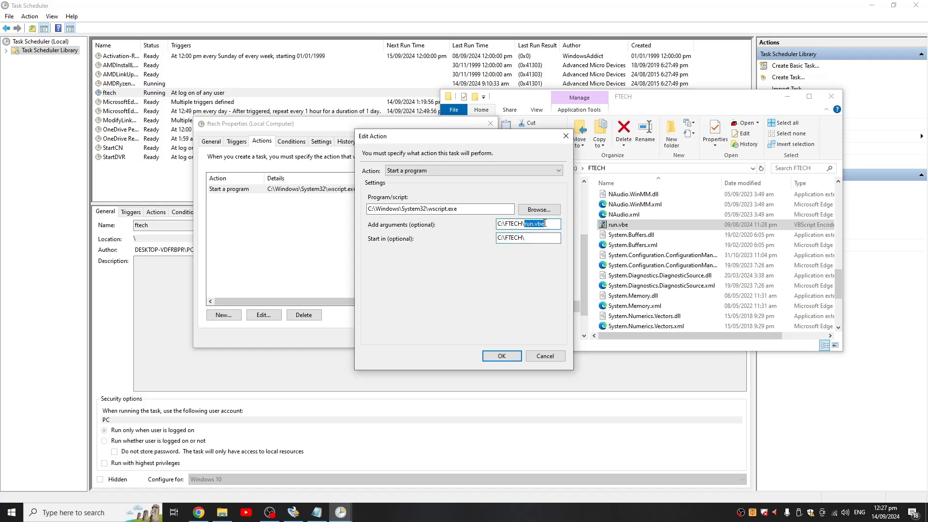
click(501, 356)
- Set the ftech task's trigger to begin at log on for any user and save the task's properties
click(242, 147)
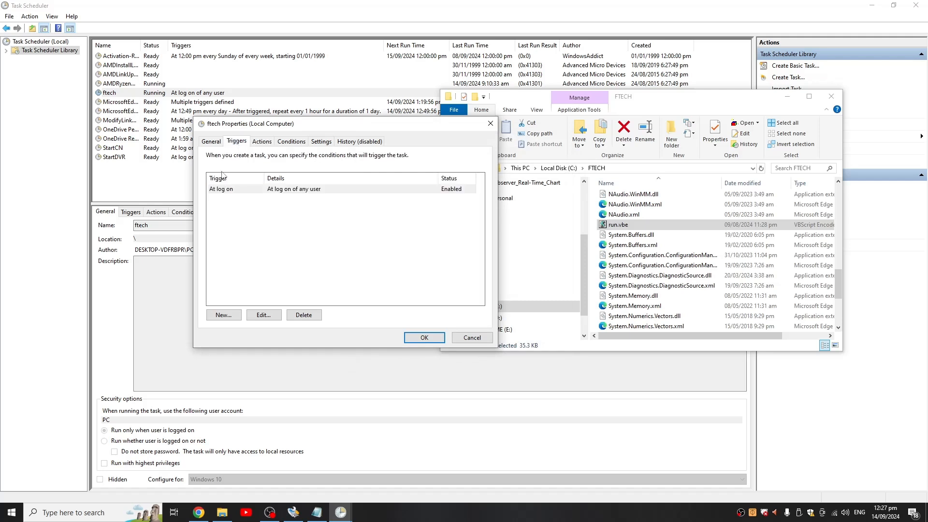
click(254, 189)
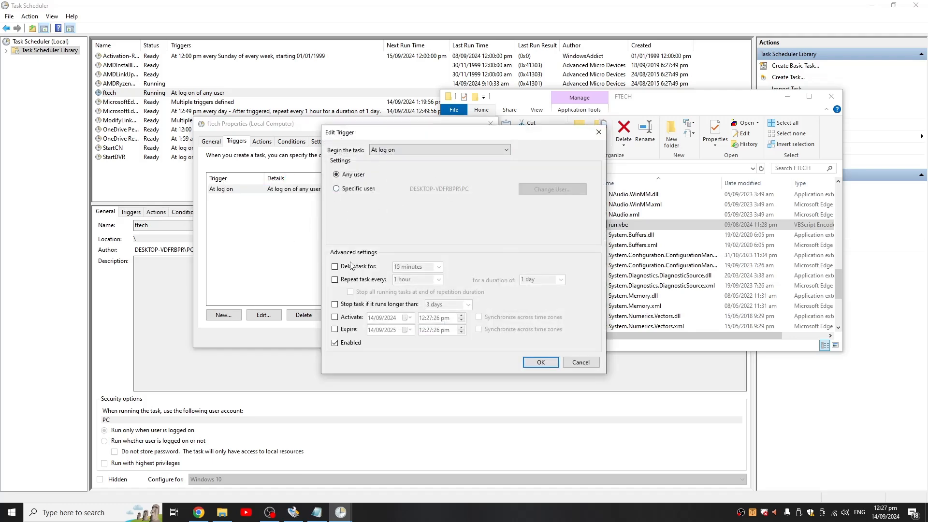
click(393, 151)
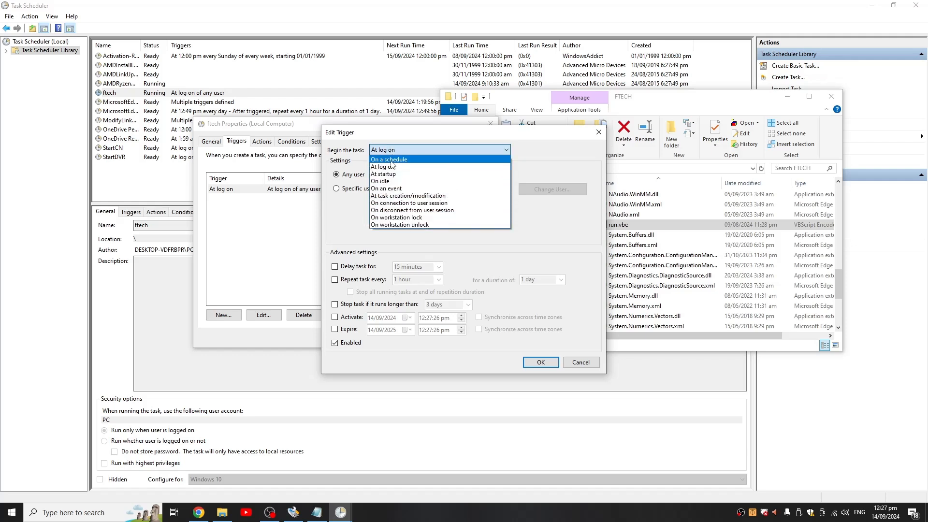
click(385, 171)
click(354, 177)
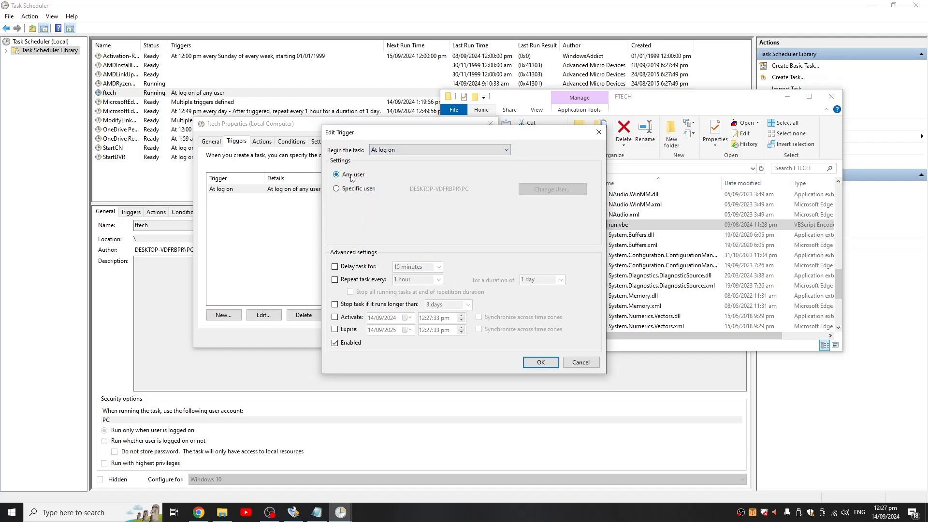
click(541, 362)
click(422, 335)
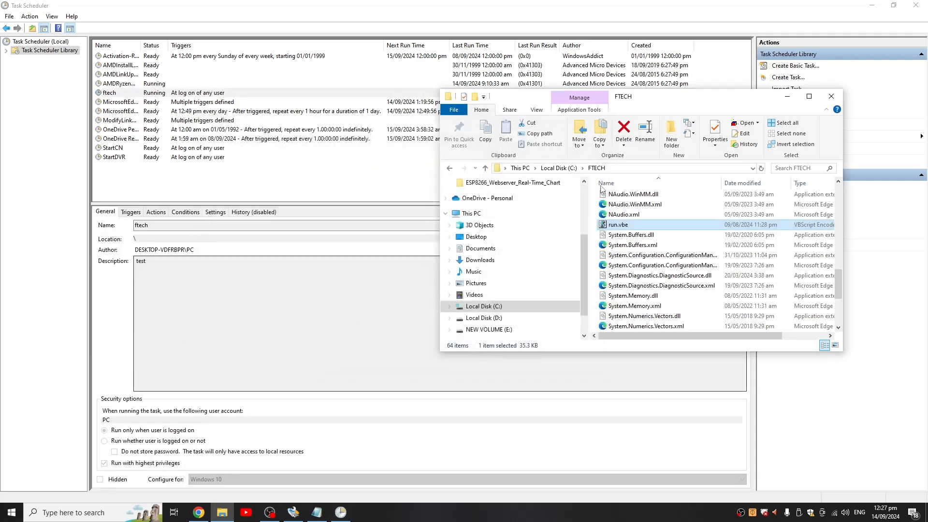
- Minimise the FTECH folder window and Task Scheduler to show the desktop
click(787, 97)
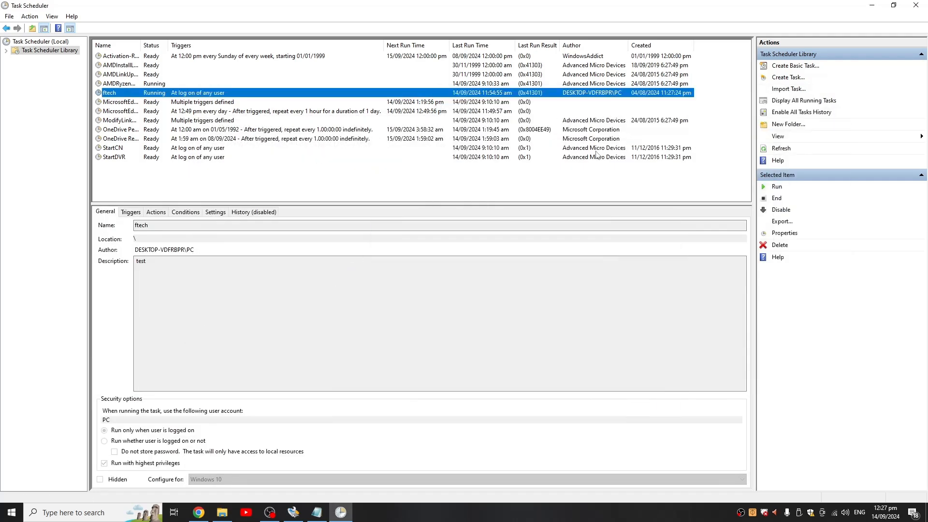
click(367, 186)
click(871, 6)
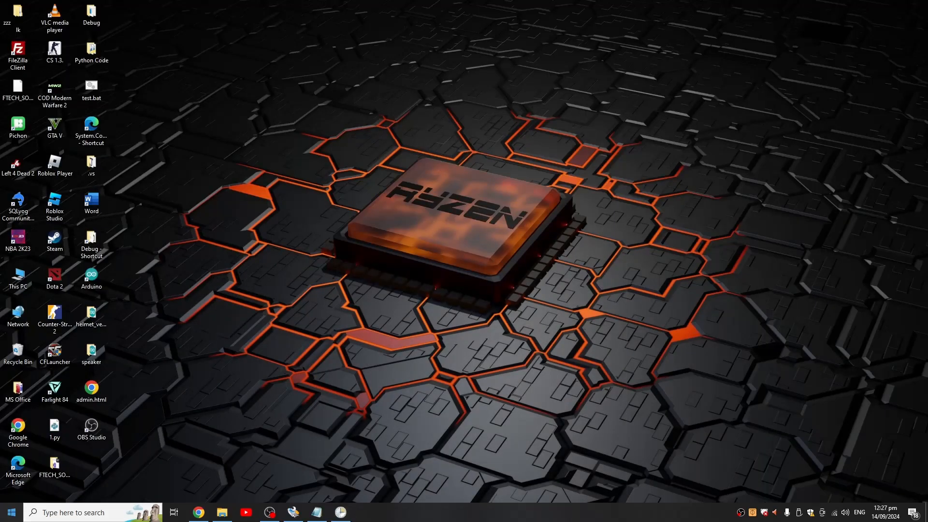
- Open the Startup folder with shell:startup and launch the FTECH shortcut
click(11, 511)
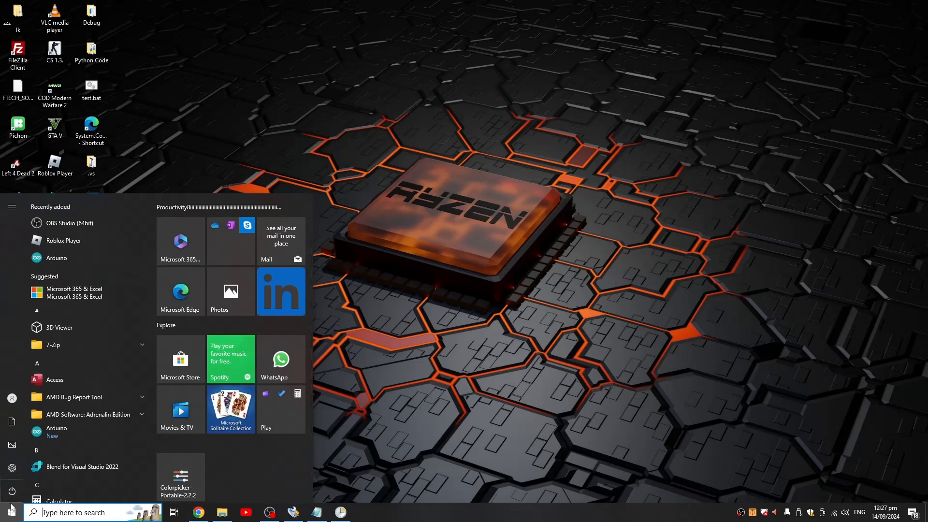
click(378, 444)
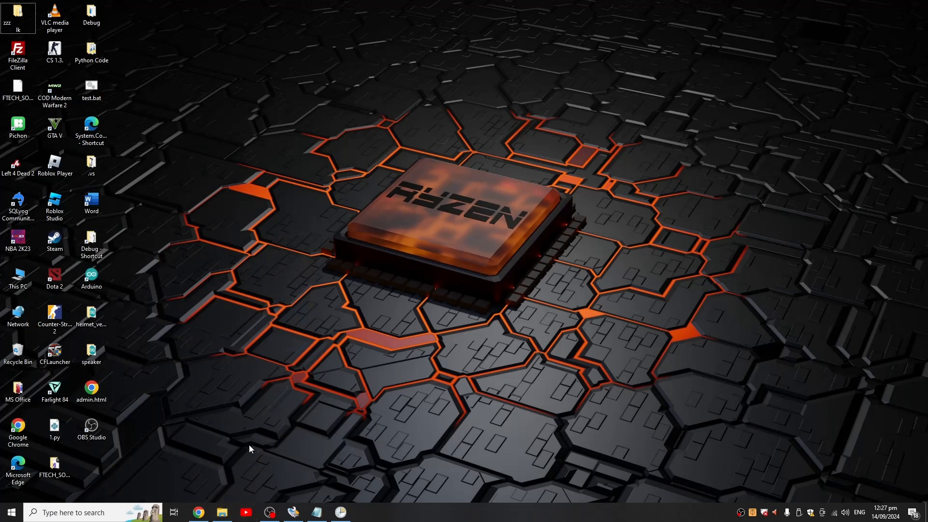
key(super+r)
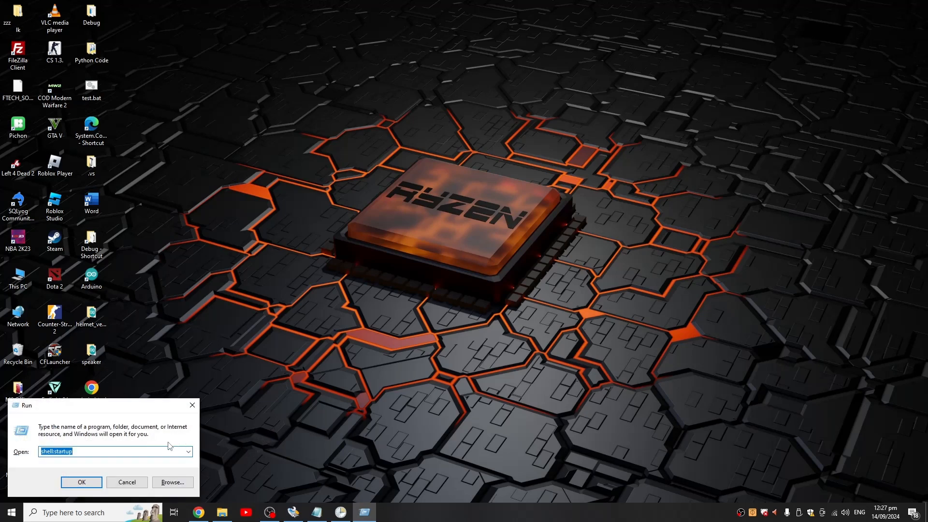
click(81, 482)
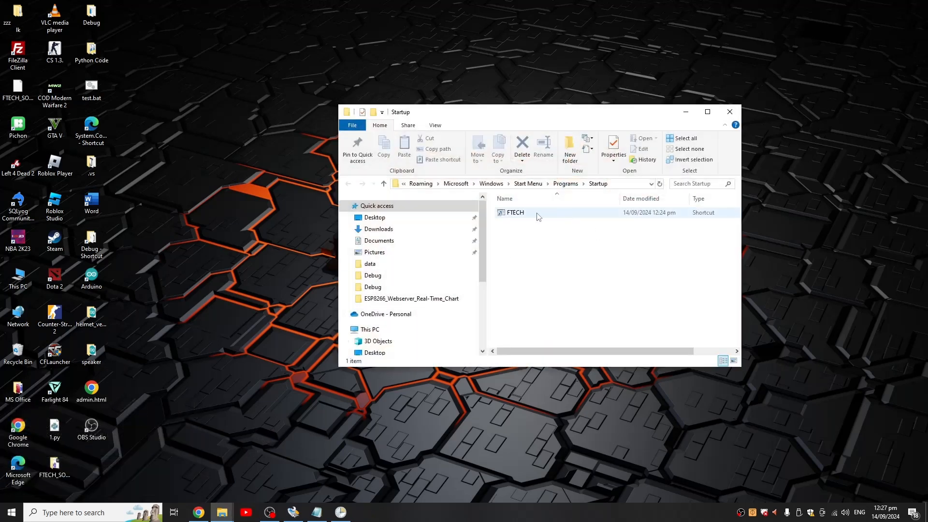
click(538, 217)
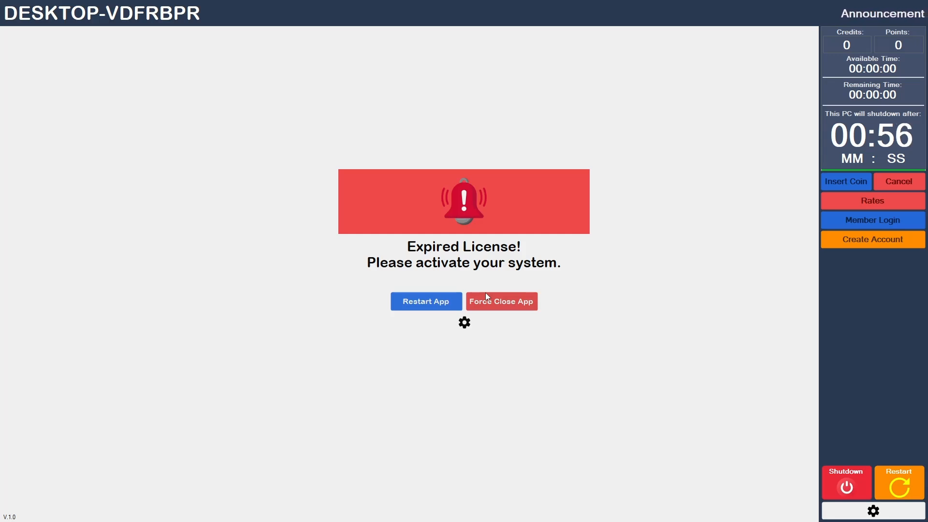
- Switch to PuTTY by launching it from Windows search
key(super)
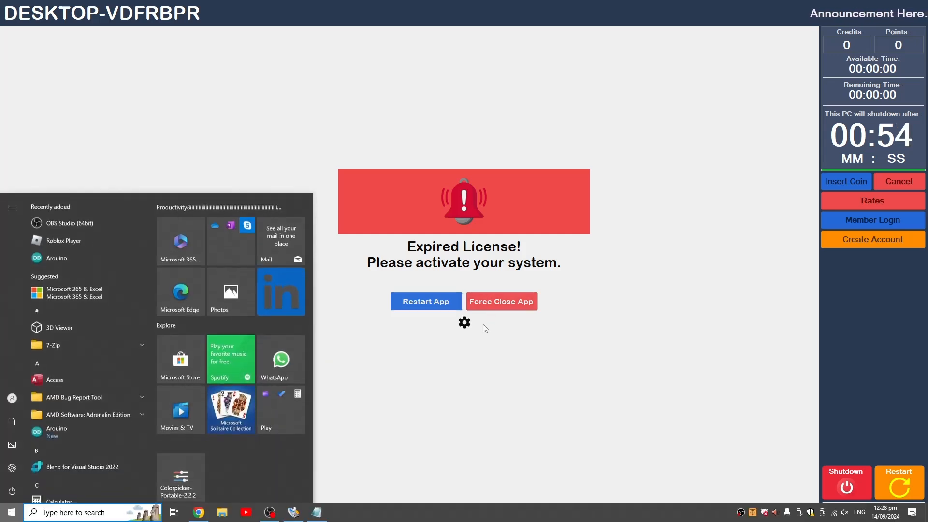
text(put)
key(Return)
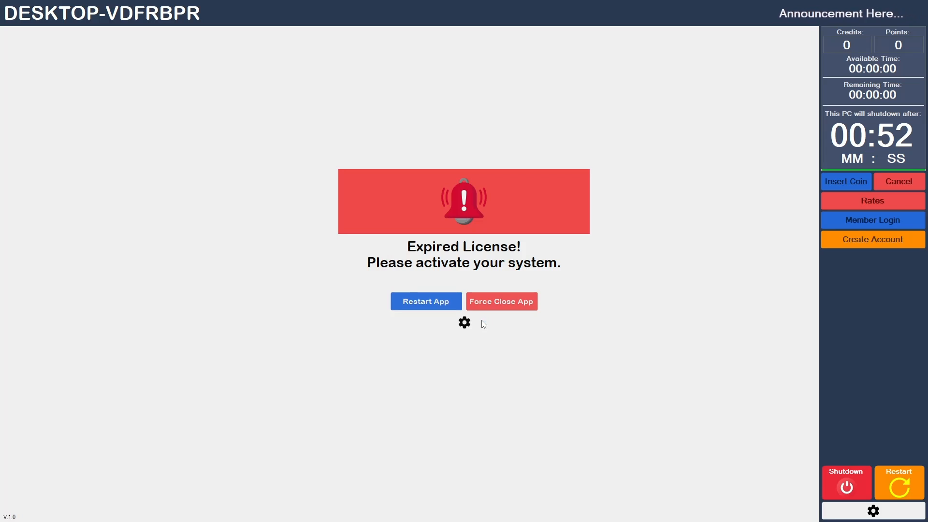
- Force close the FTECH client, entering the admin password to confirm
click(490, 306)
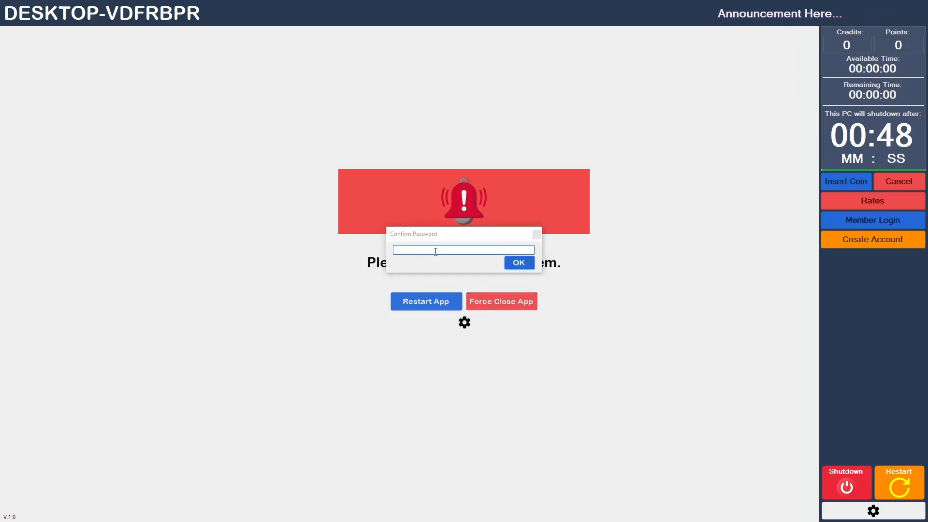
key(alt+Tab)
key(alt+Tab)
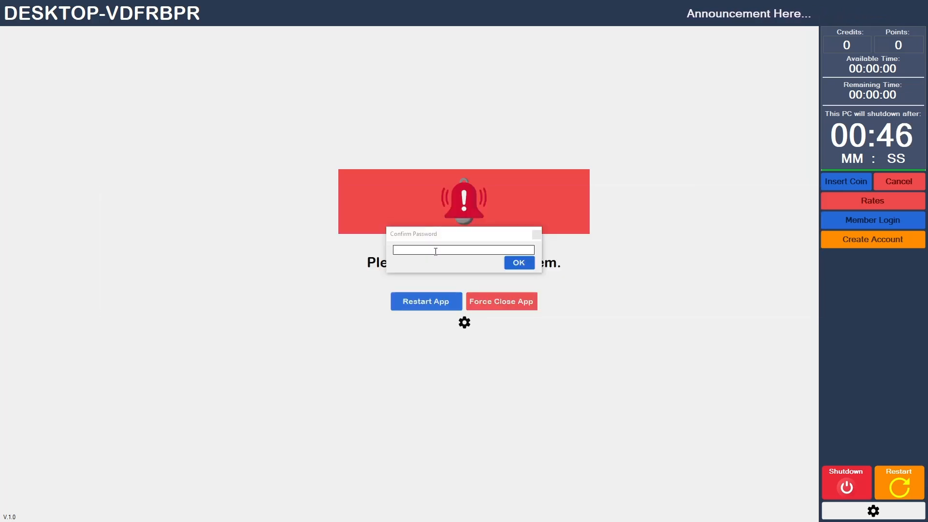
click(436, 251)
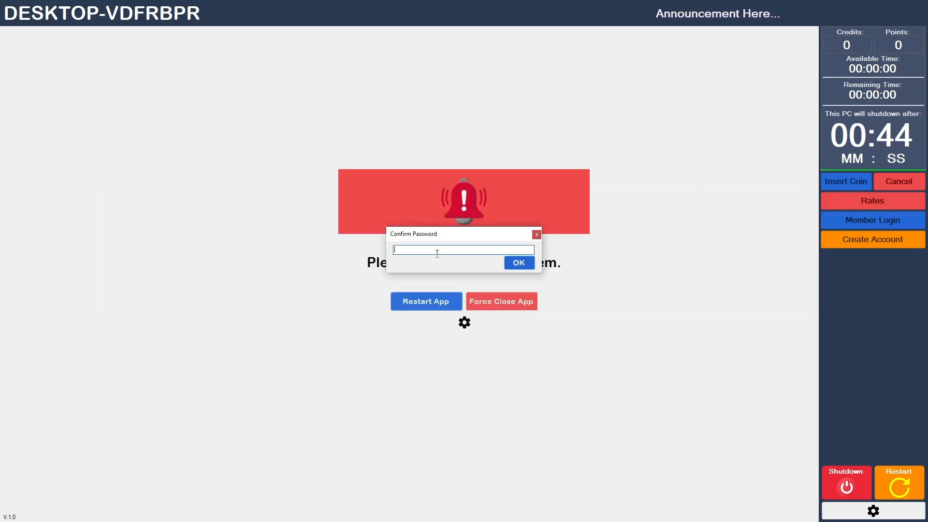
text(admin)
text(•••••)
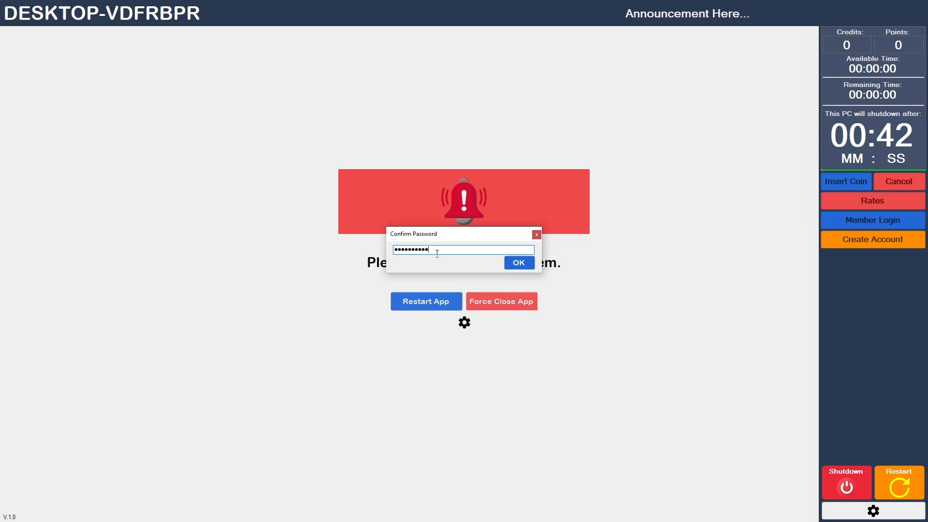
click(517, 263)
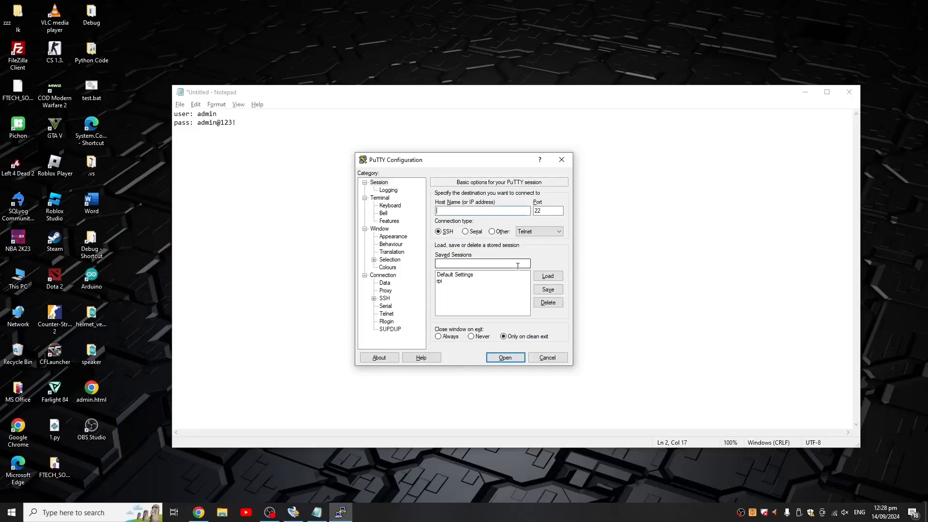
- Load the rpi saved session and try to open an SSH connection to 192,168,100,100
click(467, 282)
click(537, 277)
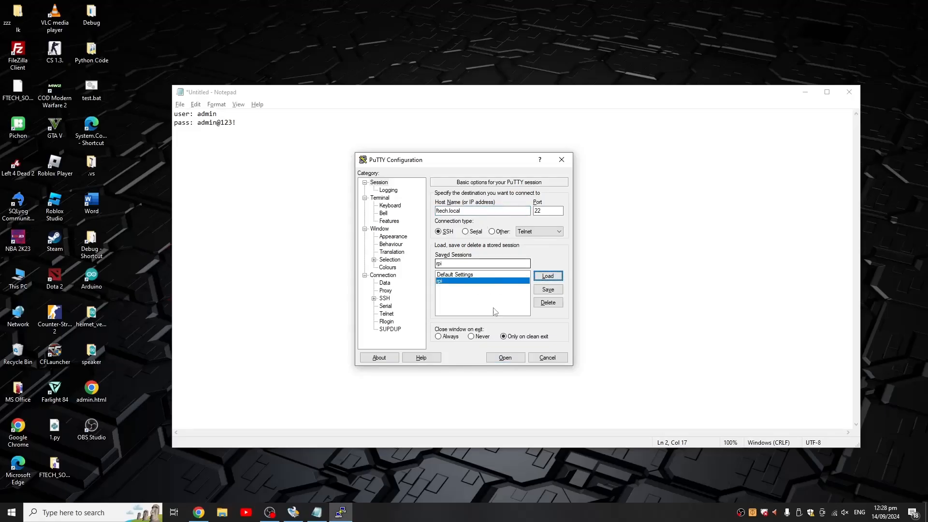
drag(489, 211, 342, 215)
text(102)
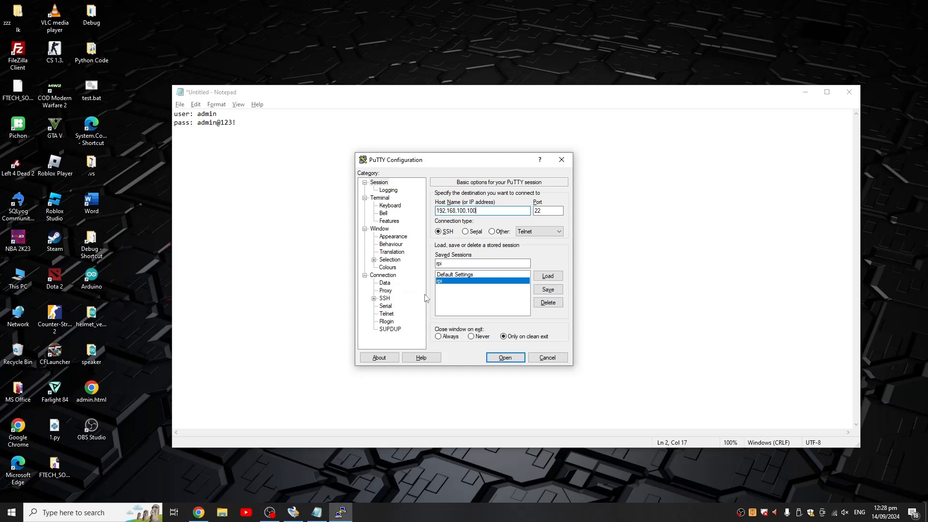
click(505, 357)
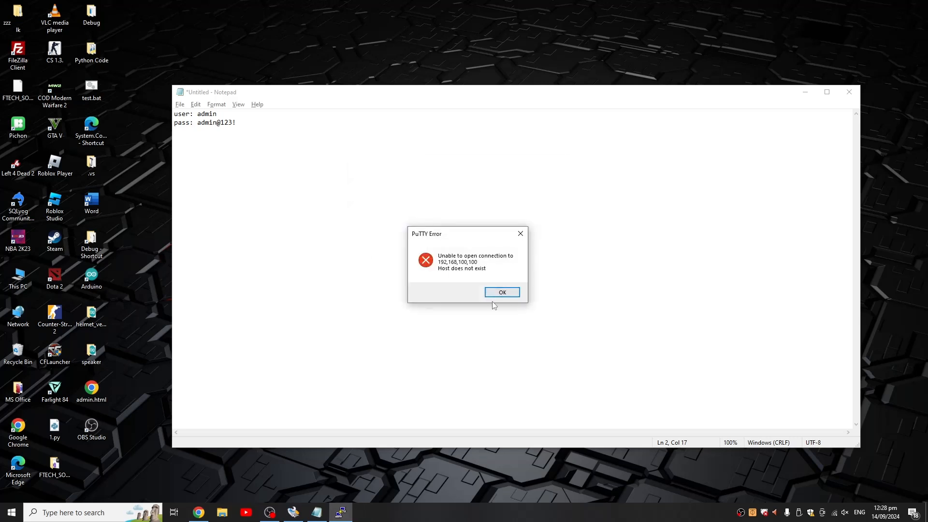
click(502, 293)
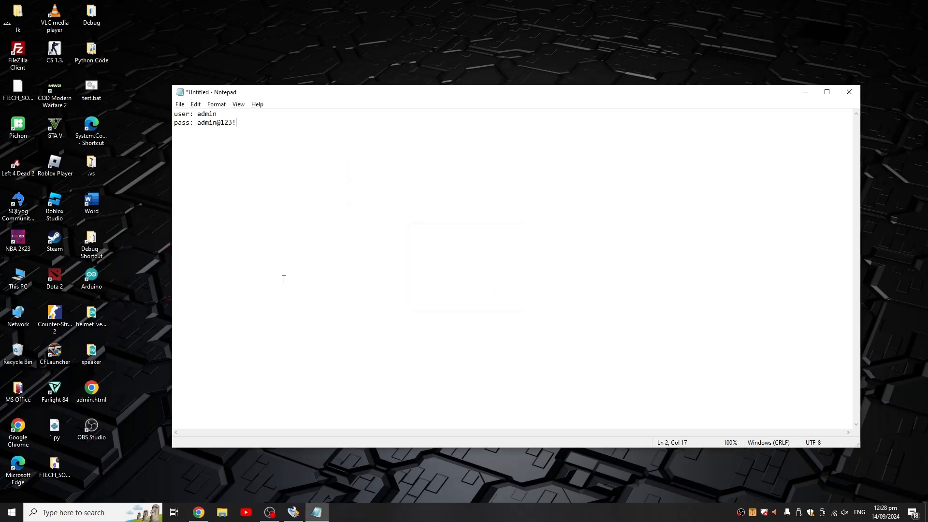
click(11, 513)
text(pttuy)
click(11, 514)
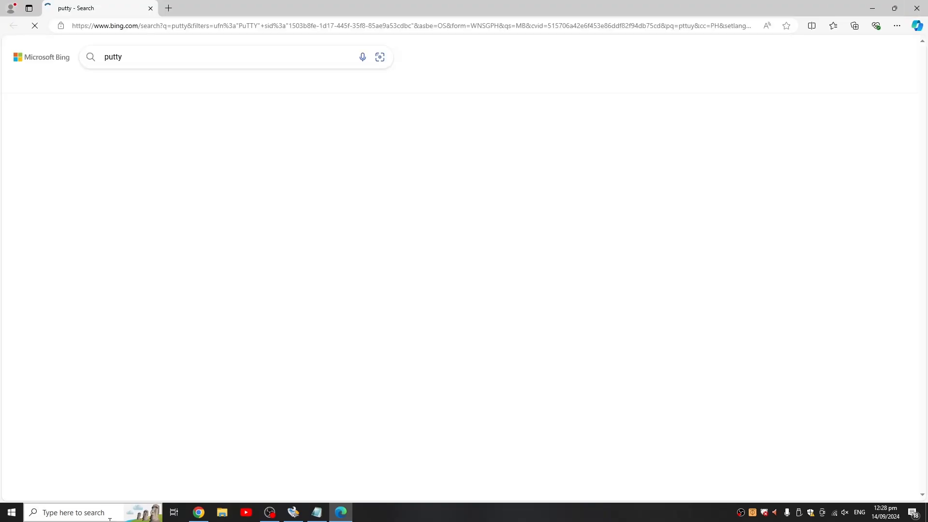
click(109, 514)
click(725, 137)
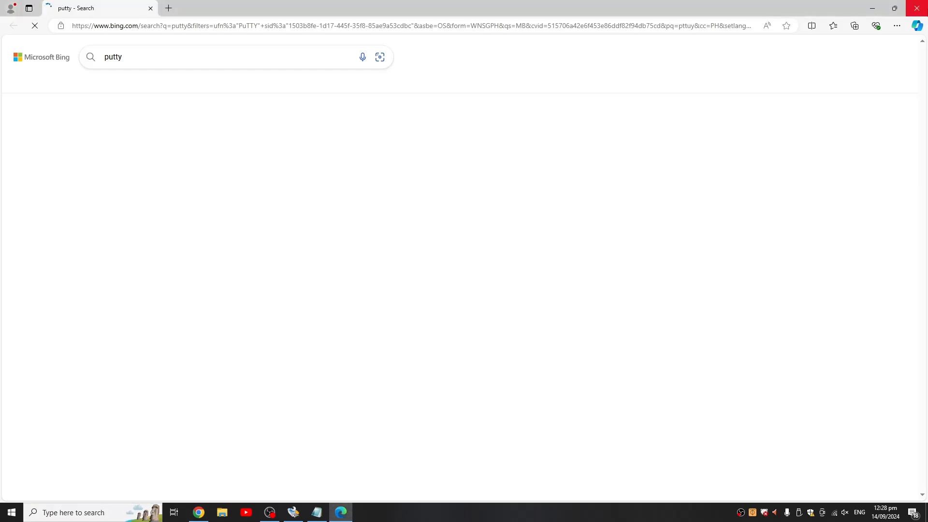
click(916, 8)
- Relaunch PuTTY, load the rpi saved session and open an SSH connection to host 192.168.100.100
key(super)
text(pttuy)
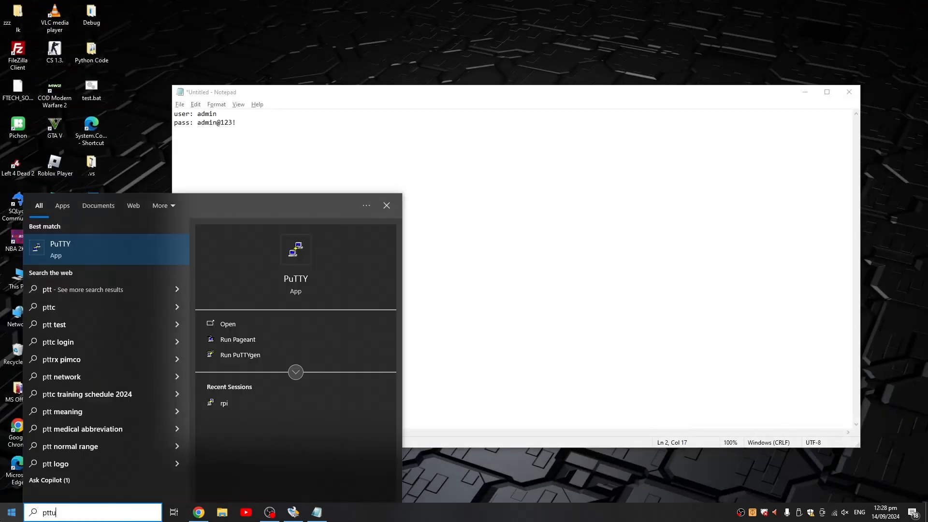
key(Return)
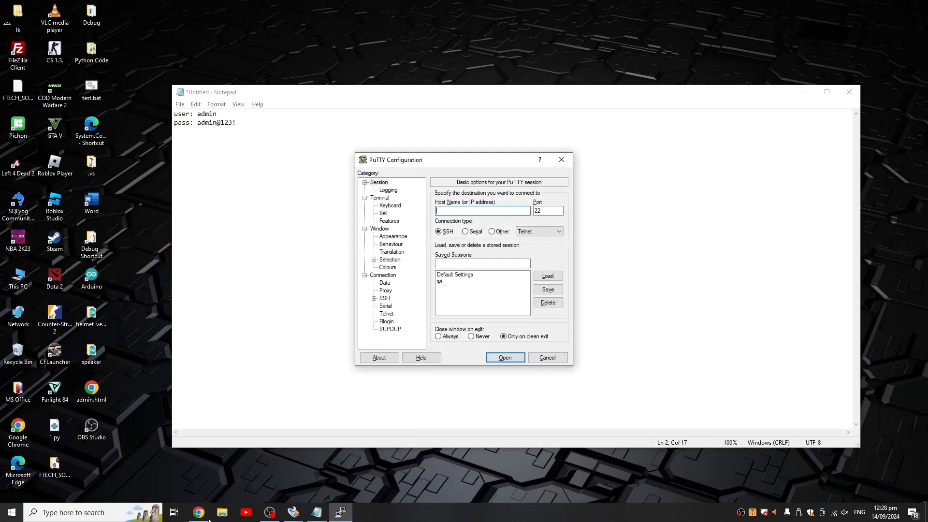
click(537, 279)
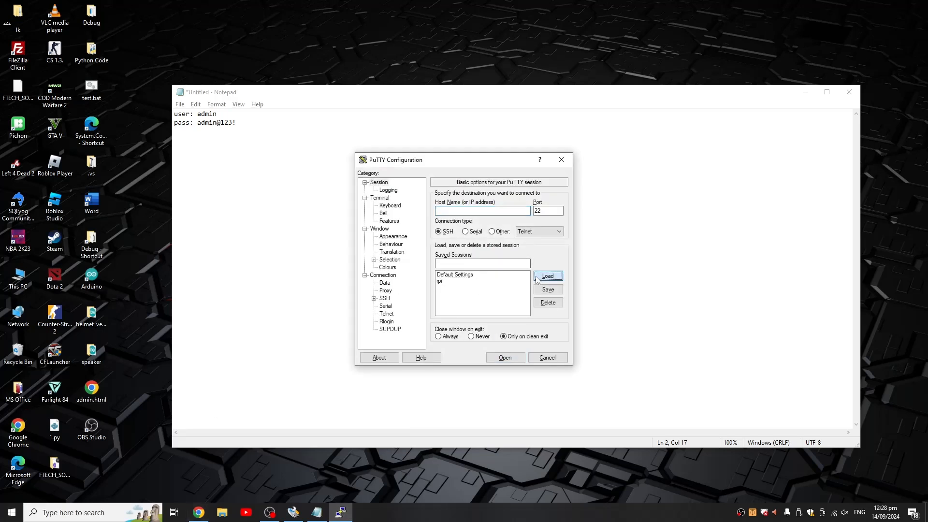
click(519, 282)
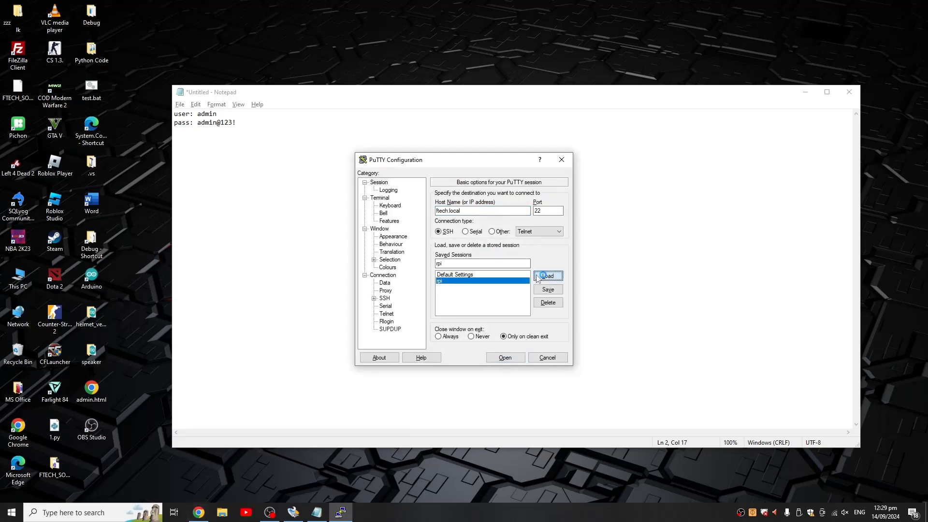
drag(475, 211, 383, 210)
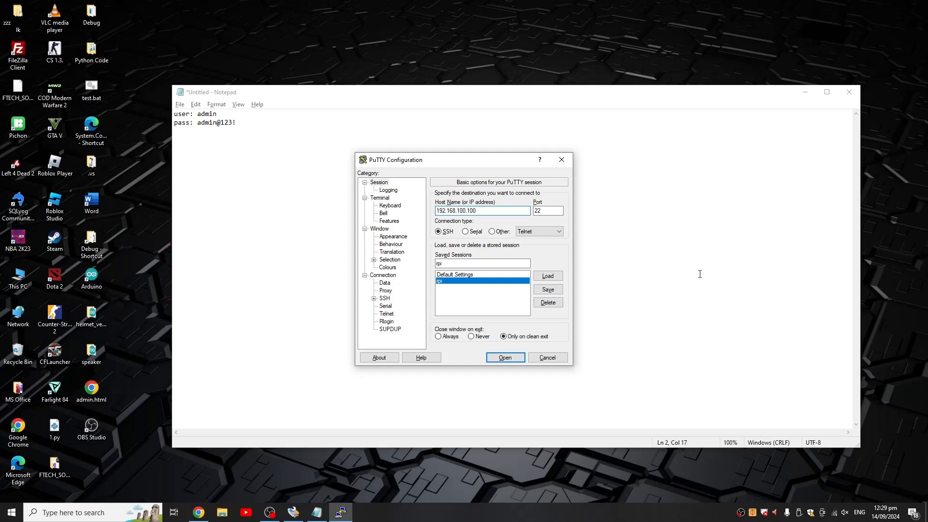
click(514, 360)
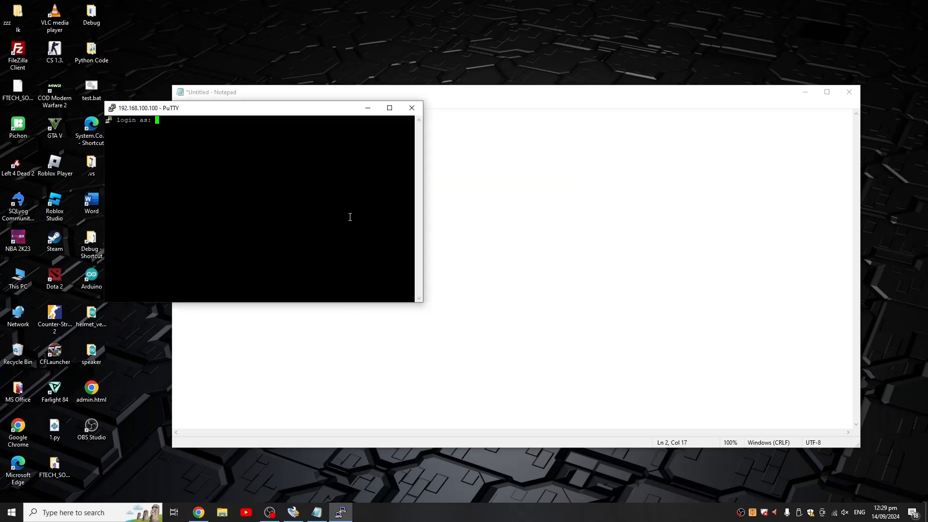
- Log in as root with the account password, run python3 /var/www/python/activate.py activate yes, and close the session
text(root)
key(Return)
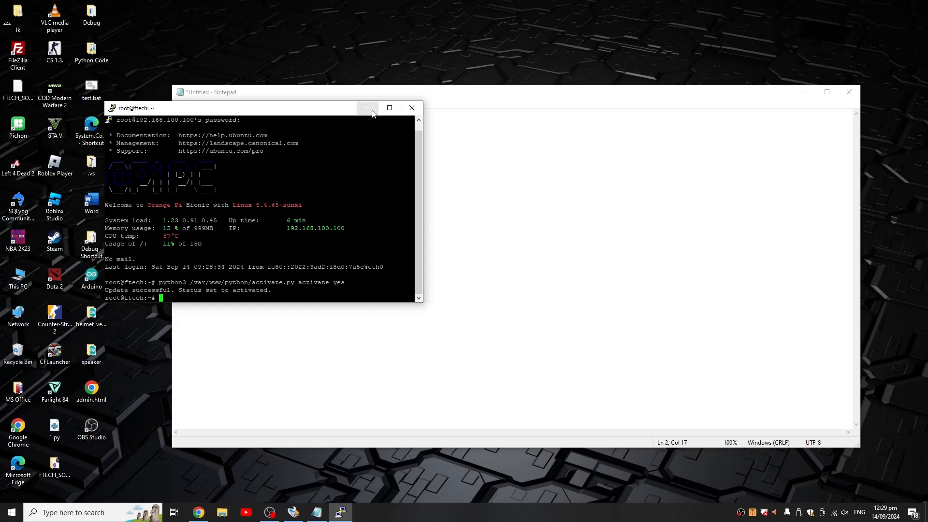
click(412, 107)
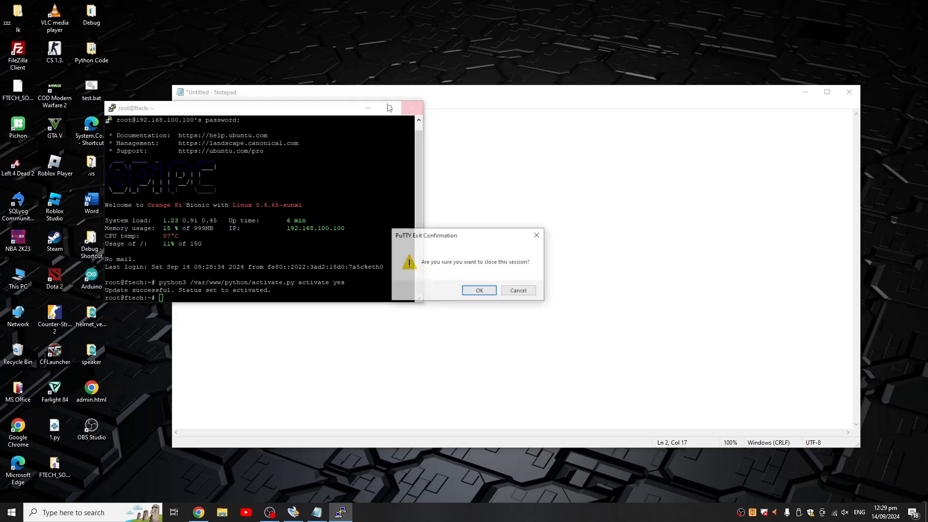
click(480, 290)
- Reopen the Startup folder and relaunch the FTECH client from its shortcut
click(222, 512)
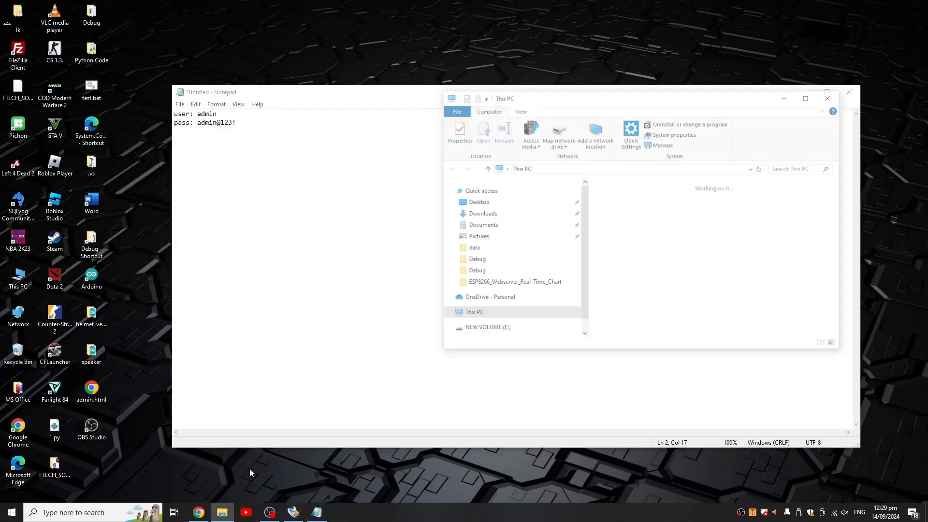
click(830, 99)
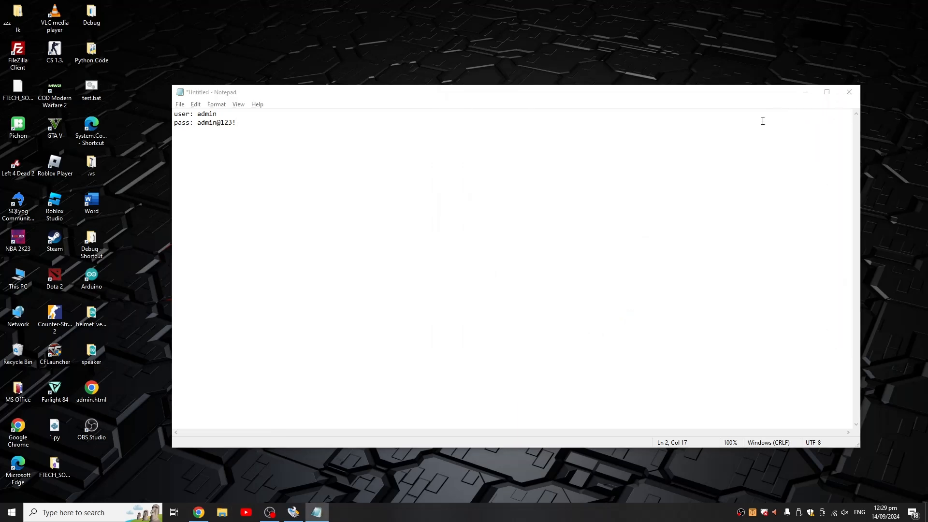
key(super+r)
click(82, 482)
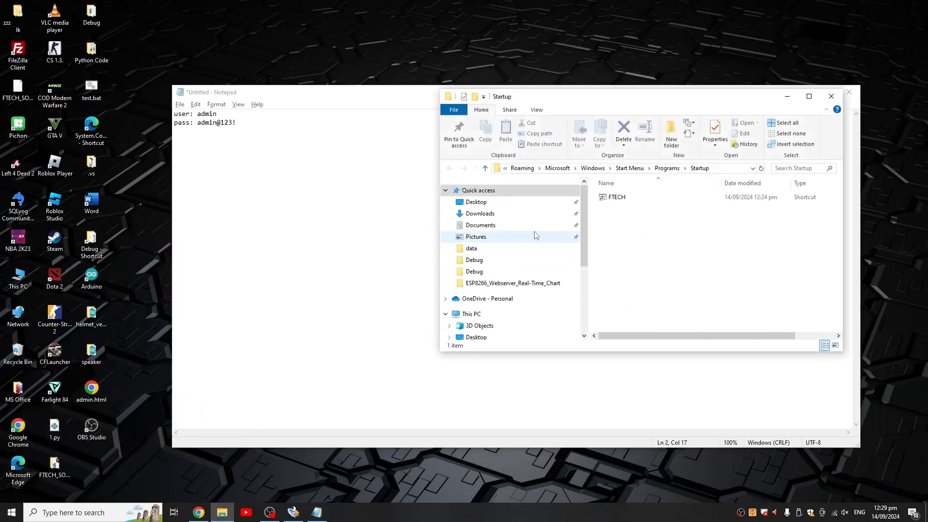
click(617, 198)
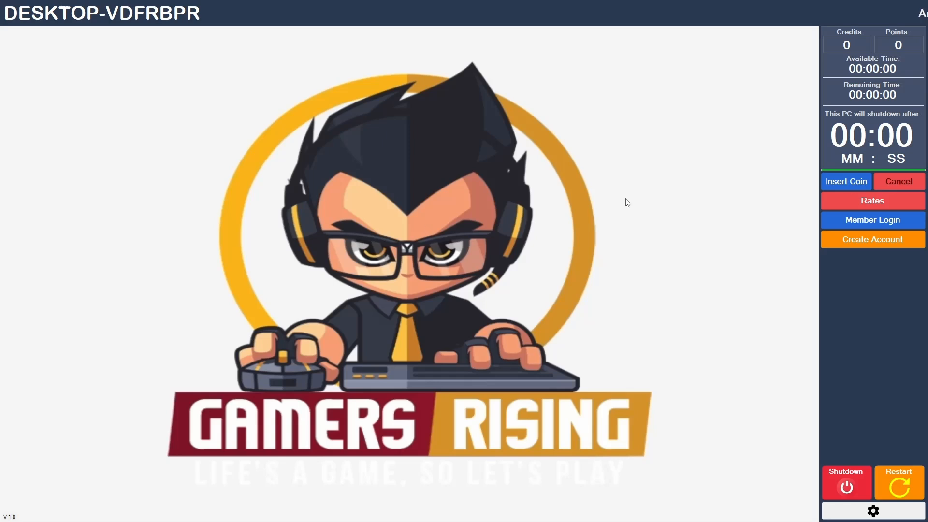
- Open the client settings with the admin password, examine the Server IP field, and close the settings
click(869, 507)
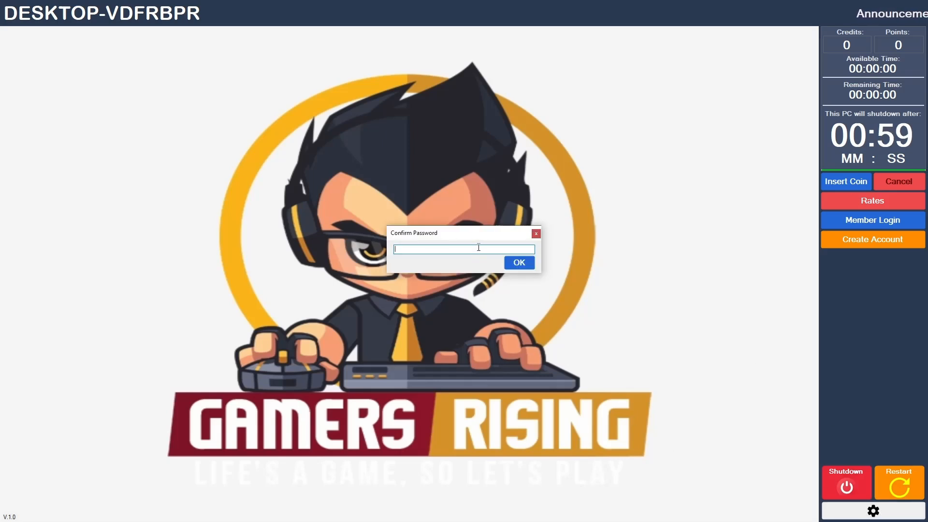
text(**********)
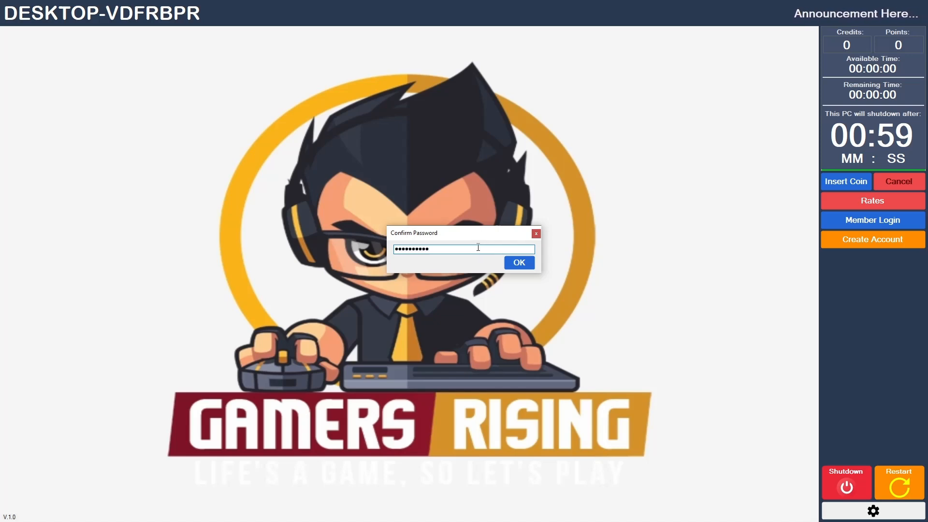
key(Return)
drag(342, 205, 410, 204)
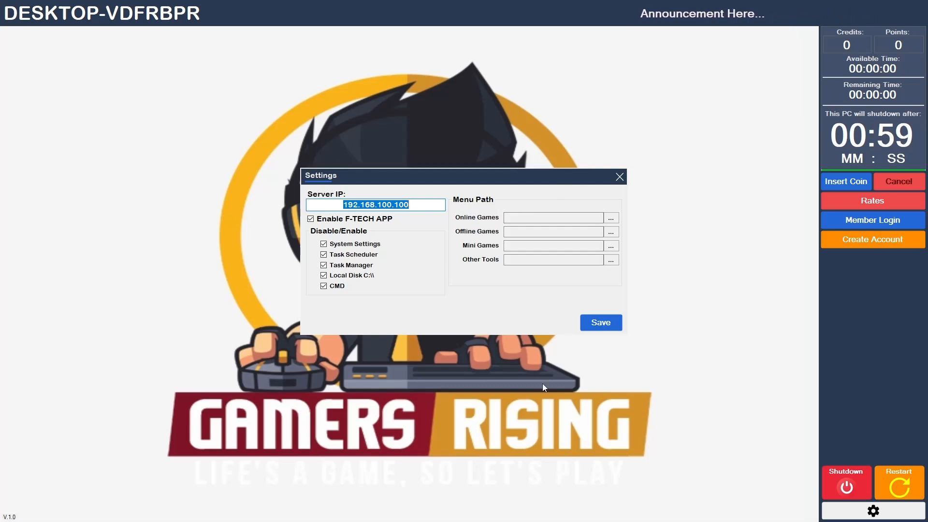
click(382, 205)
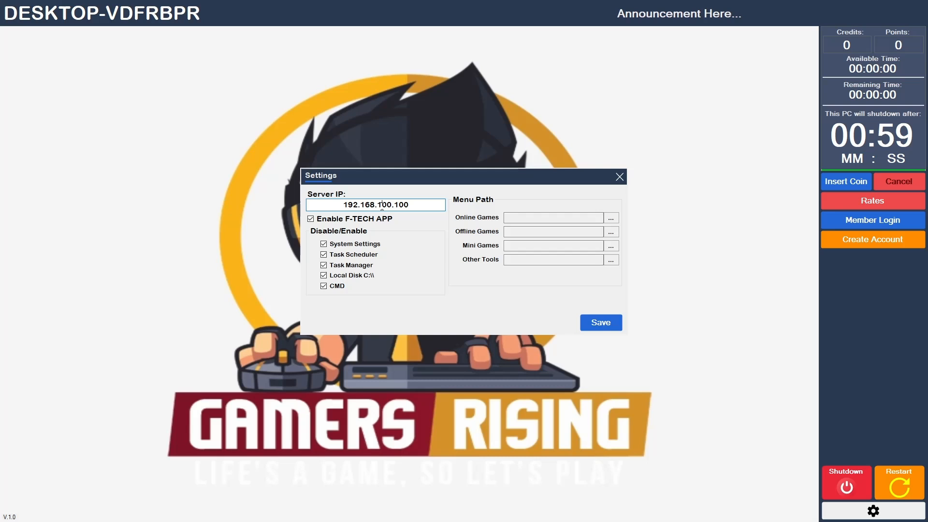
click(345, 204)
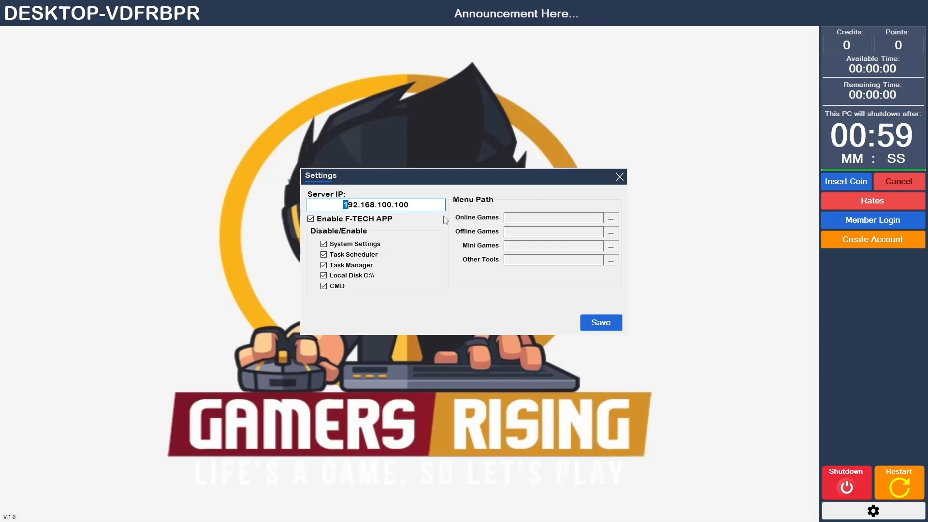
drag(433, 205, 357, 205)
click(619, 178)
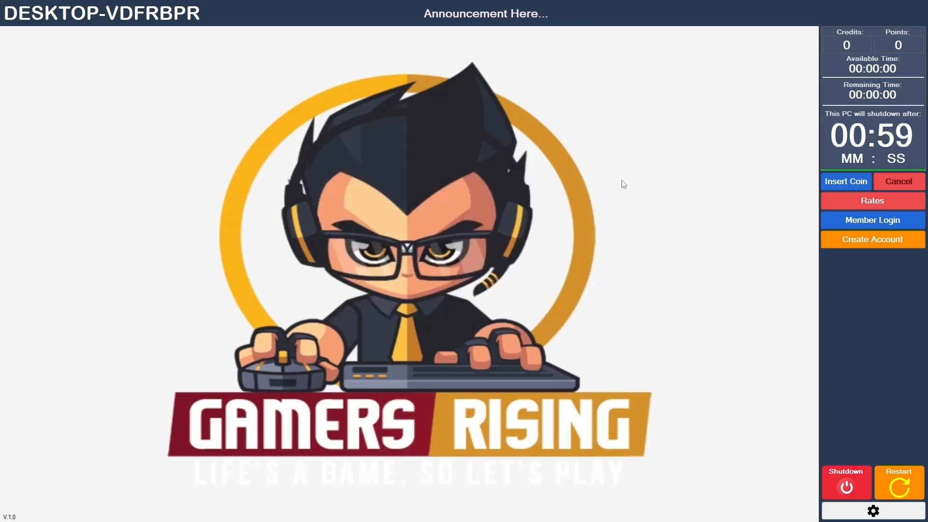
- Reopen the client settings with the admin password and select the whole Server IP address
click(873, 510)
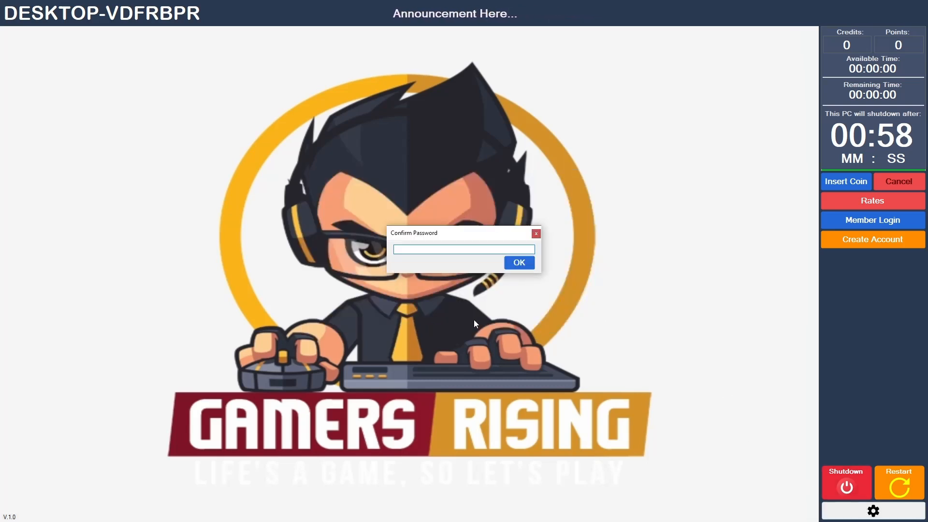
text(**********)
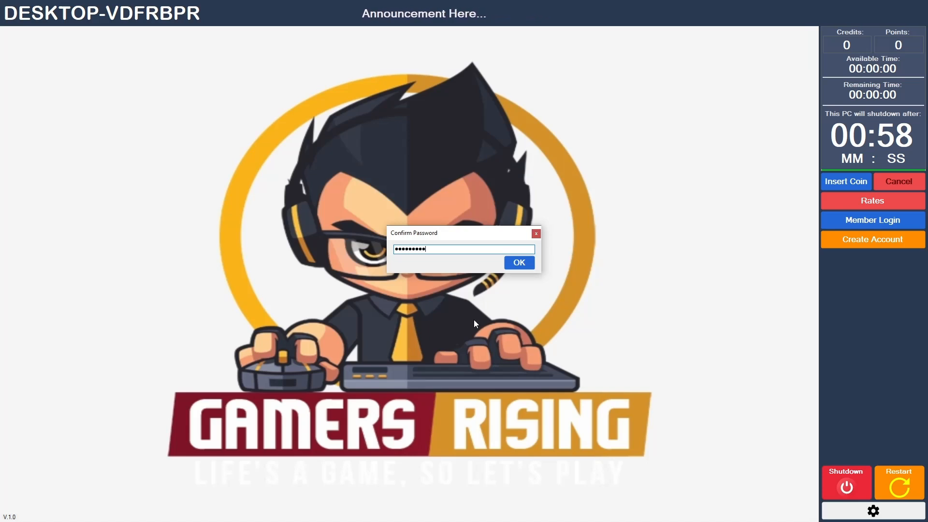
click(520, 263)
drag(344, 205, 422, 205)
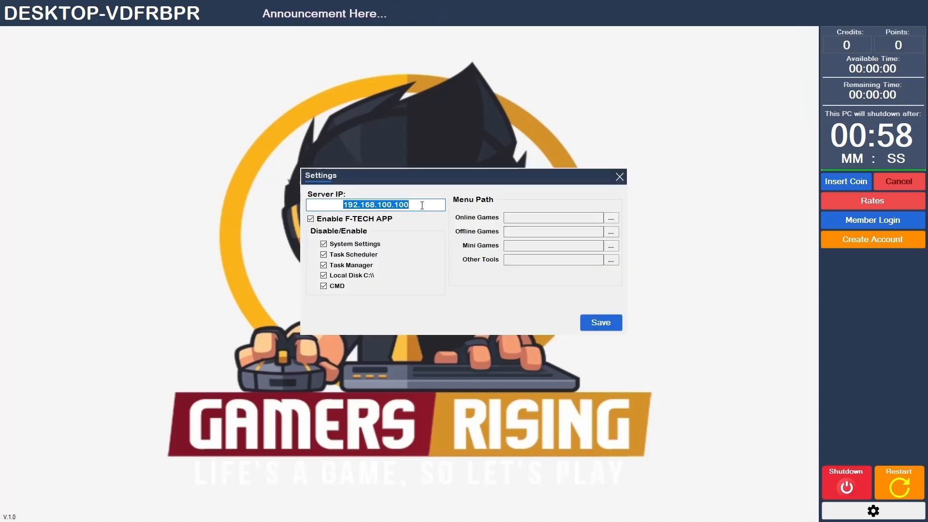
click(386, 204)
double_click(386, 205)
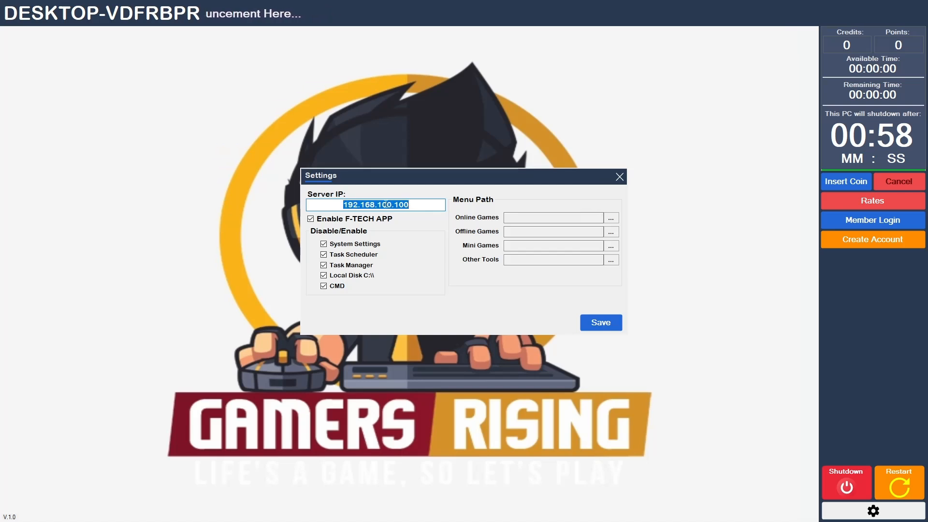
click(404, 204)
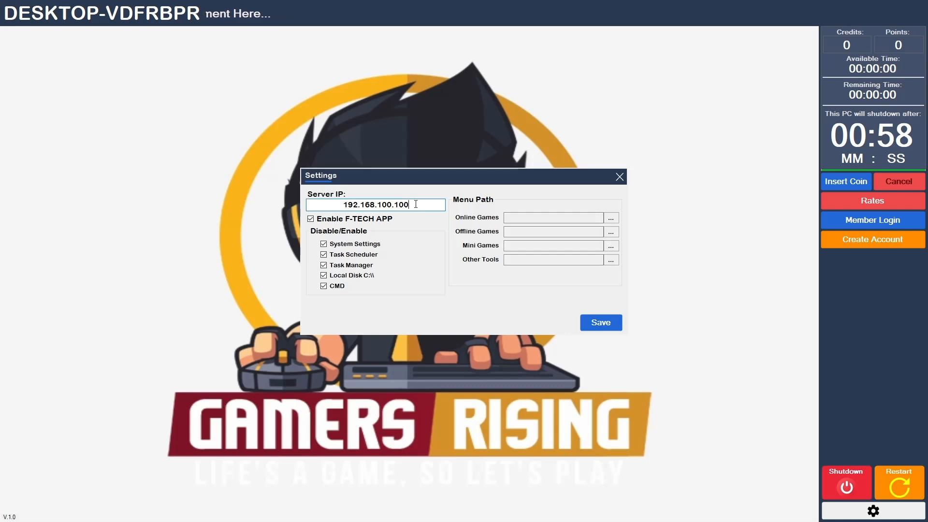
drag(415, 204, 345, 204)
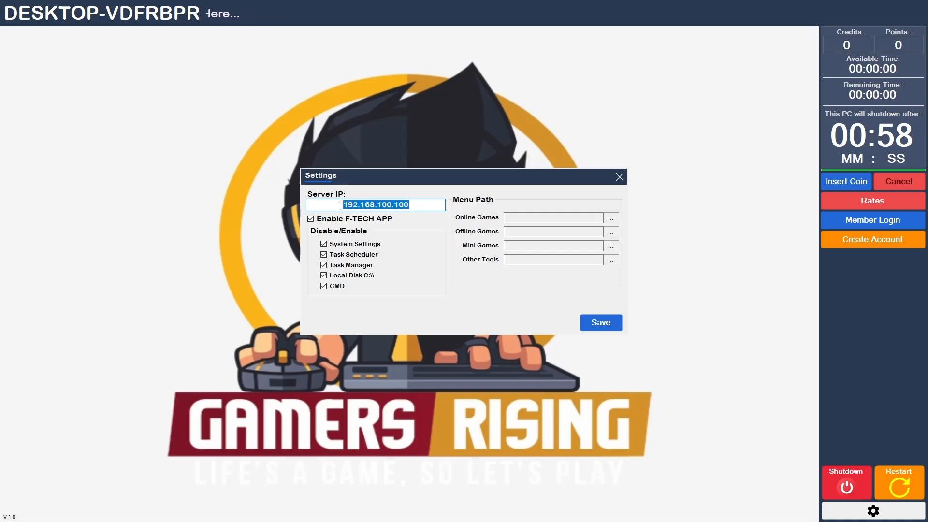
drag(409, 205, 340, 201)
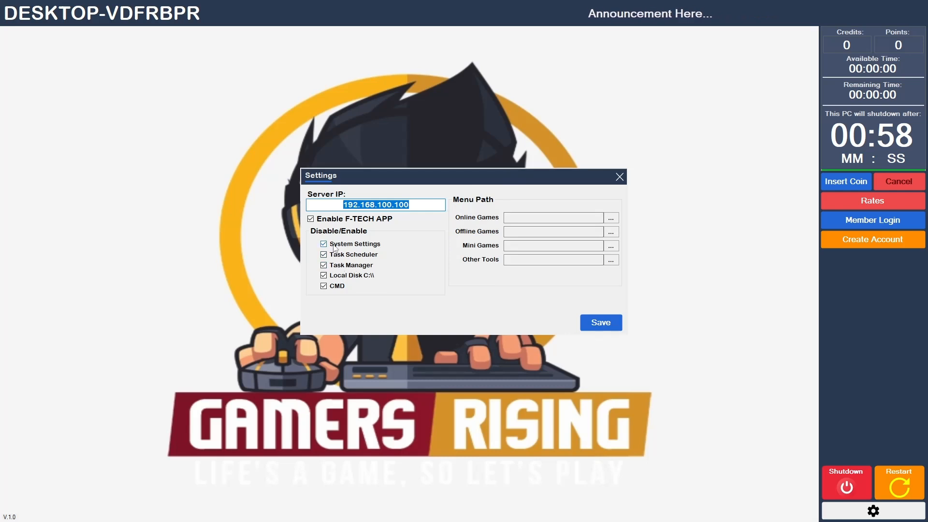
- Clear the Local Disk C:\\, Task Manager and Task Scheduler options under Disable/Enable, save the client settings, and close them
click(336, 275)
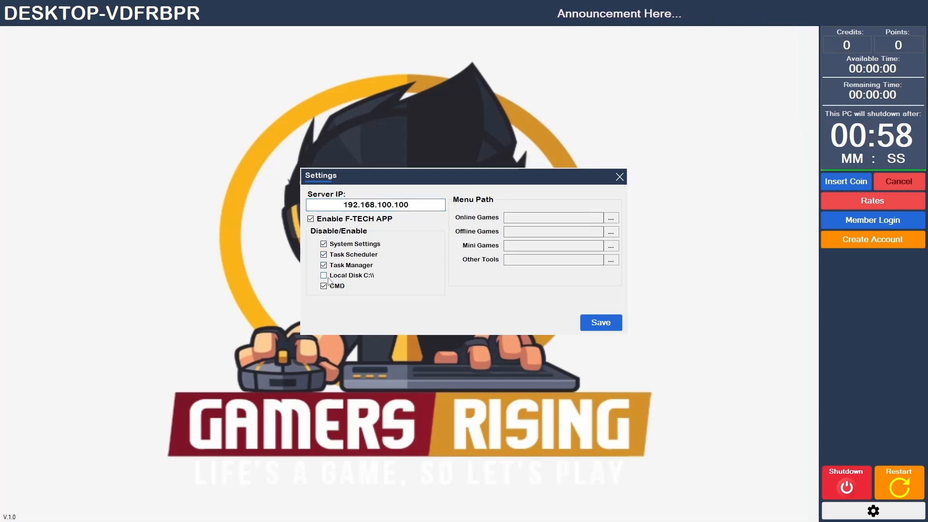
click(329, 266)
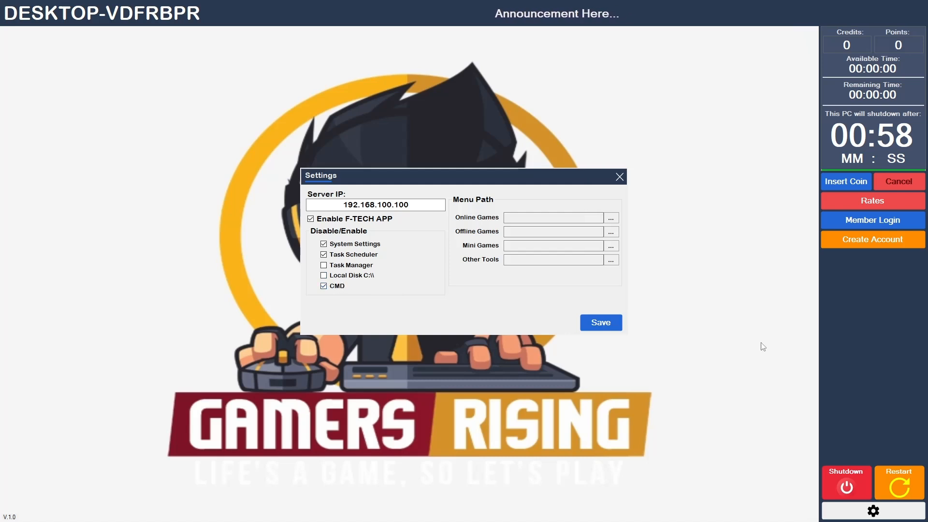
click(598, 321)
click(469, 286)
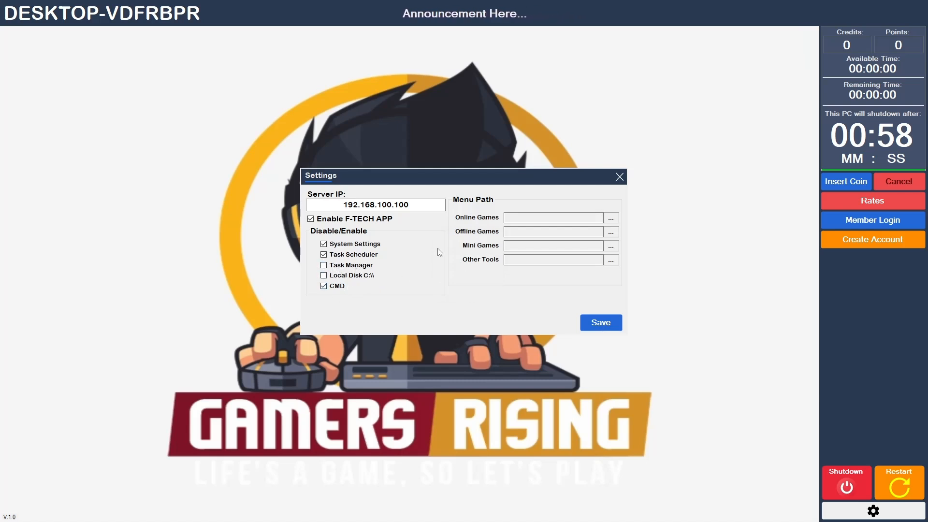
click(326, 255)
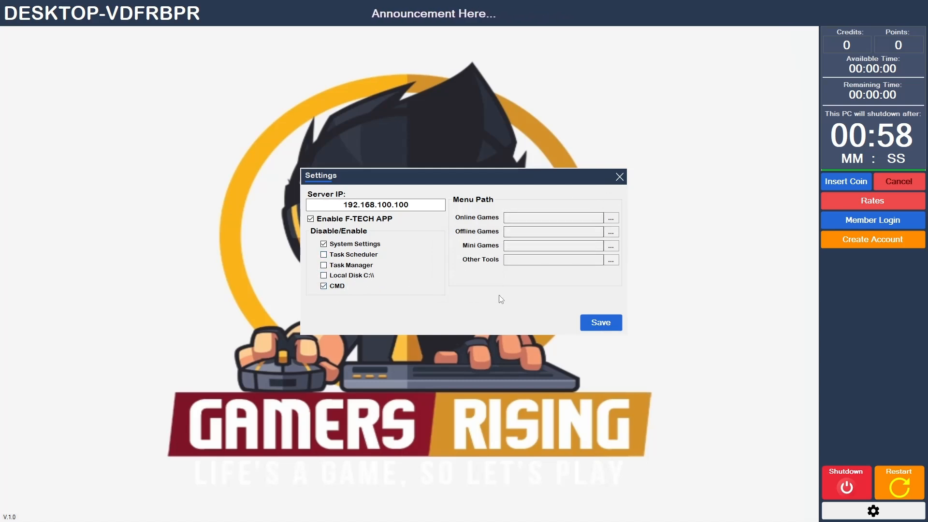
click(595, 321)
click(469, 286)
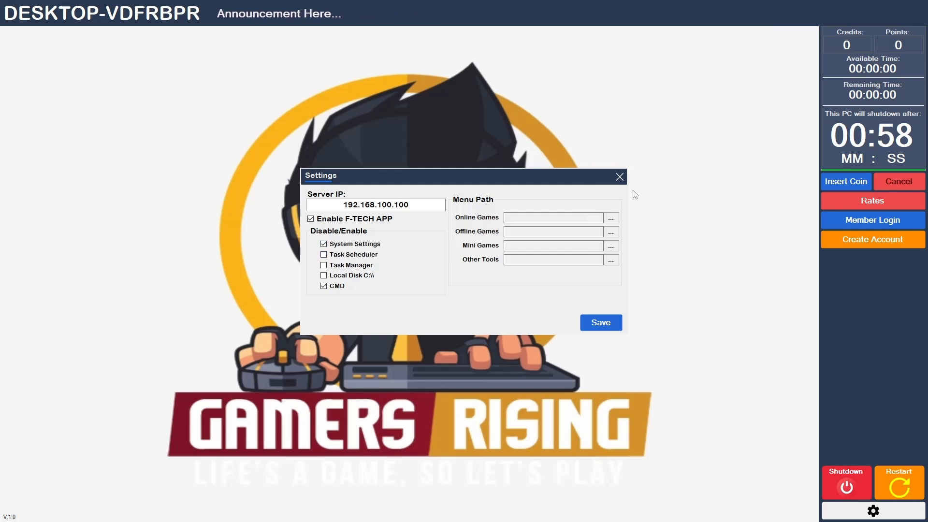
click(619, 177)
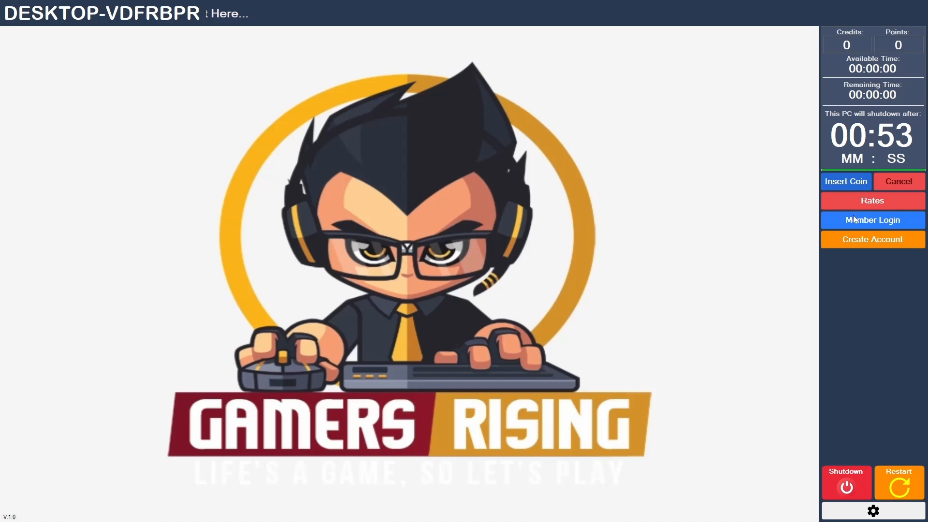
- Start a coin insertion, try switching to another window from the lock screen, and cancel a second coin insertion
click(856, 183)
key(alt+Tab)
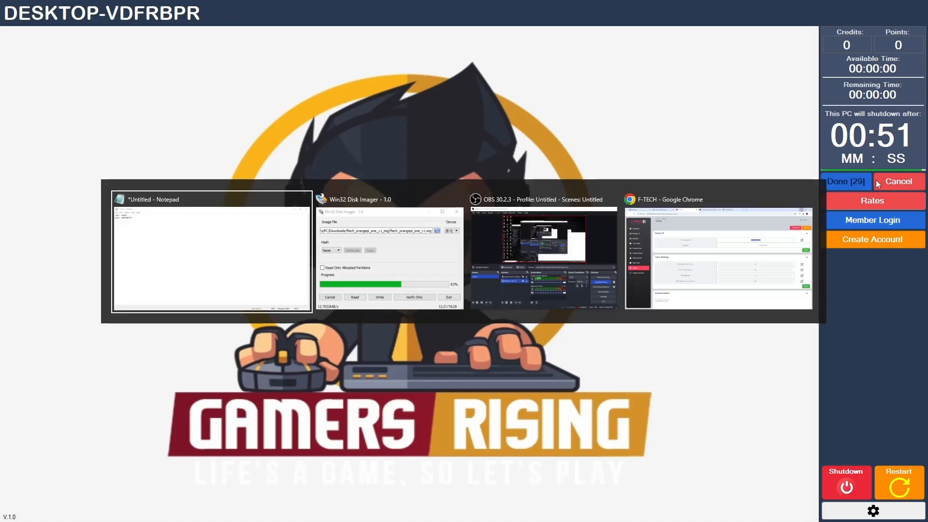
key(alt+Tab)
key(alt+Tab)
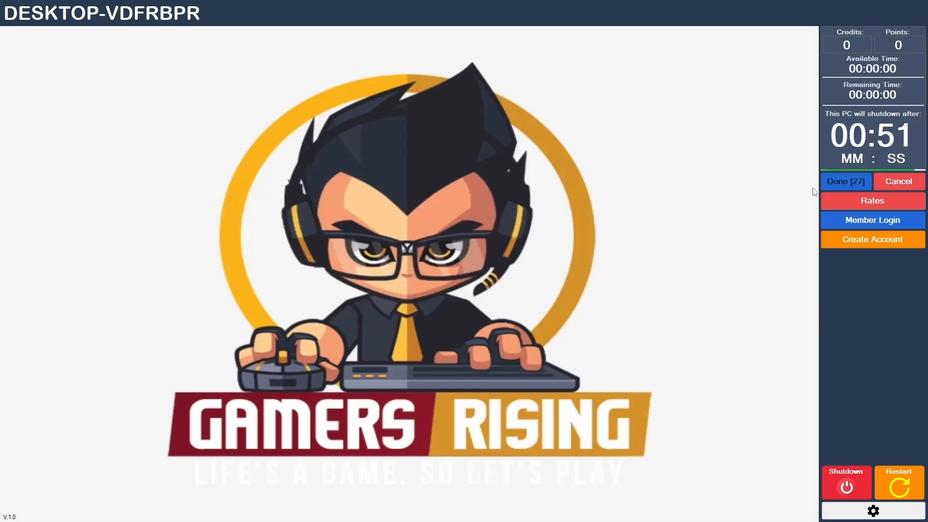
key(alt+Tab)
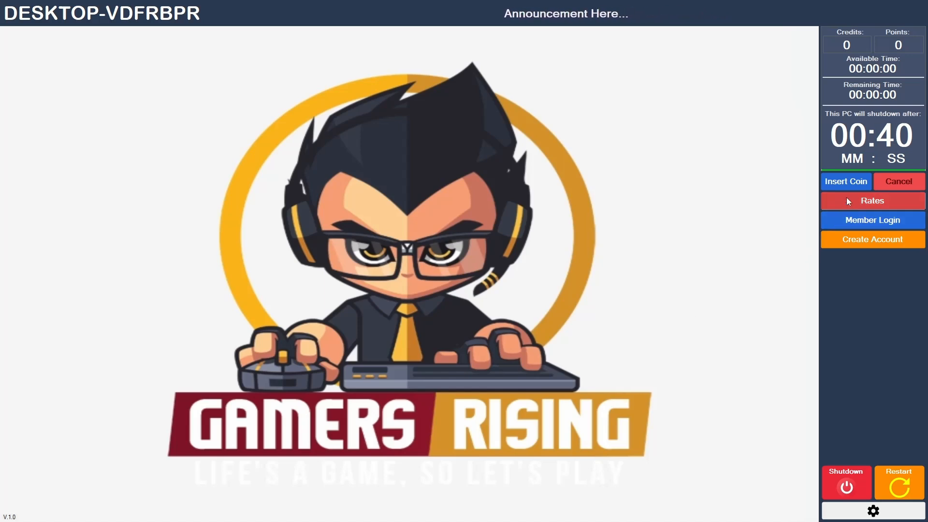
click(848, 185)
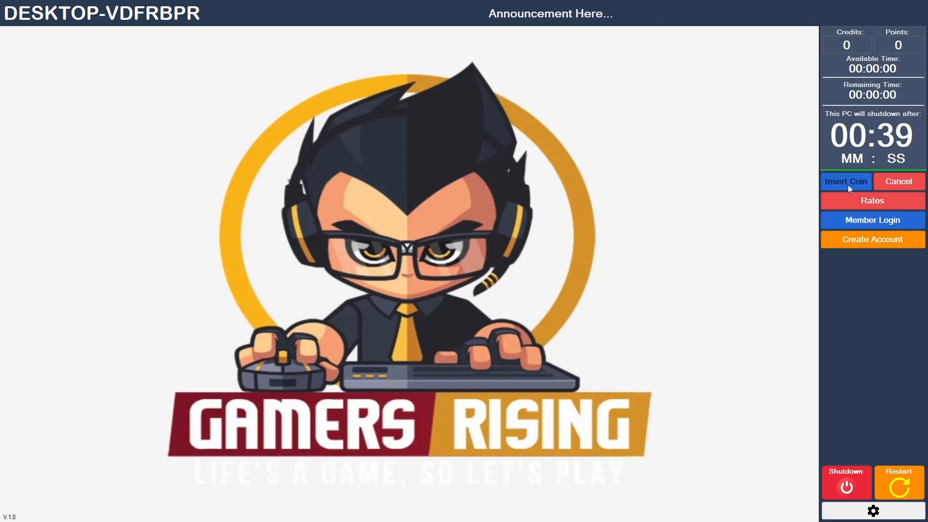
click(900, 182)
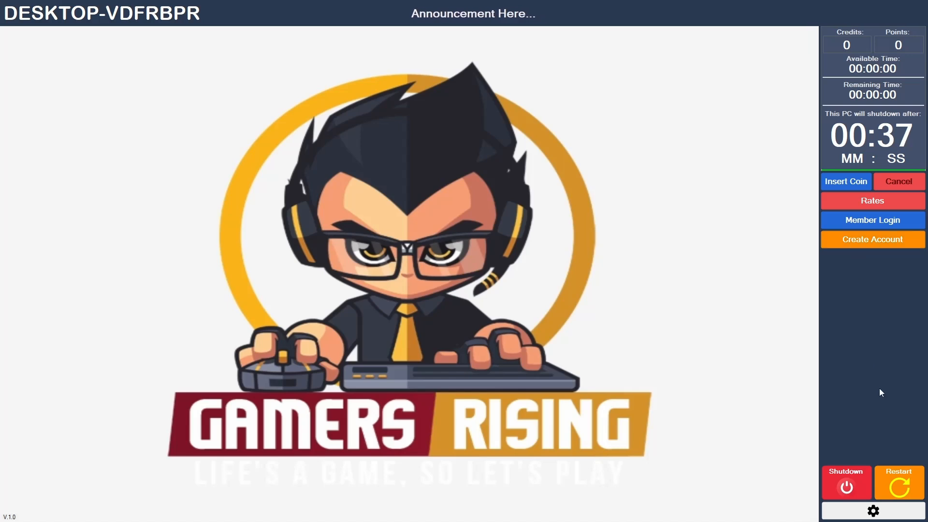
- Open the client settings with the admin password to review the saved options, and close them
click(888, 510)
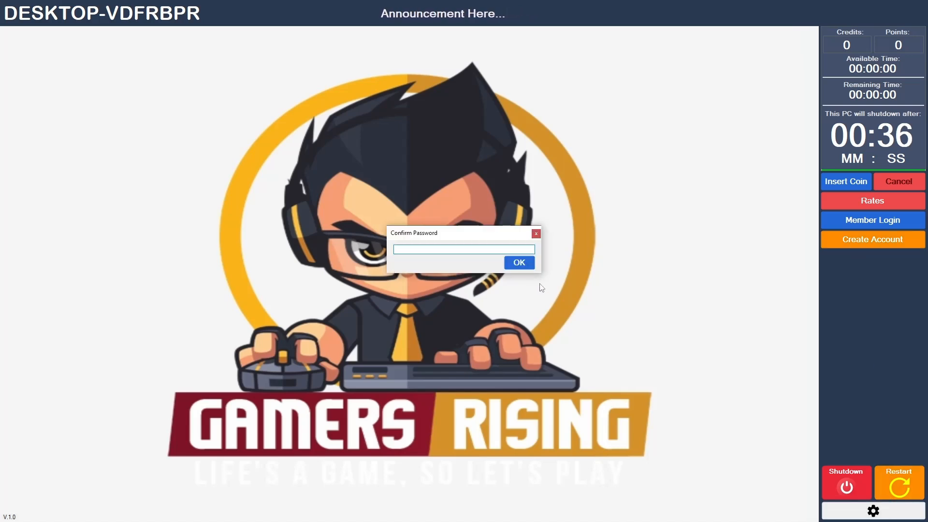
text(123456789)
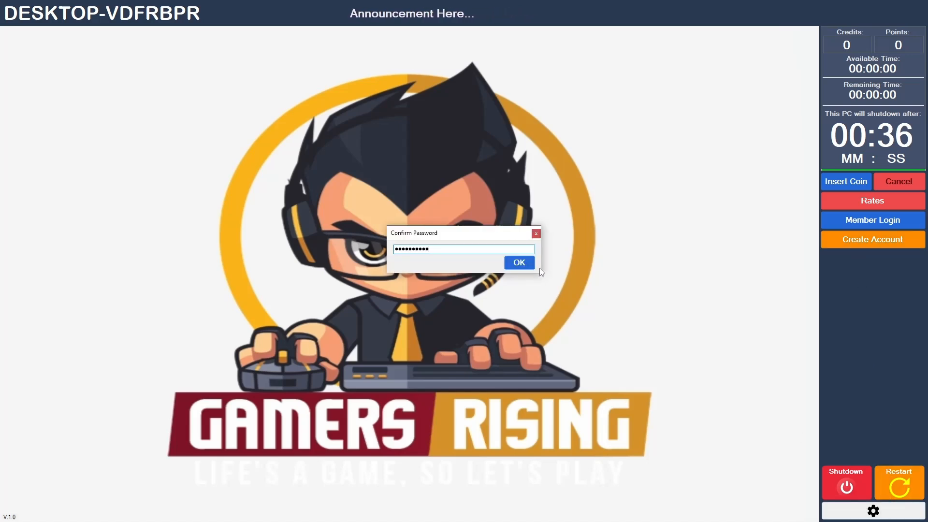
click(519, 268)
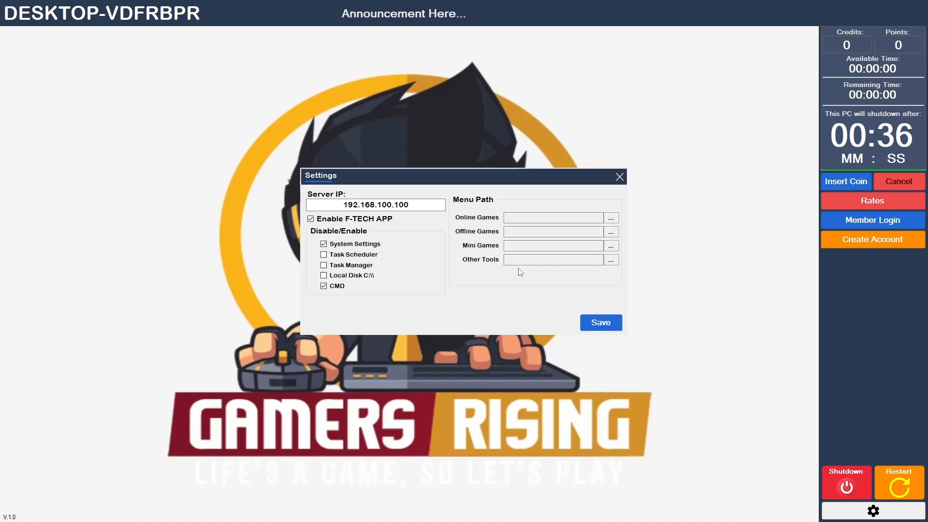
click(619, 177)
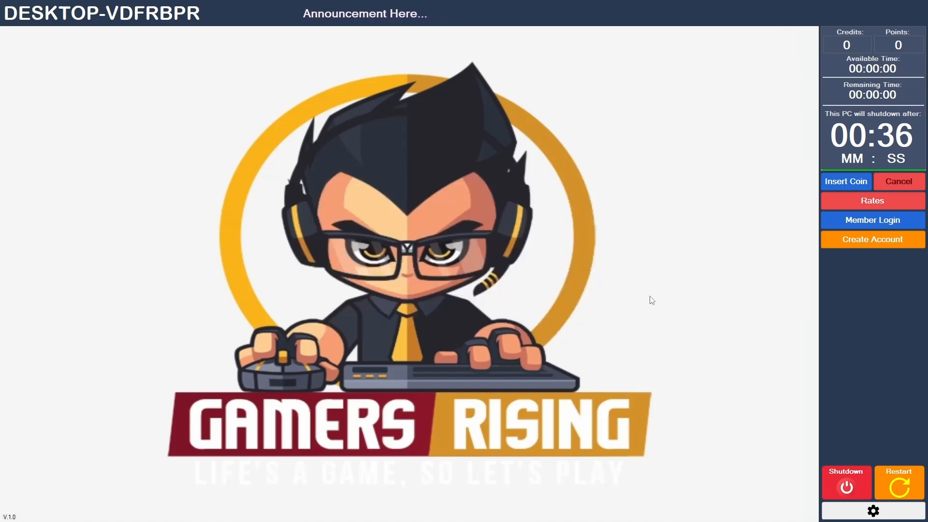
- Confirm the admin password for the client settings again and return to the Windows desktop
click(873, 510)
text(12345678)
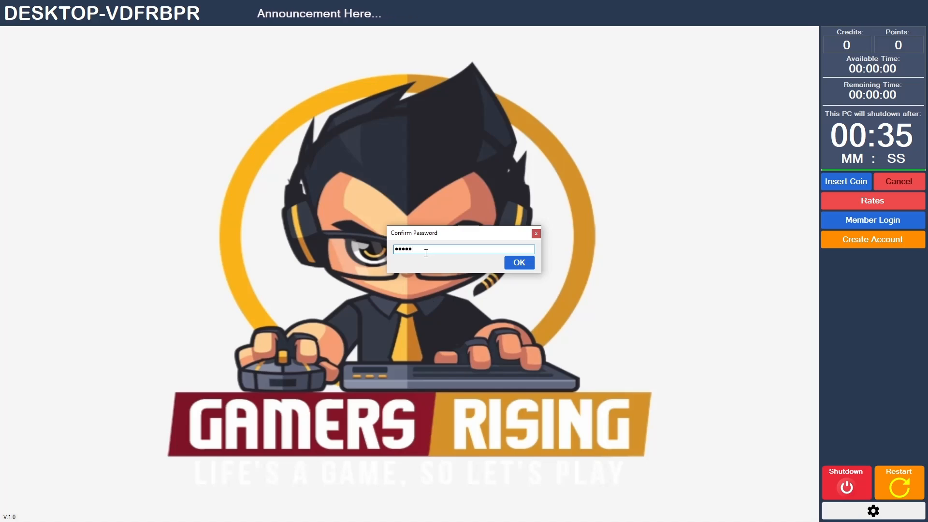
text(90)
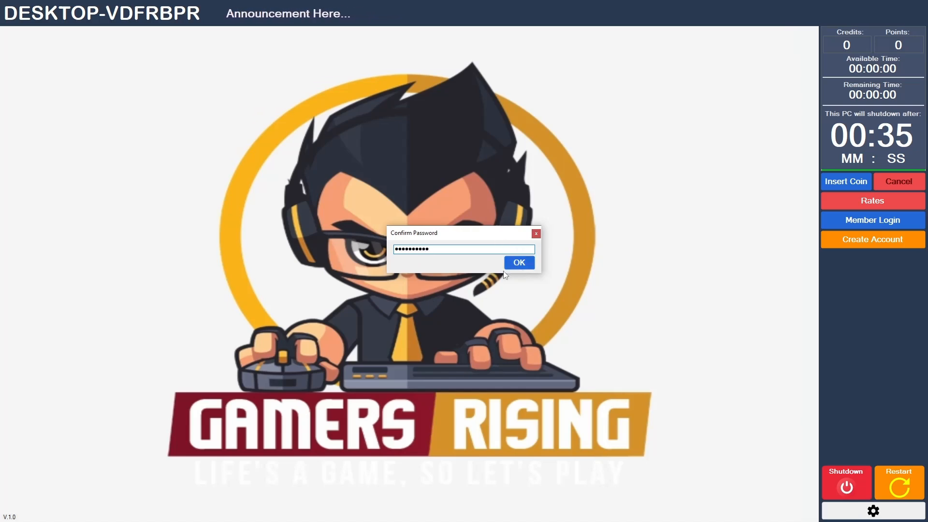
click(508, 262)
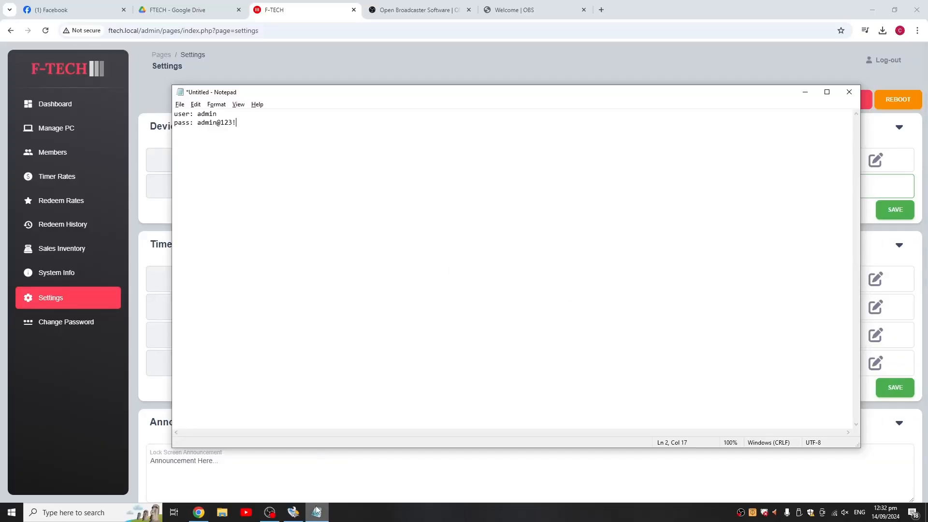
- Open a File Explorer window, switch to the Manage PC page in the F-TECH admin site, and examine the PC's remaining time
click(221, 512)
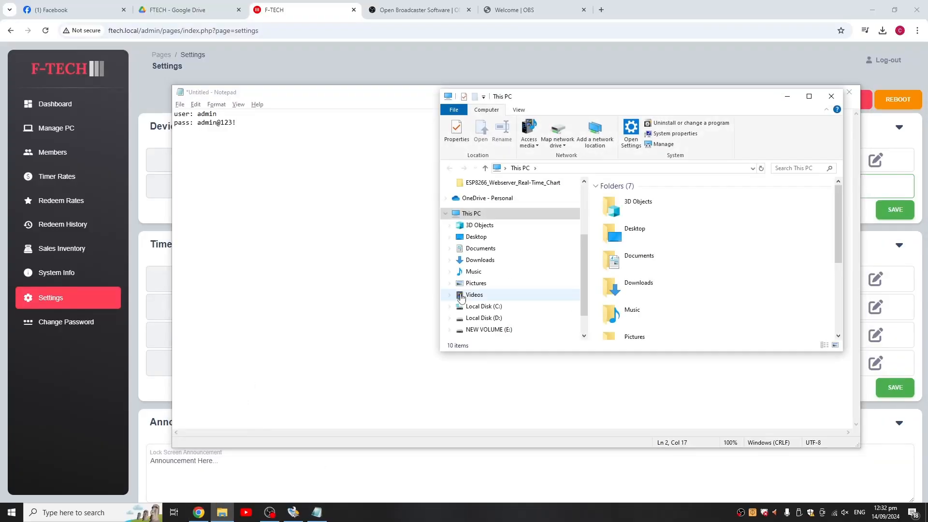
click(67, 128)
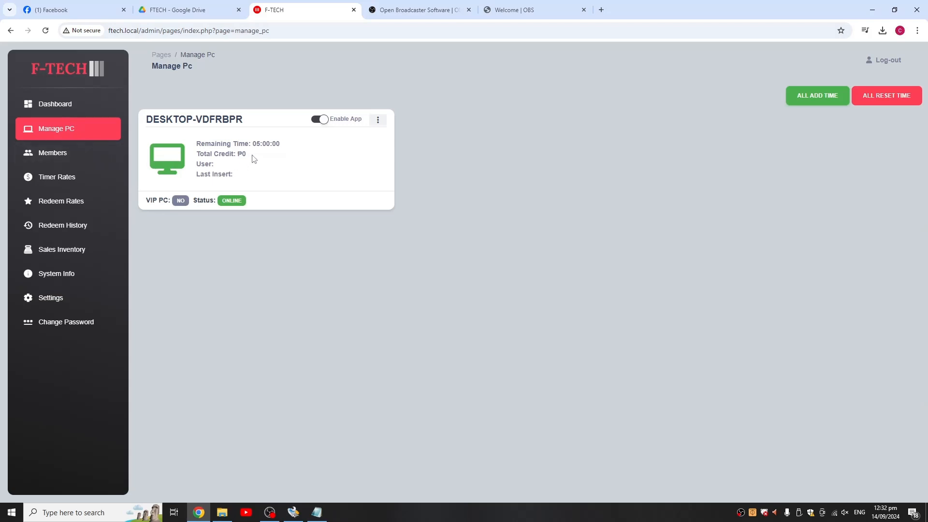
drag(277, 147, 248, 510)
- Relaunch the FTECH client from the shell:startup folder and start the PC's timed session from the lock screen
click(222, 512)
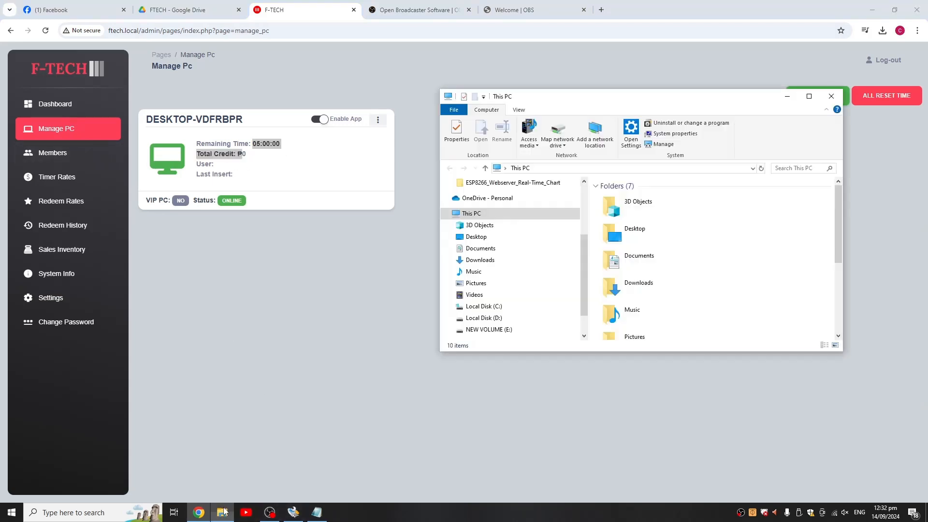
key(super+r)
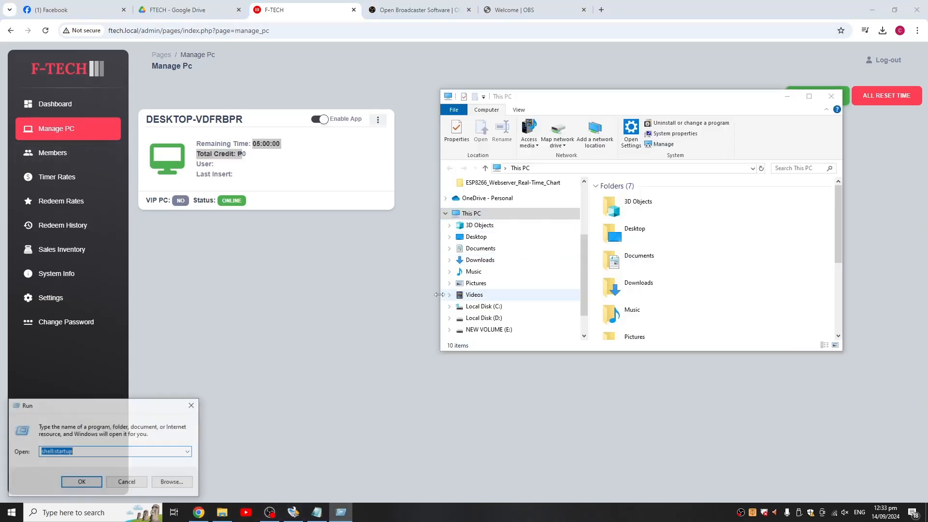
click(81, 481)
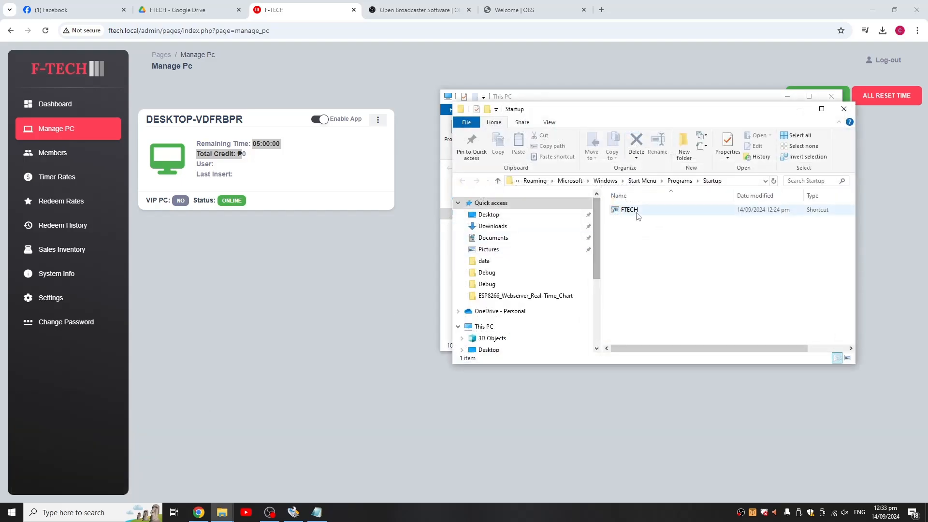
double_click(640, 213)
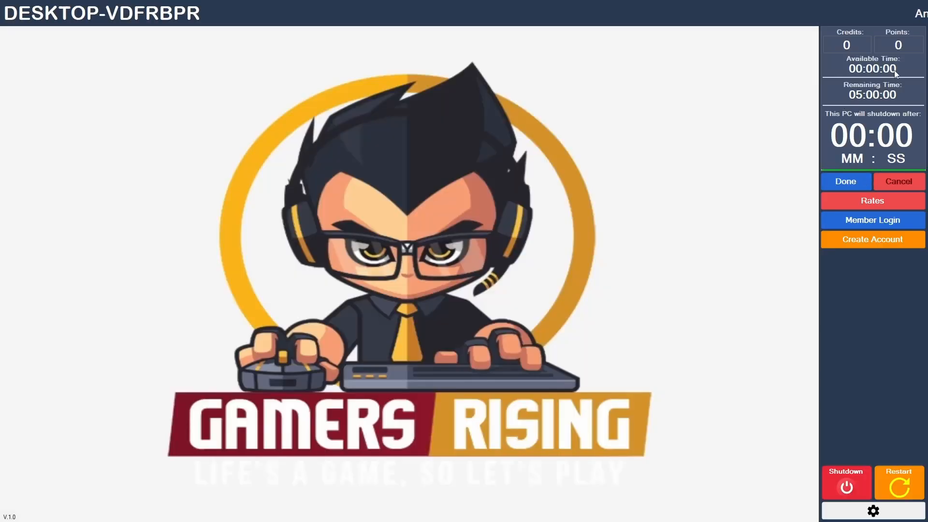
click(860, 181)
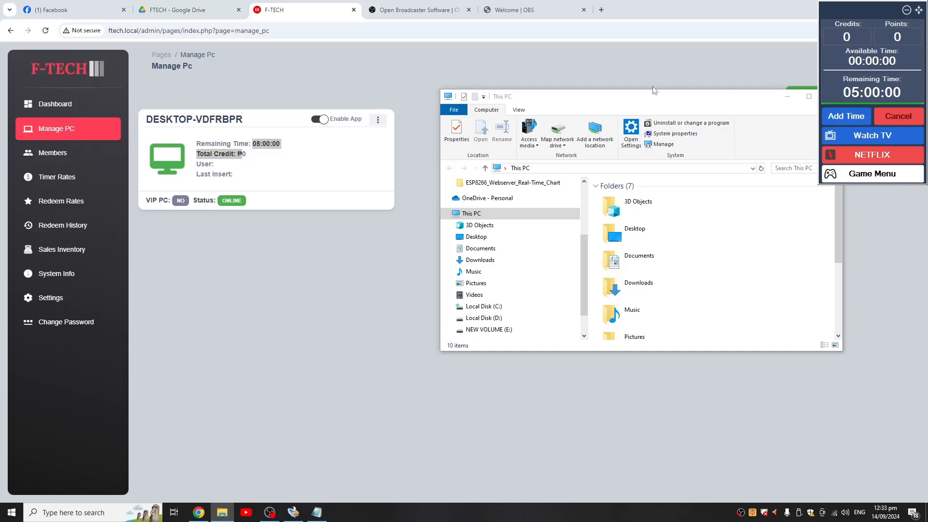
- Open Local Disk (C:) in File Explorer and look through its folders to check that drive access is allowed
drag(738, 104, 588, 113)
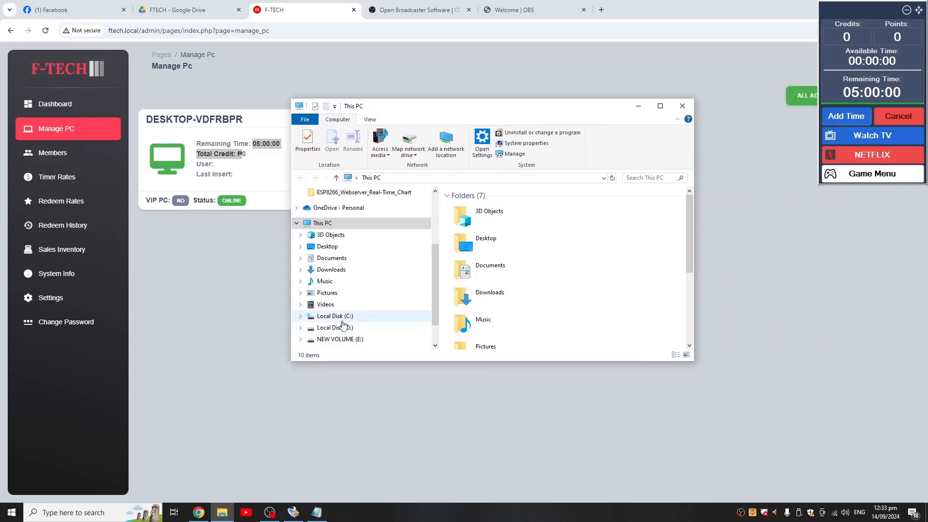
click(399, 317)
scroll(446, 309, down, 2)
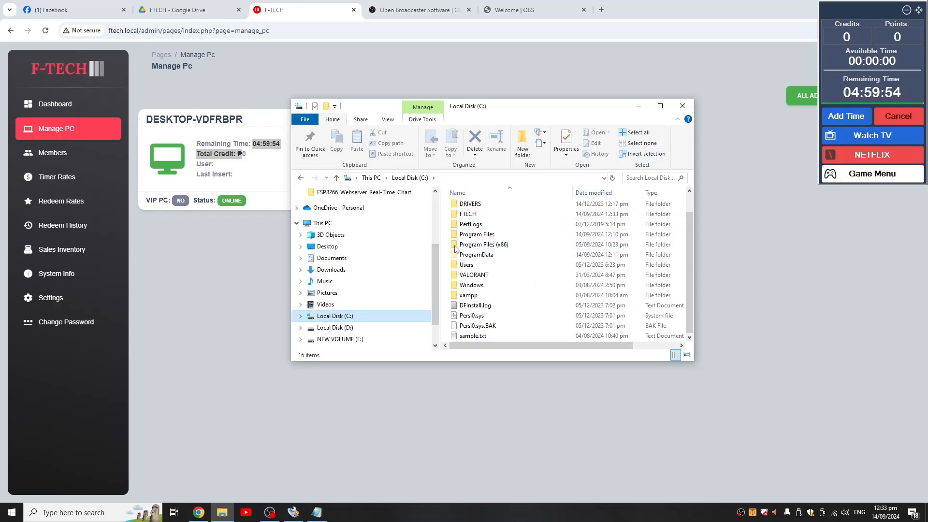
- Search Windows for Task Manager, open it to check that access is allowed, and minimize its window
key(super)
text(task)
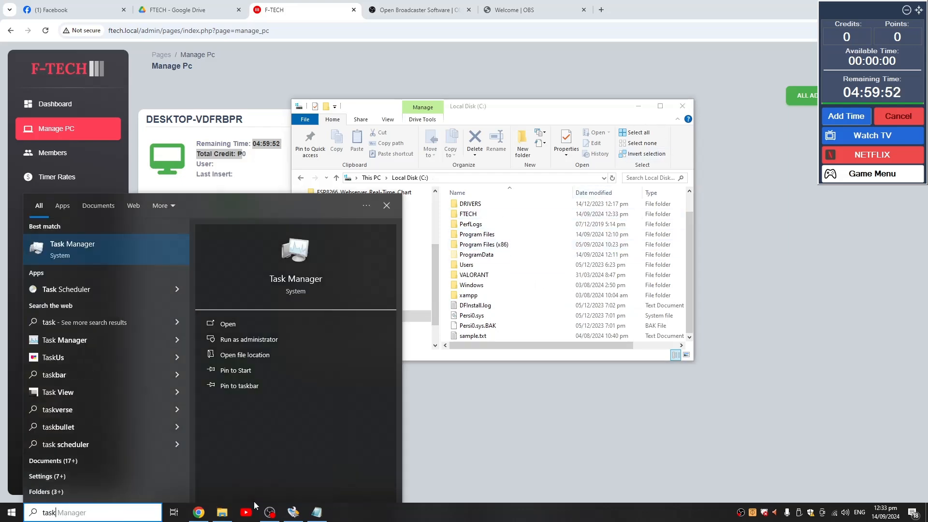
key(Return)
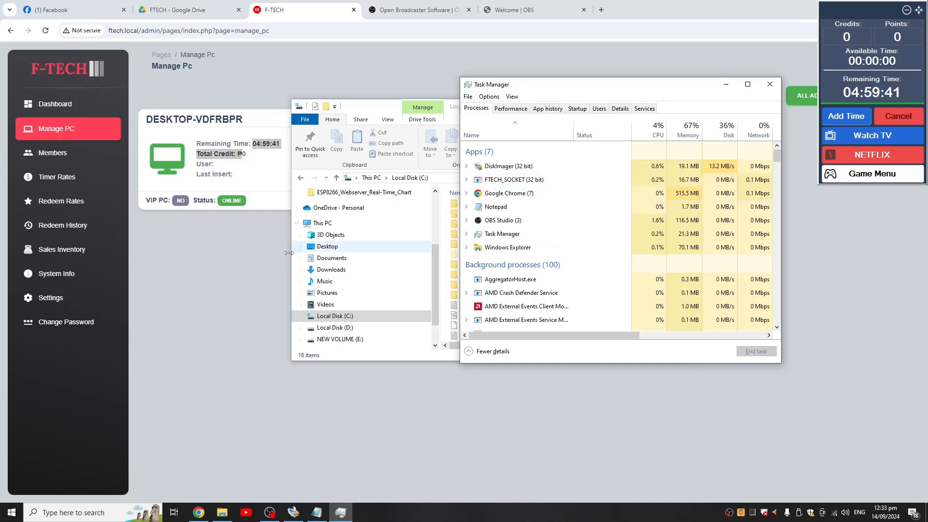
click(725, 85)
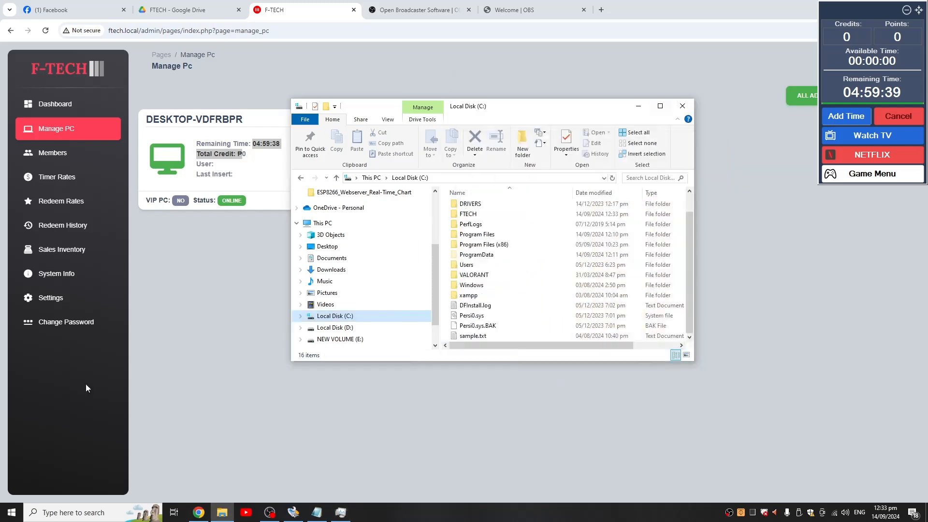
- Search Windows for Task Scheduler and open it to check that access is allowed
key(super)
text(task s)
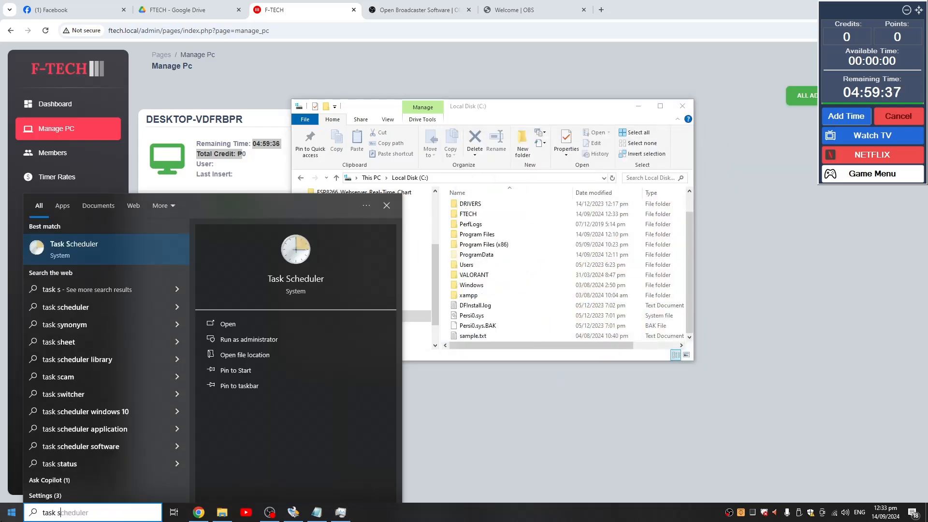
key(Return)
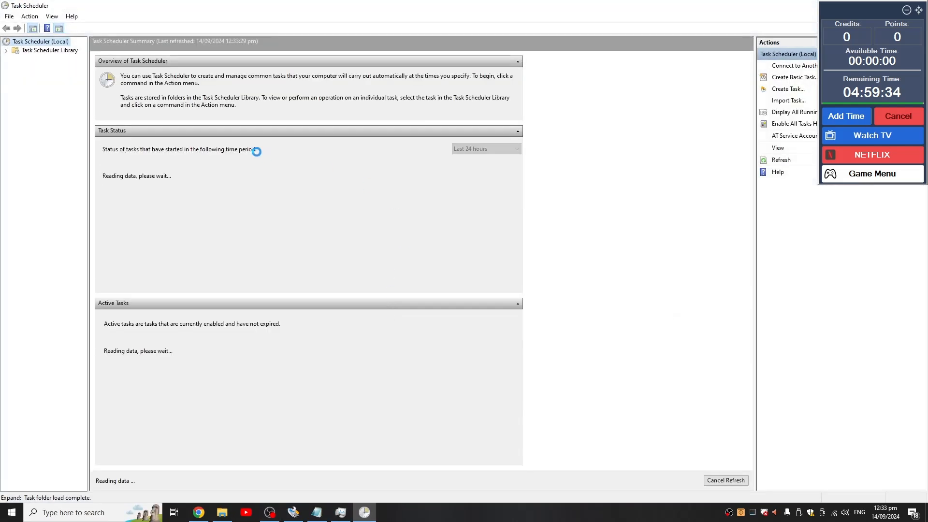
- View the ftech task in the Task Scheduler Library, and minimize the scheduler window
click(39, 50)
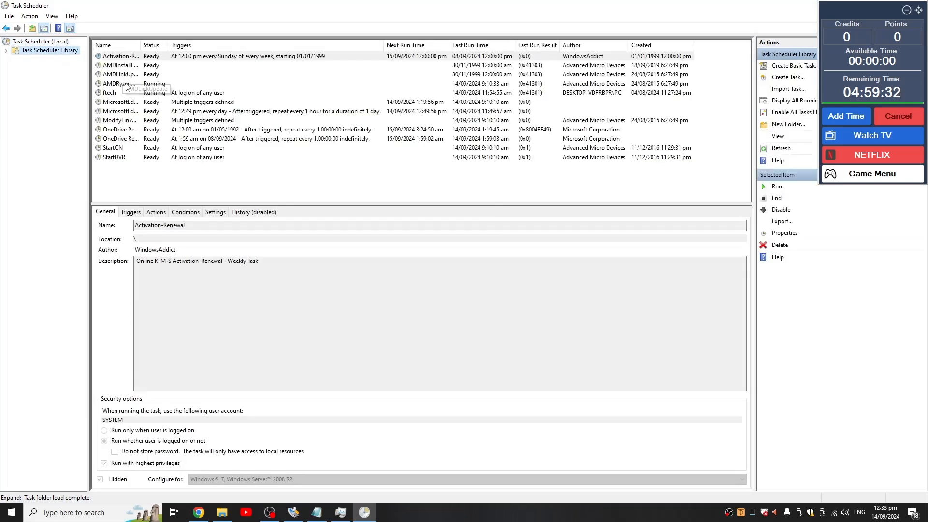
click(109, 92)
drag(297, 6, 297, 42)
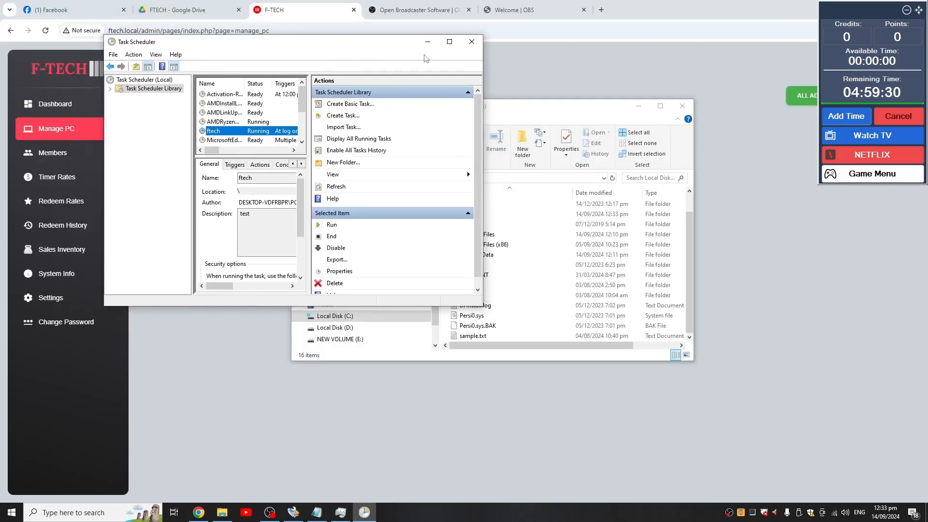
click(430, 42)
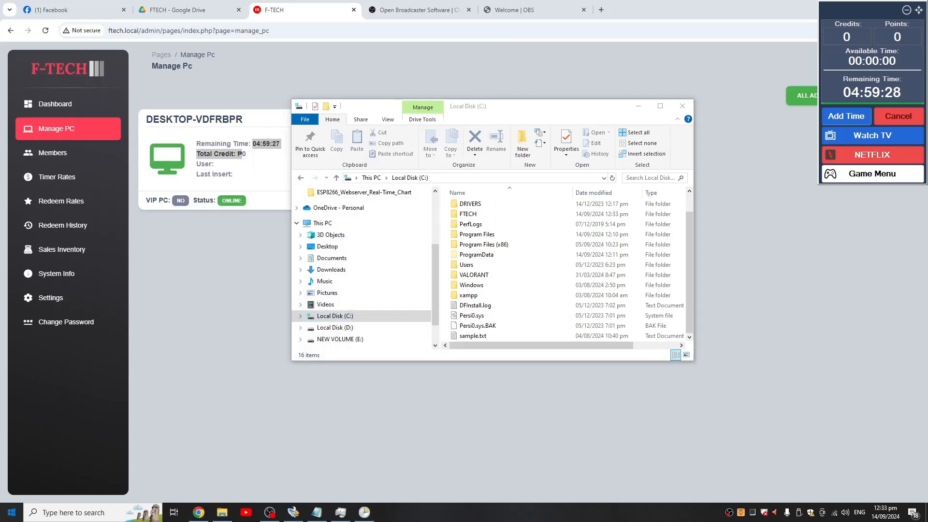
- Search Windows for cmd and Settings and try to open each one to test whether the client blocks them
click(2, 519)
text(cmd)
key(Return)
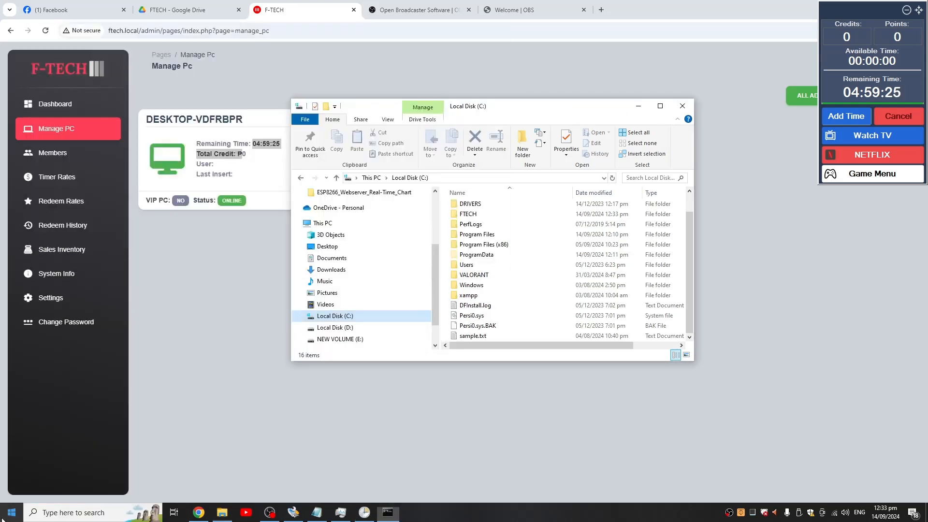
click(2, 518)
text(cmd)
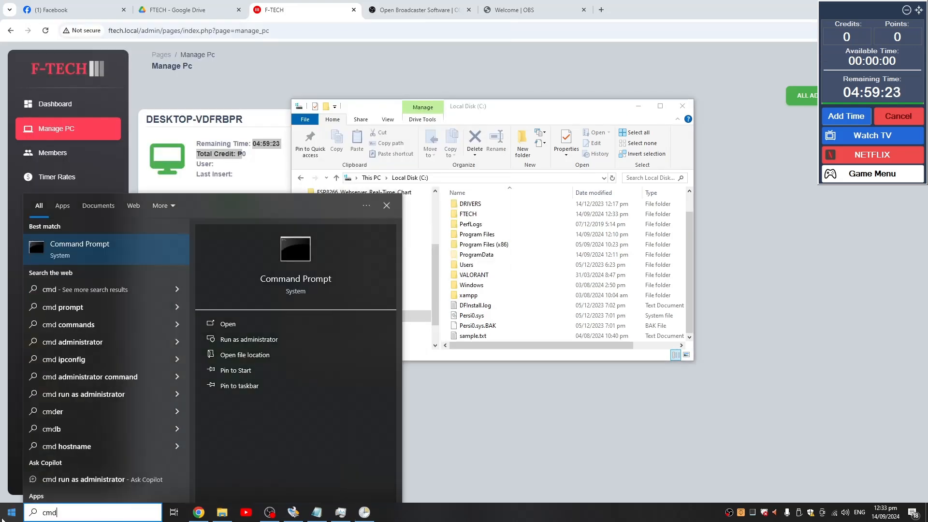
key(Return)
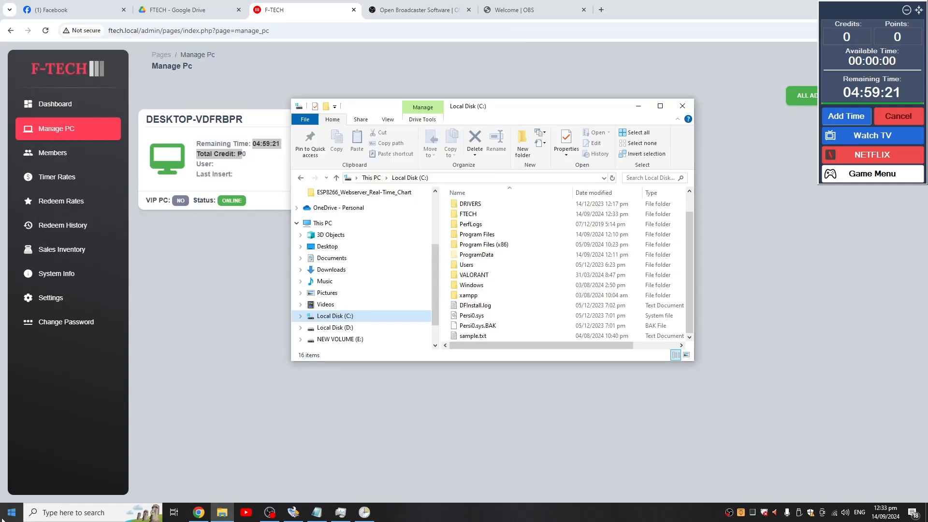
click(2, 519)
text(sett)
key(Return)
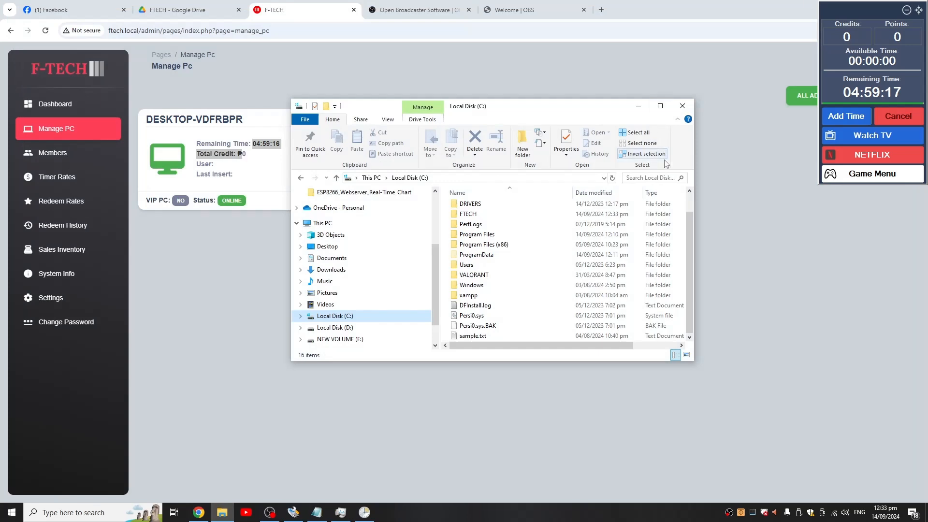
- Restore Task Manager, locate the FTECH_SOCKET (32 bit) process and inspect its available actions, including End task
click(340, 519)
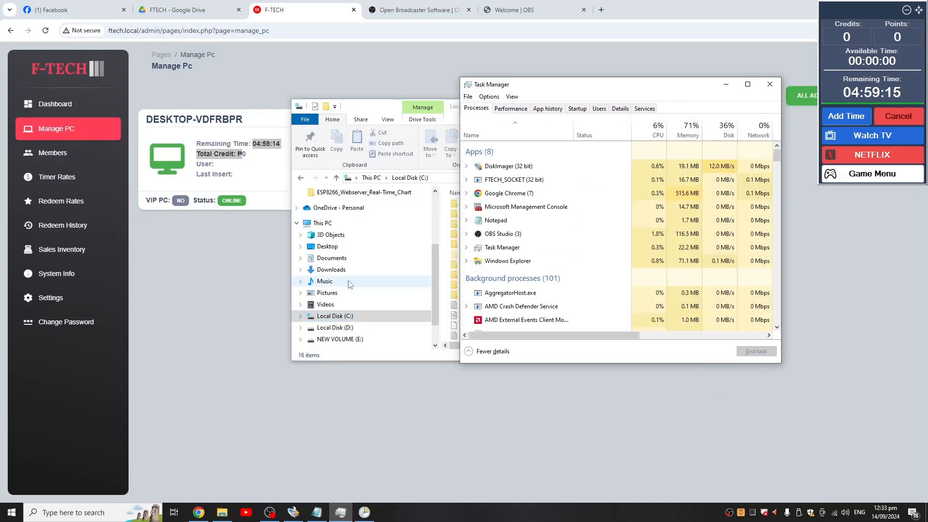
click(503, 264)
key(m)
key(m)
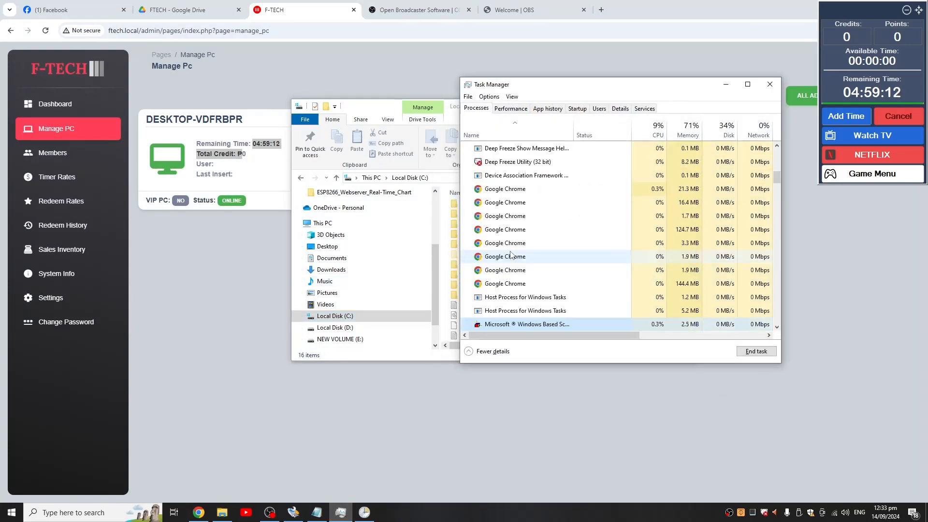
scroll(536, 297, up, 12)
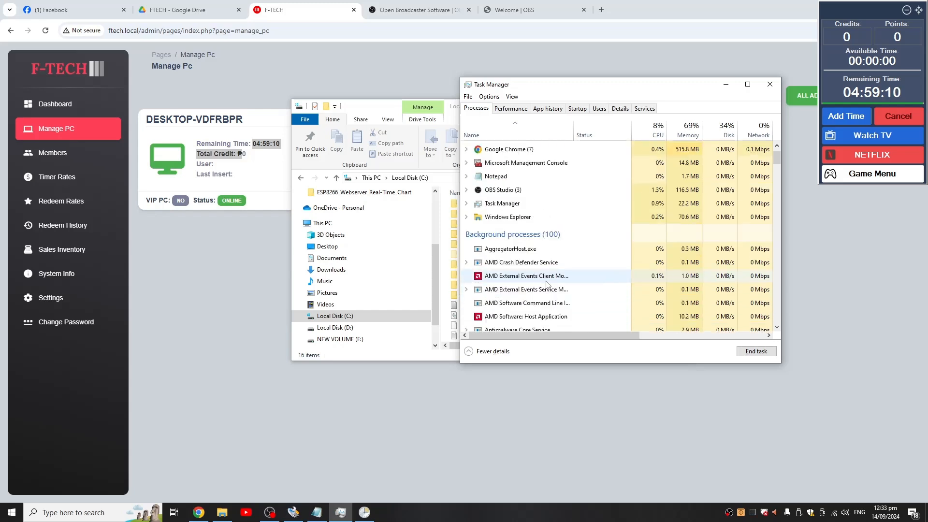
click(528, 181)
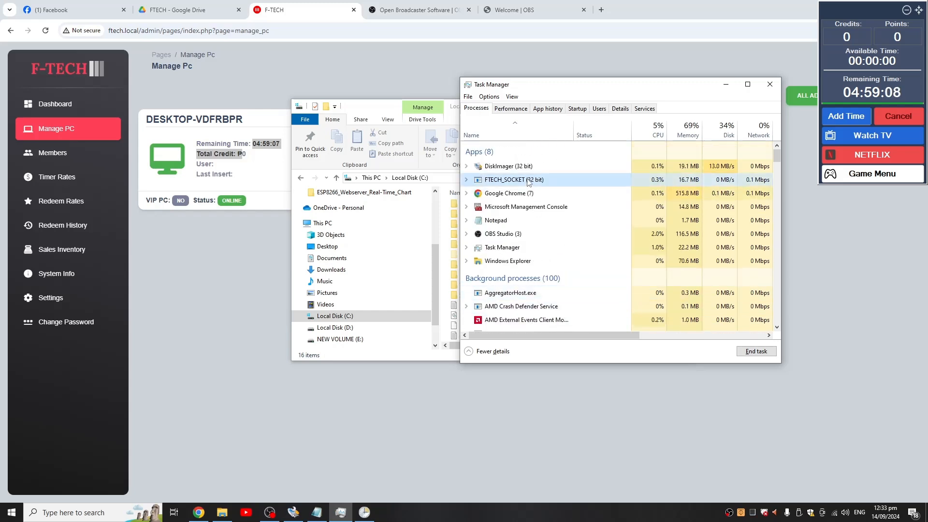
right_click(528, 181)
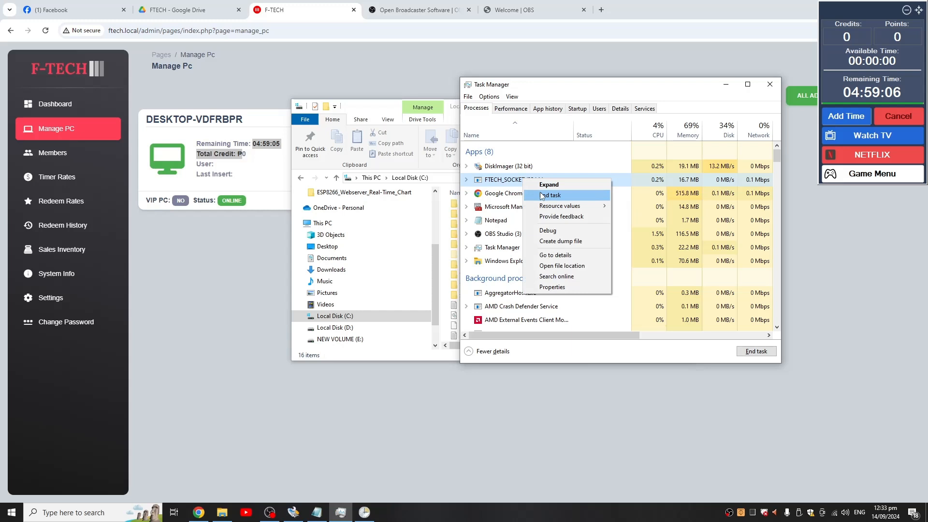
drag(616, 89, 525, 86)
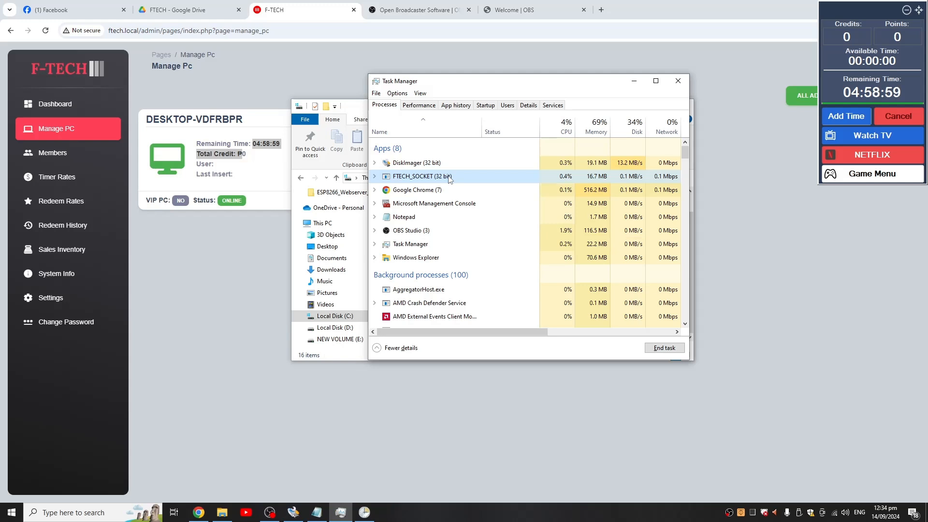
click(286, 157)
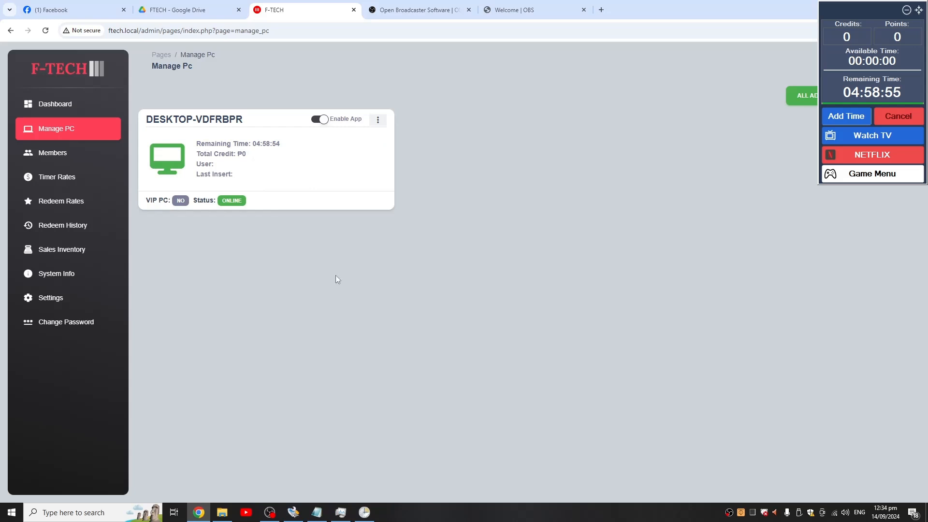
- End the FTECH_SOCKET (32 bit) process twice to test its automatic restart, resuming the PC session from the lock screen each time
click(340, 512)
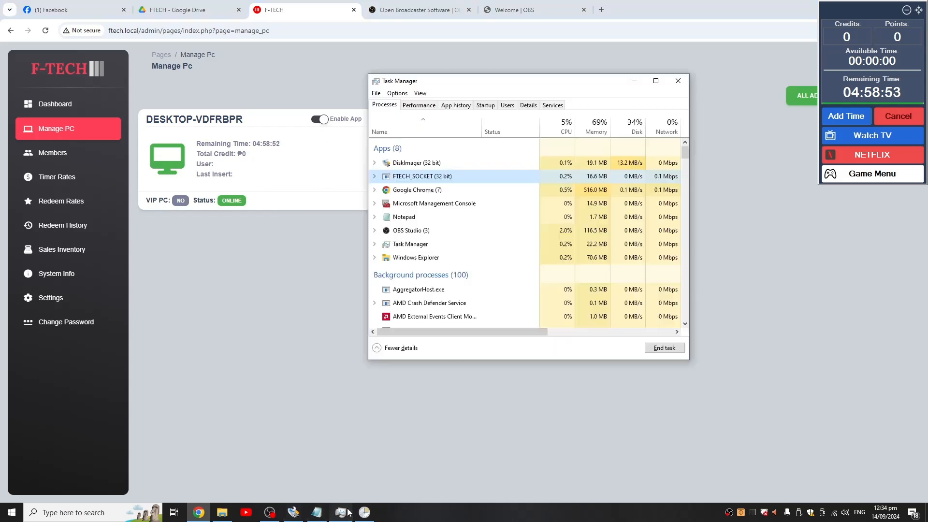
right_click(442, 182)
click(467, 194)
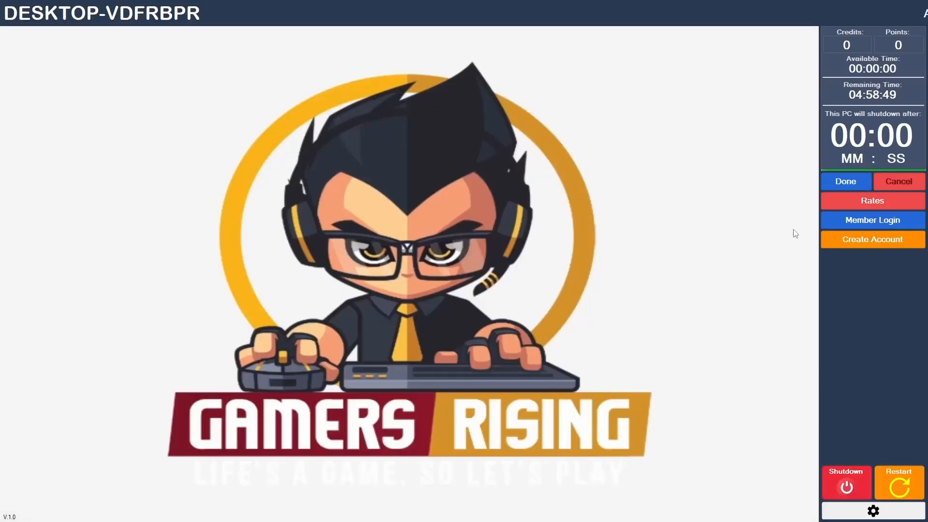
click(833, 181)
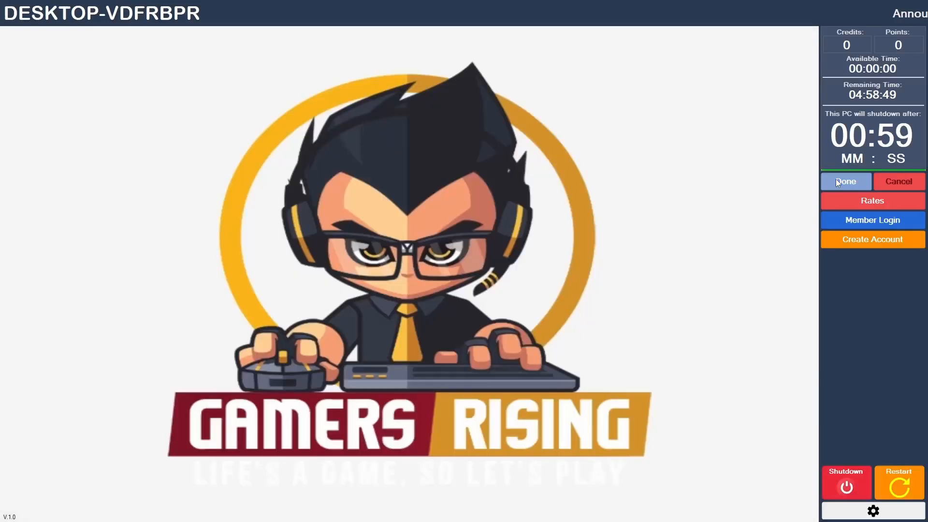
right_click(438, 179)
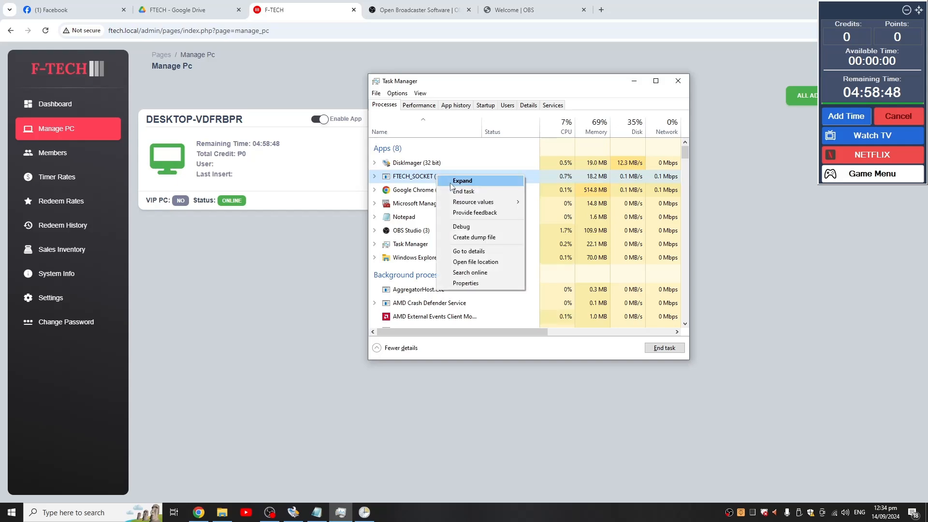
click(461, 192)
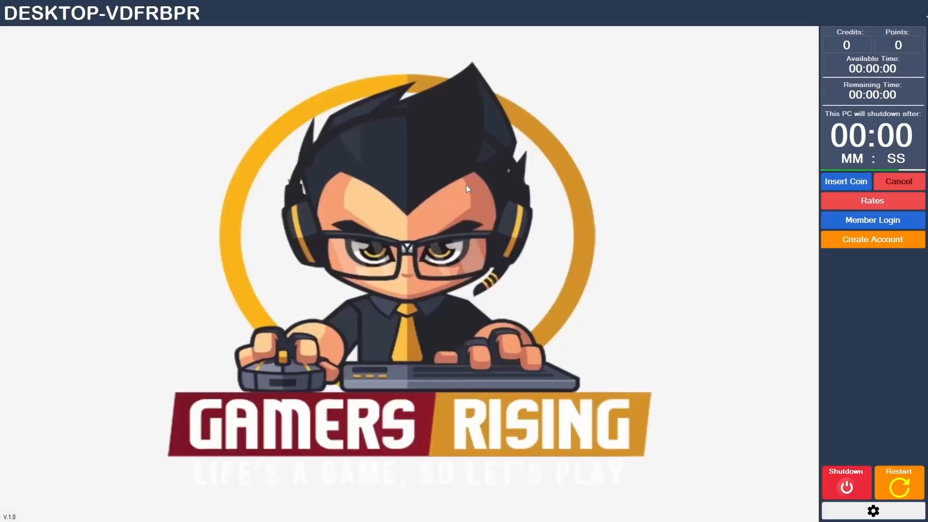
click(837, 181)
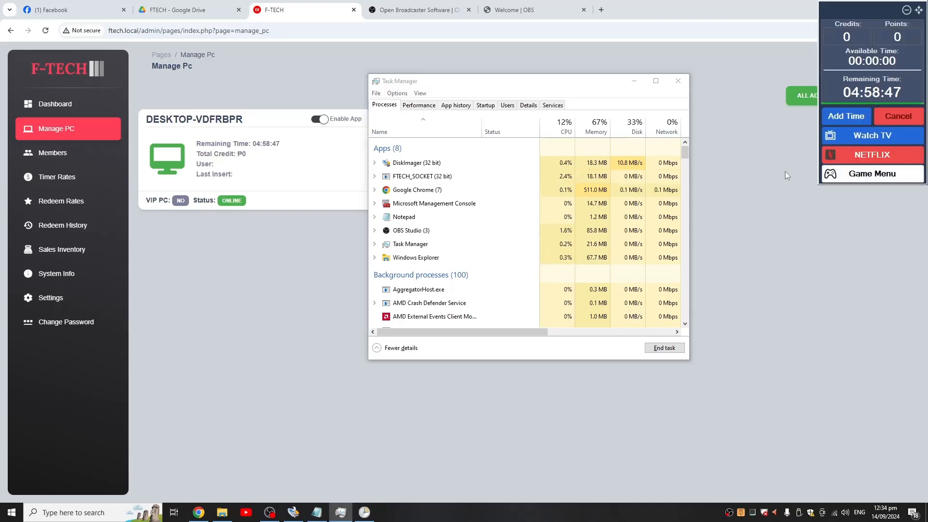
right_click(403, 180)
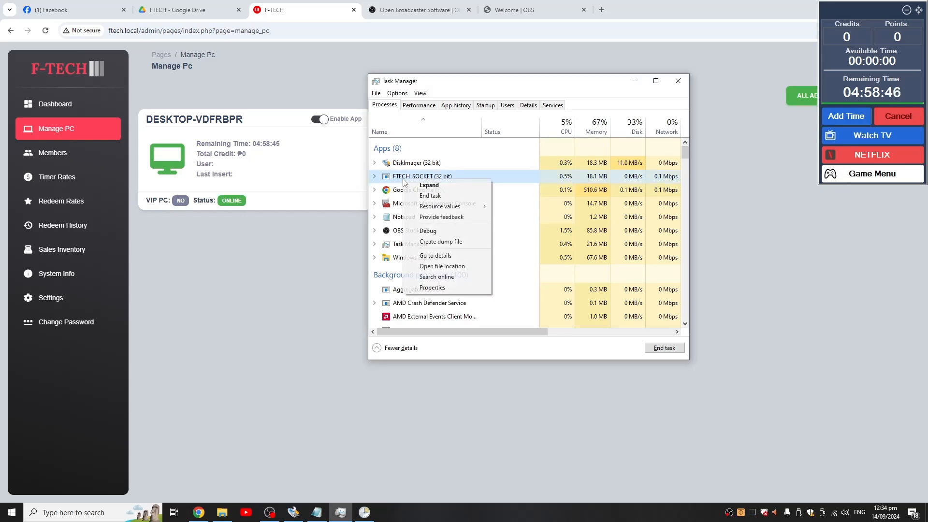
- Open the Members page in the F-TECH admin panel, move the timer widget aside and open the Add Member form
click(52, 153)
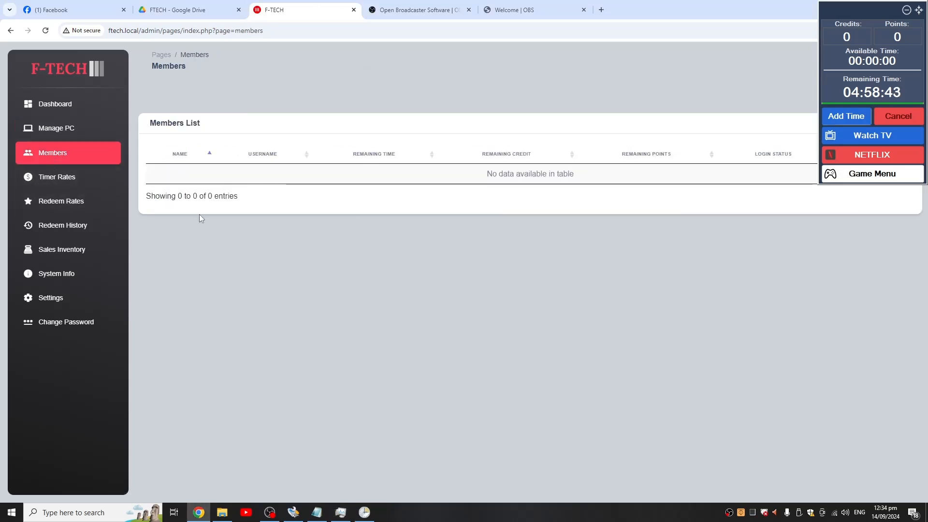
drag(862, 13, 833, 220)
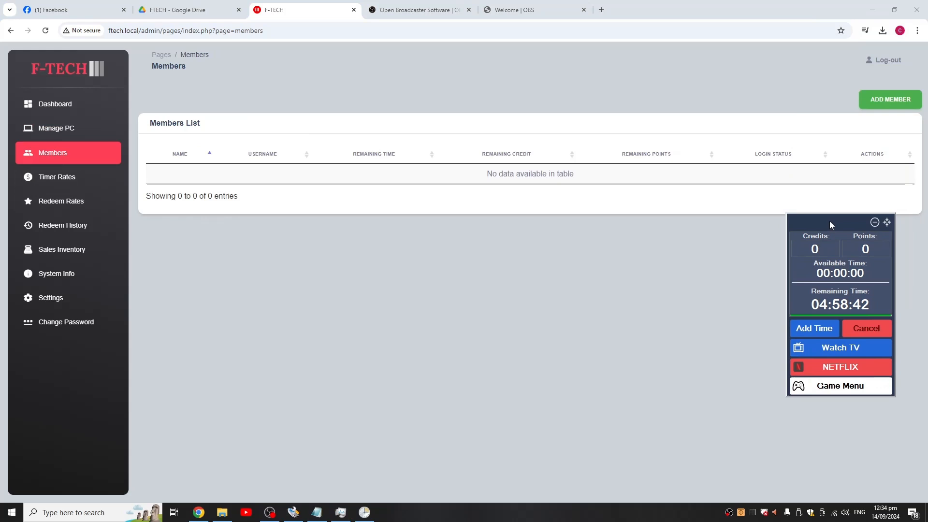
click(889, 99)
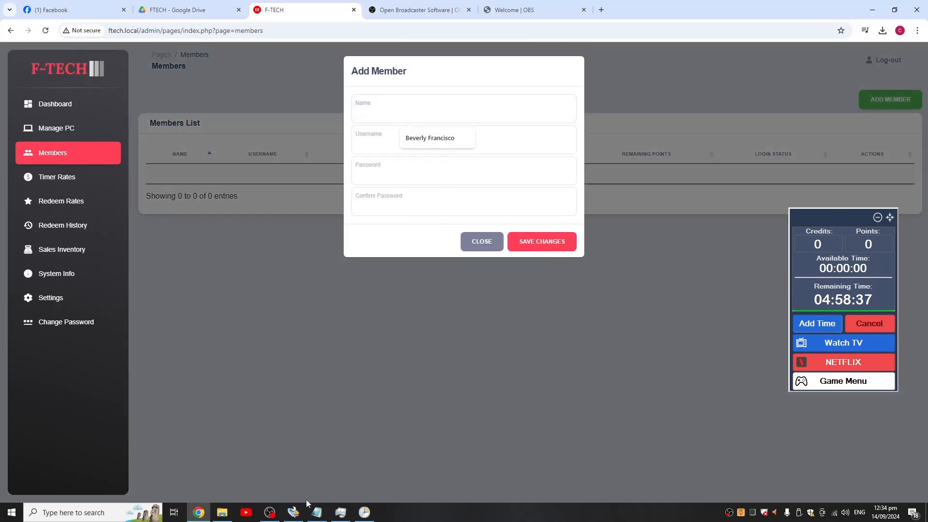
- End the FTECH_SOCKET (32 bit) process in Task Manager to bring up the client's lock screen
click(344, 516)
right_click(413, 178)
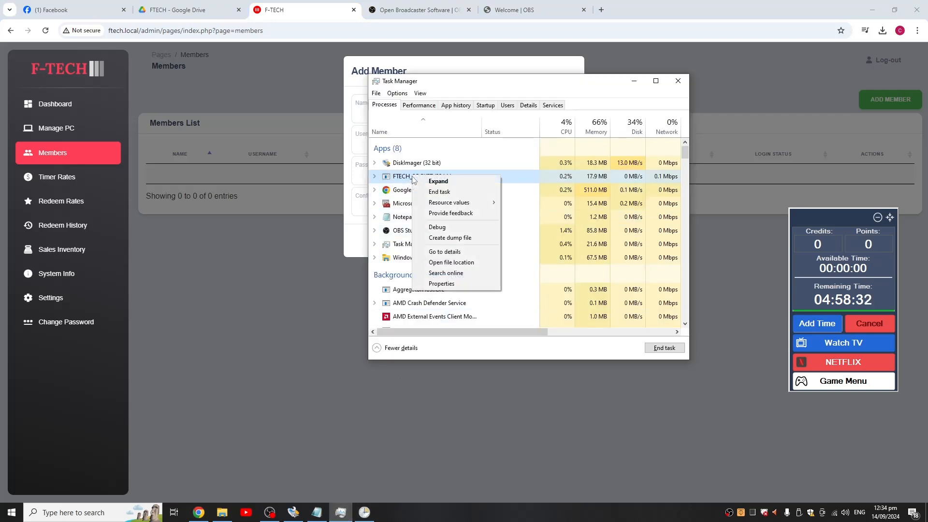
click(432, 193)
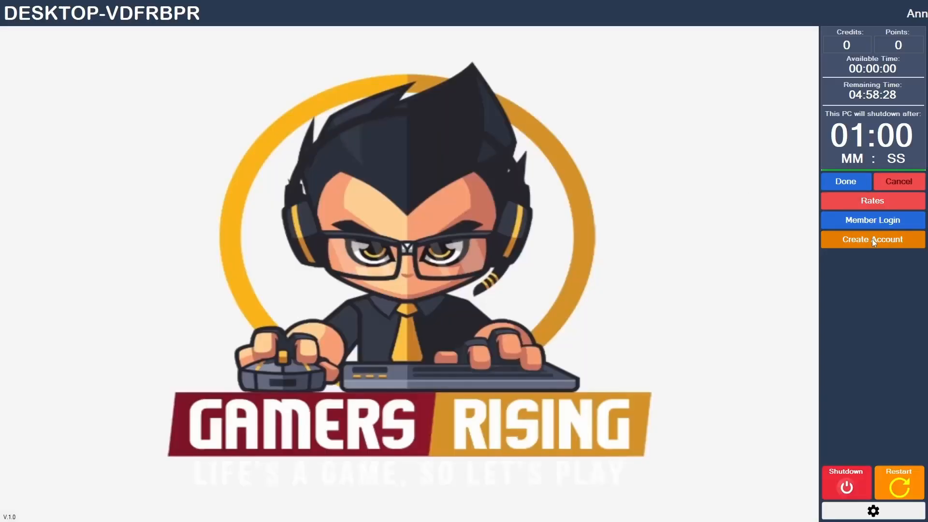
- Try the lock screen's Create Account form with name and username test, a confirmed password and coin insertion, close it and resume the session
click(873, 241)
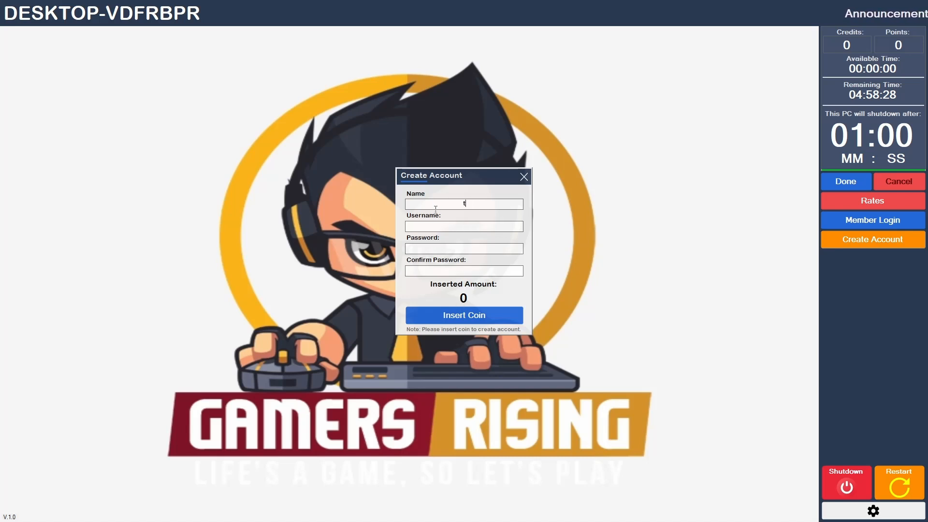
click(460, 223)
text(teste)
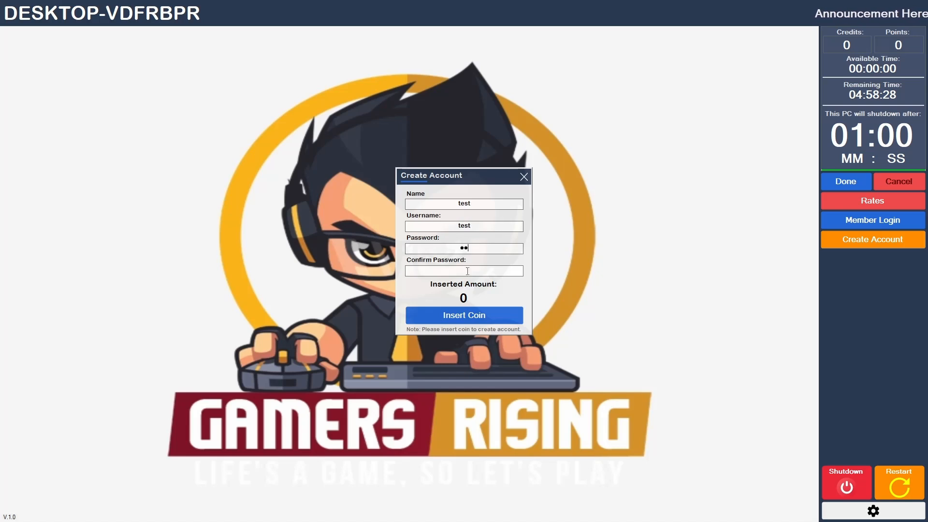
text(st)
click(467, 271)
text(test)
click(470, 320)
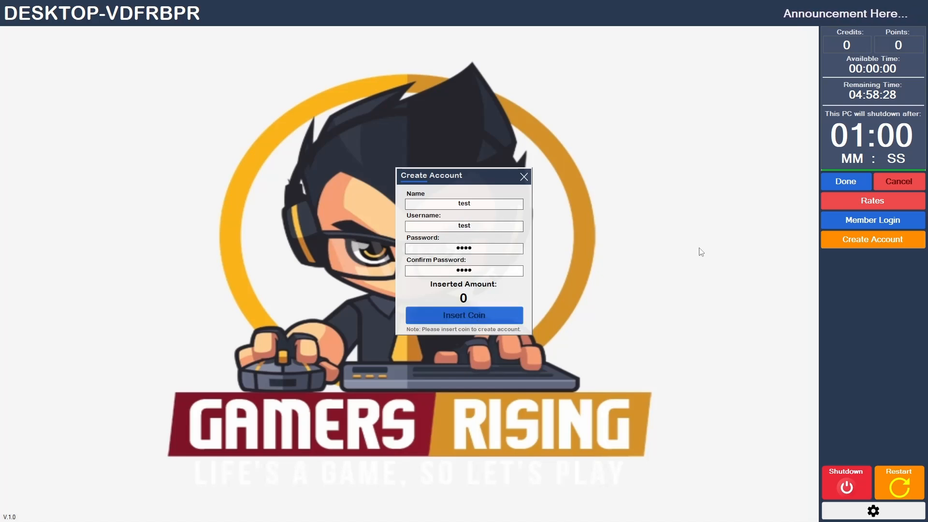
click(525, 177)
click(857, 186)
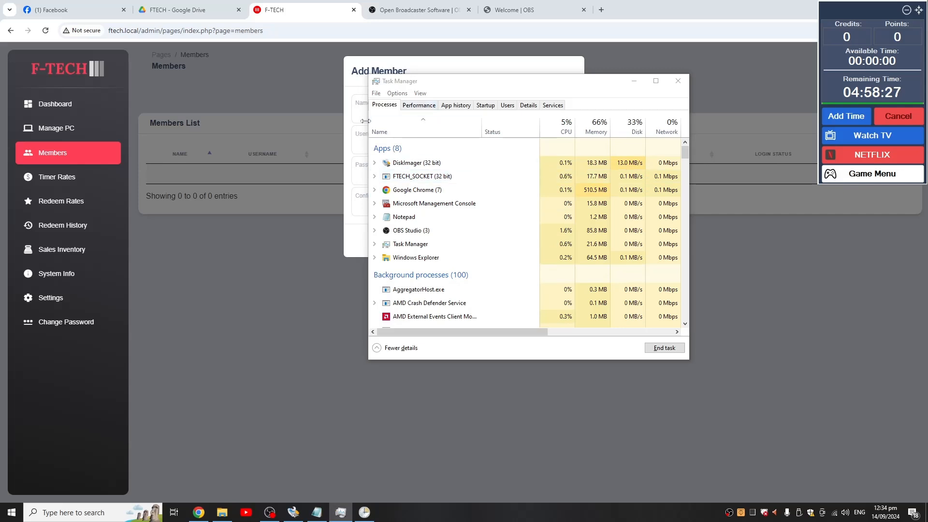
- Add a member with name and username test, enter and confirm the member's password, and save it
click(346, 120)
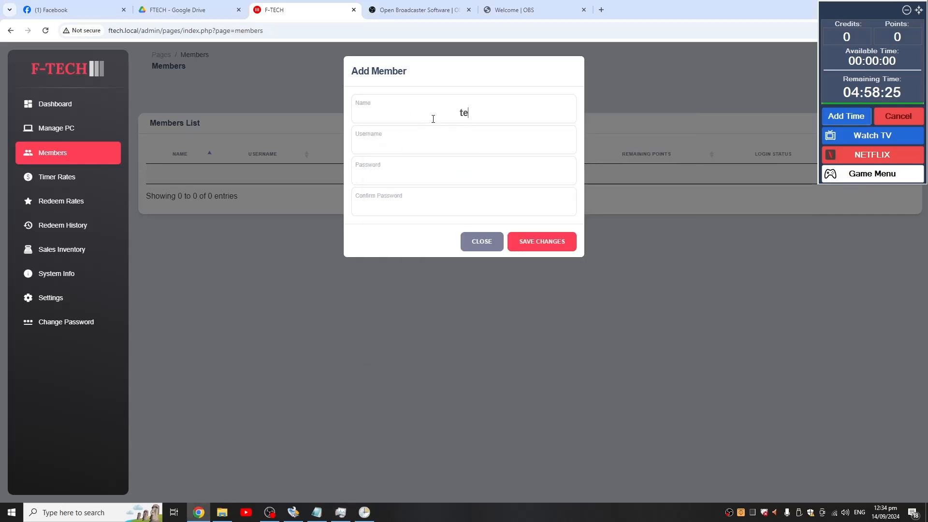
text(test)
click(468, 174)
text(test)
click(466, 200)
text(test)
click(527, 248)
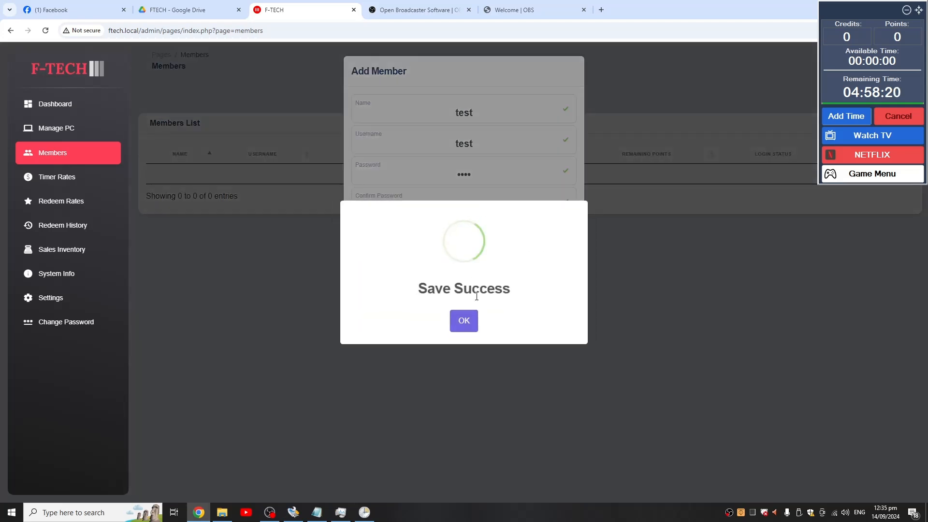
click(465, 319)
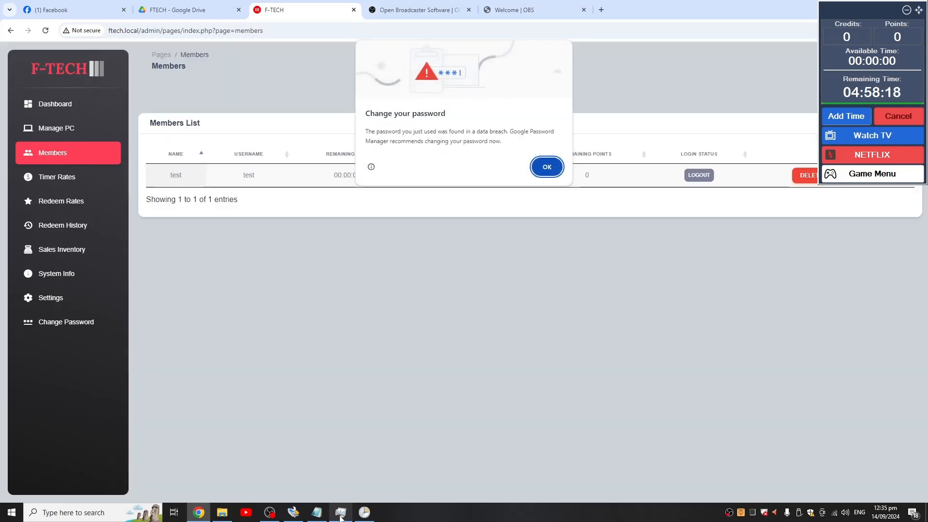
- End the FTECH_SOCKET (32 bit) process again so the client restarts at its lock screen
click(340, 512)
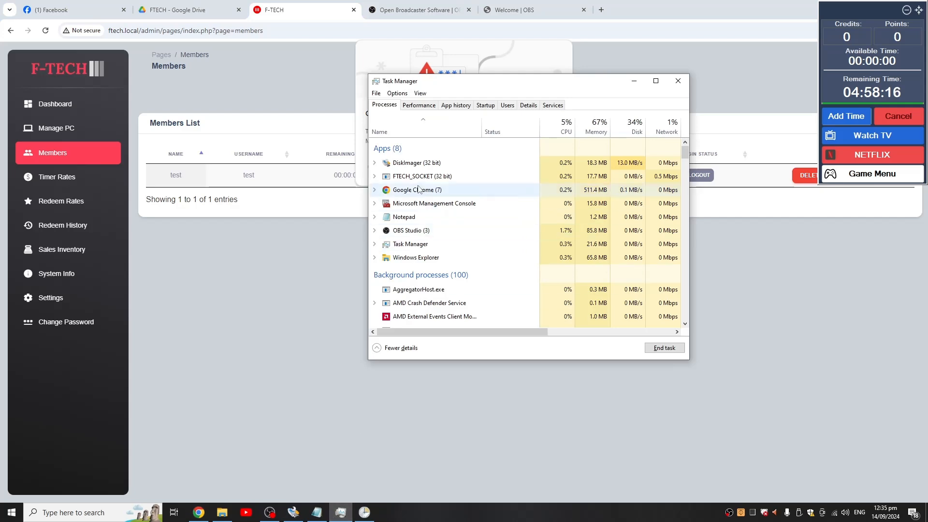
right_click(418, 182)
click(437, 202)
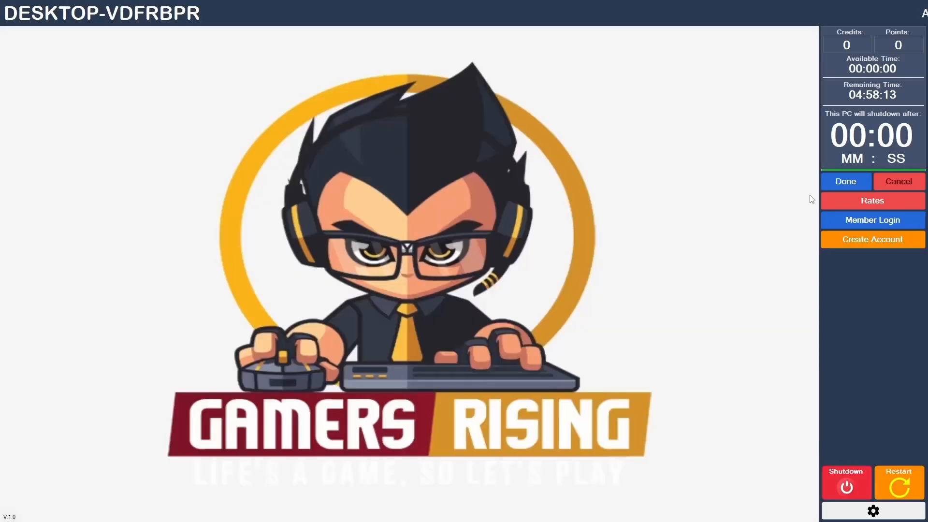
- Log in on the client's lock screen as member test, entering the member's password, and acknowledge the login message
click(841, 223)
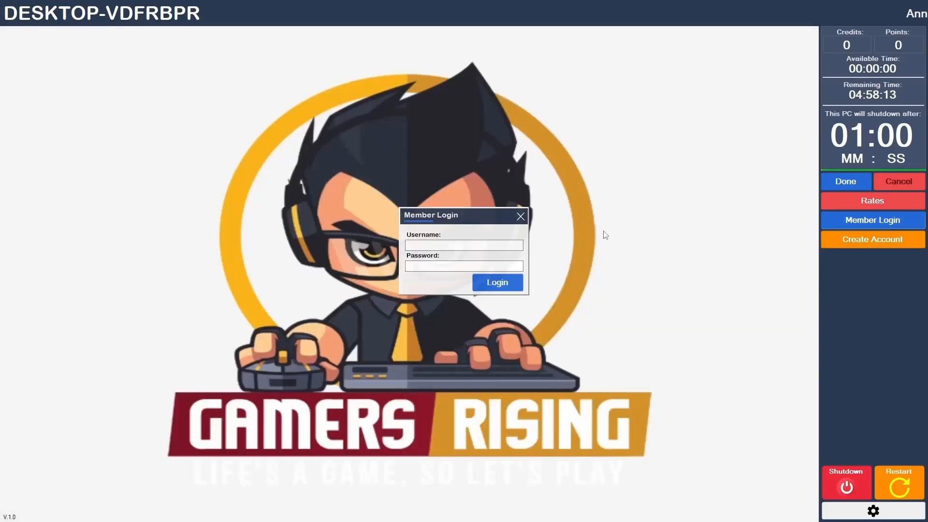
click(482, 264)
text(test)
click(496, 283)
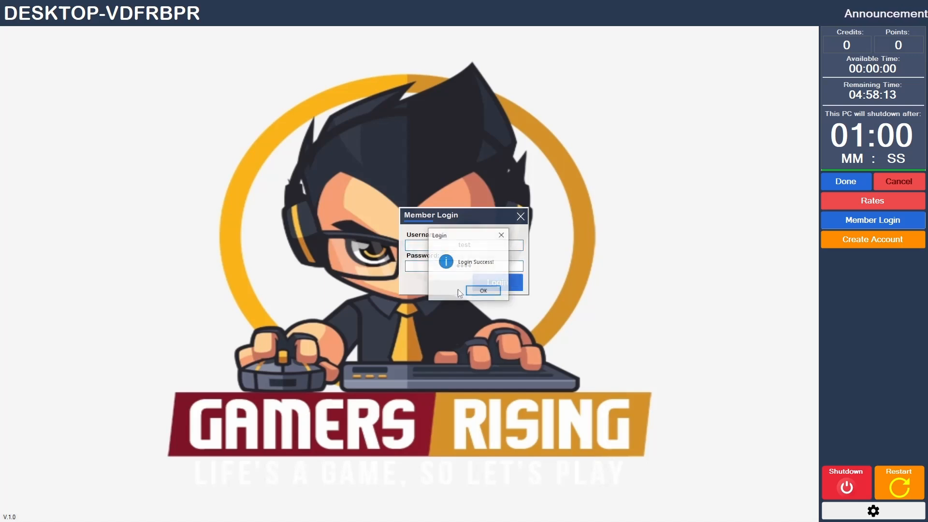
click(482, 289)
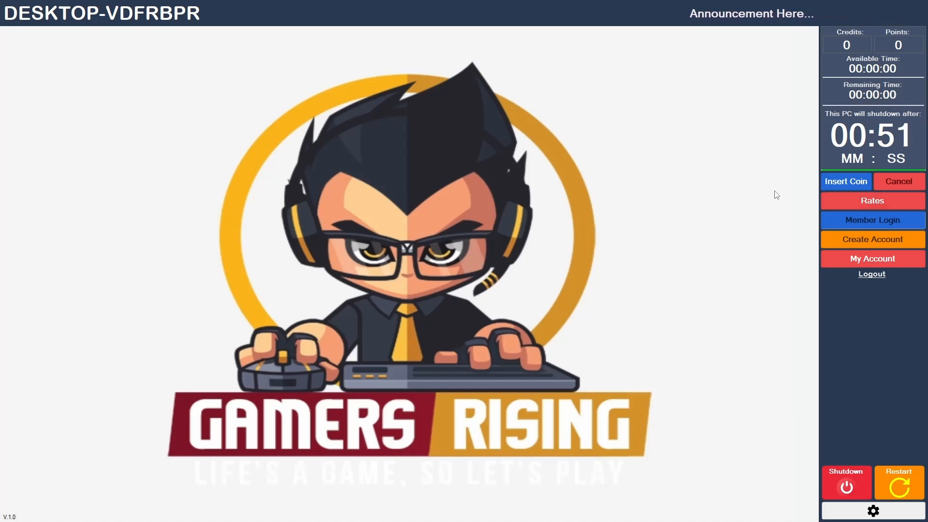
- Examine the member's account, including the profile, password-change form, points page and list of redeemable rewards
click(850, 263)
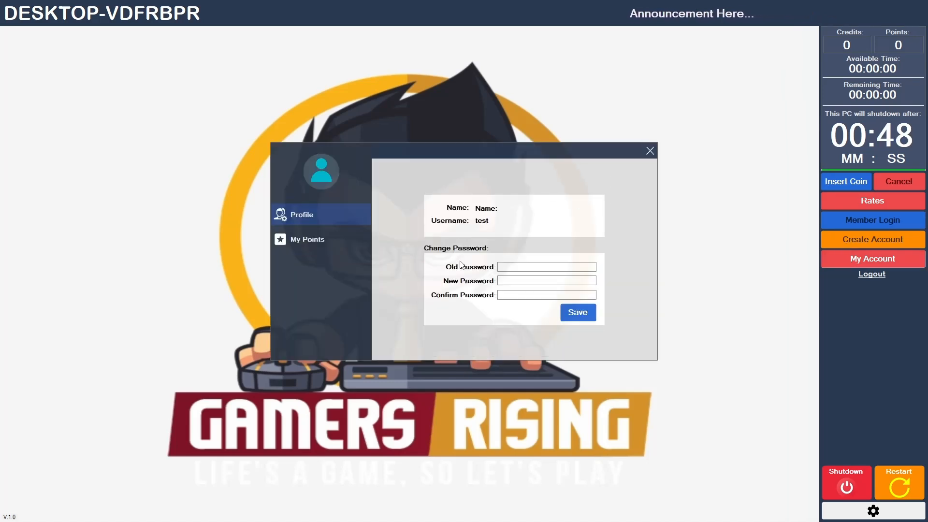
click(650, 152)
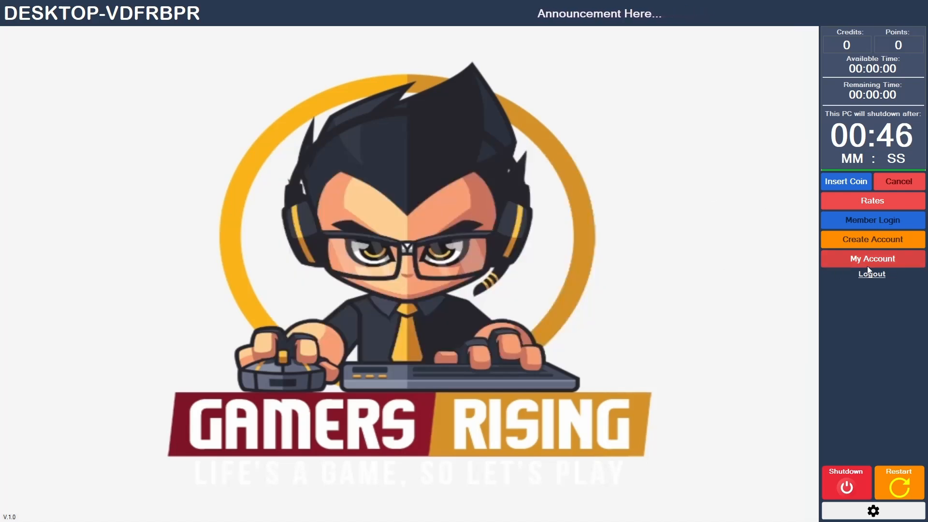
click(893, 259)
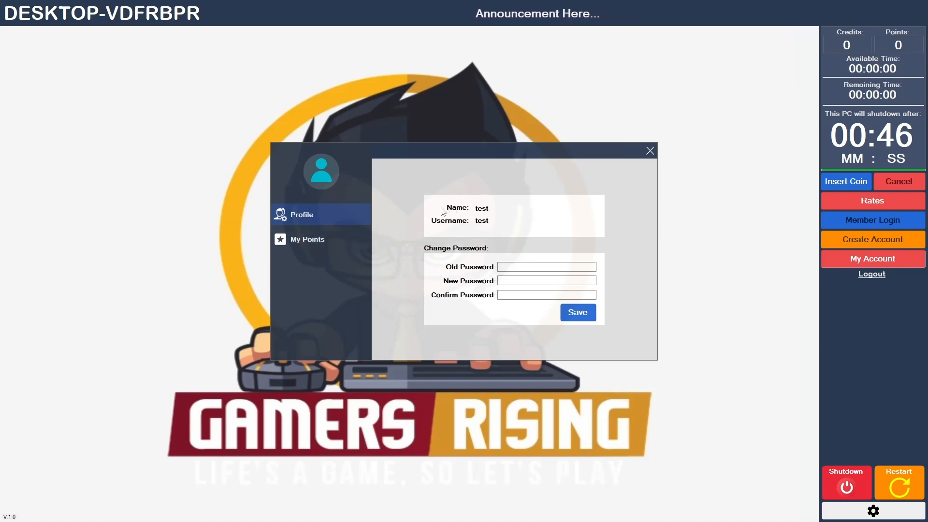
click(546, 266)
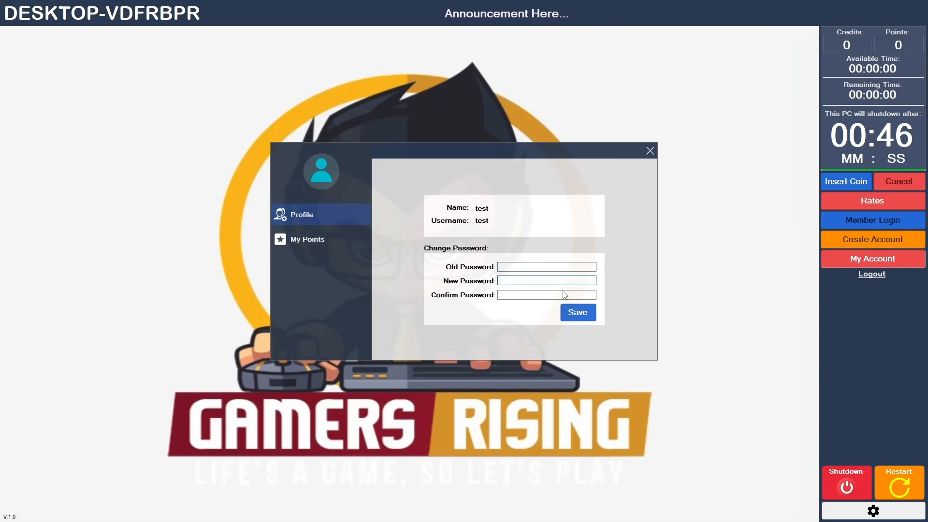
click(296, 239)
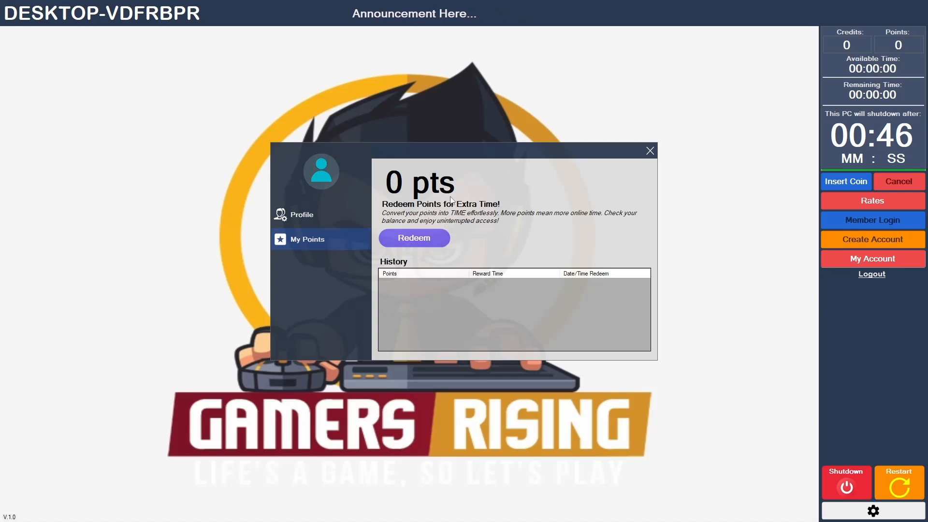
click(422, 242)
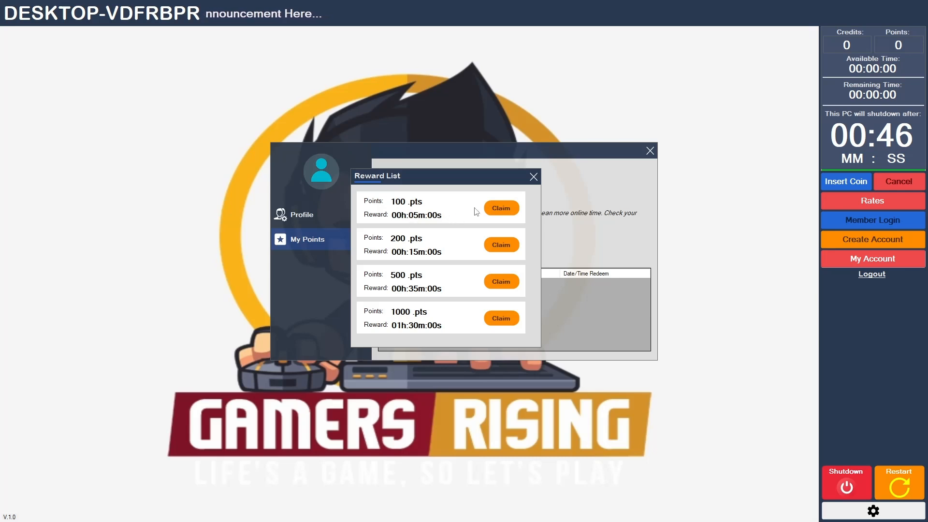
click(533, 176)
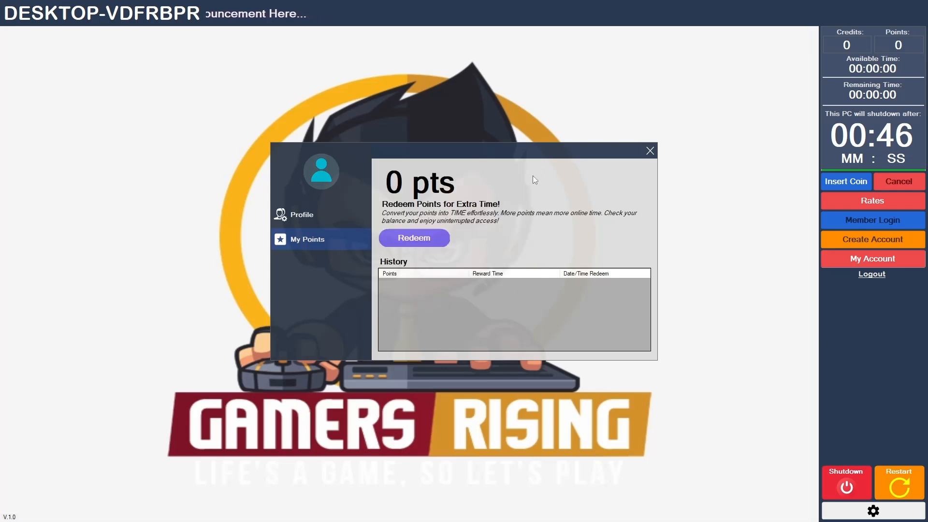
click(650, 150)
- Log out of the member account, open and close the member login form, and resume the remaining session time
click(881, 275)
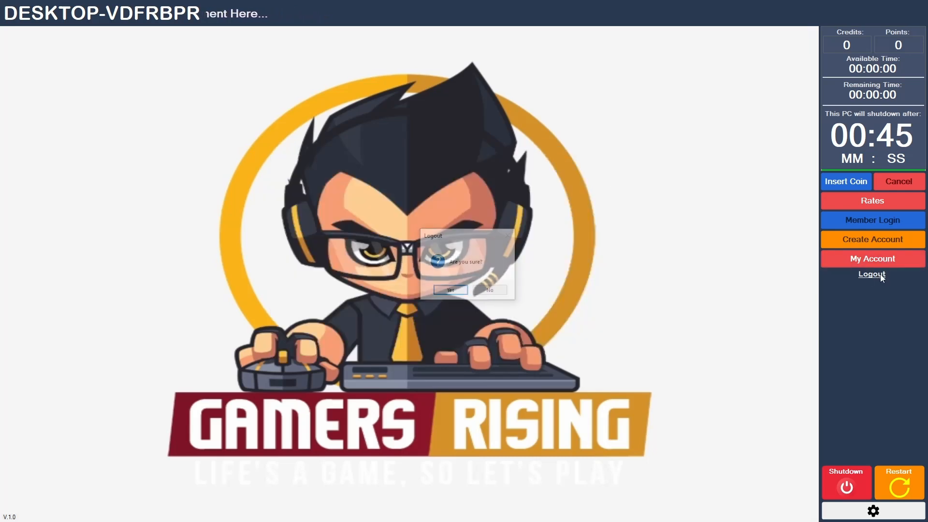
click(450, 289)
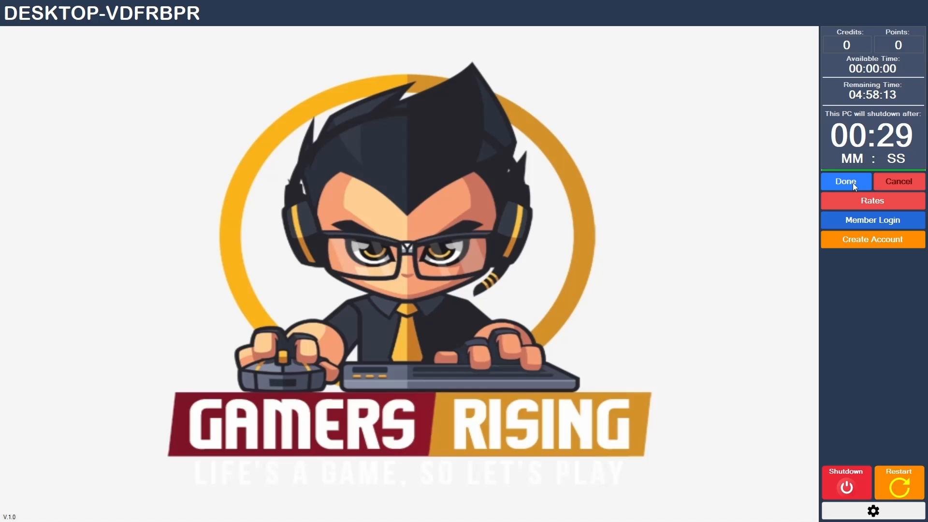
click(876, 225)
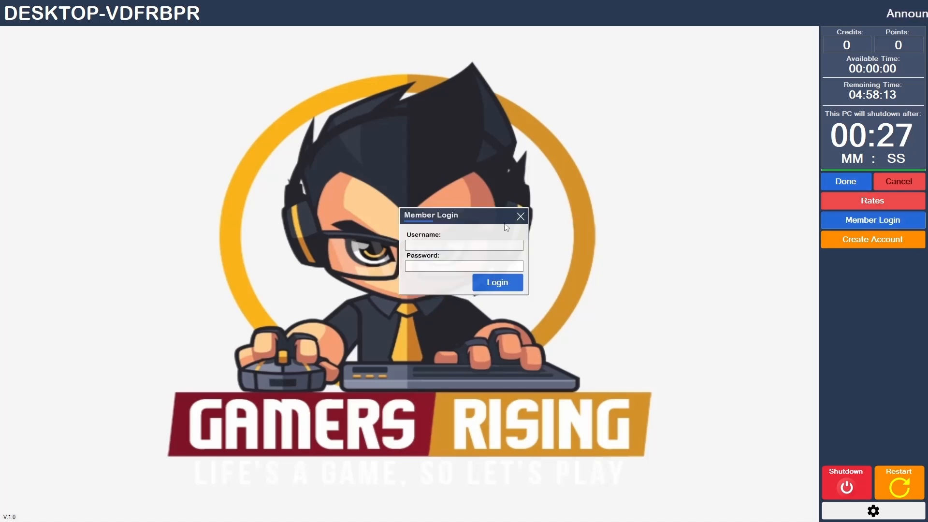
click(520, 216)
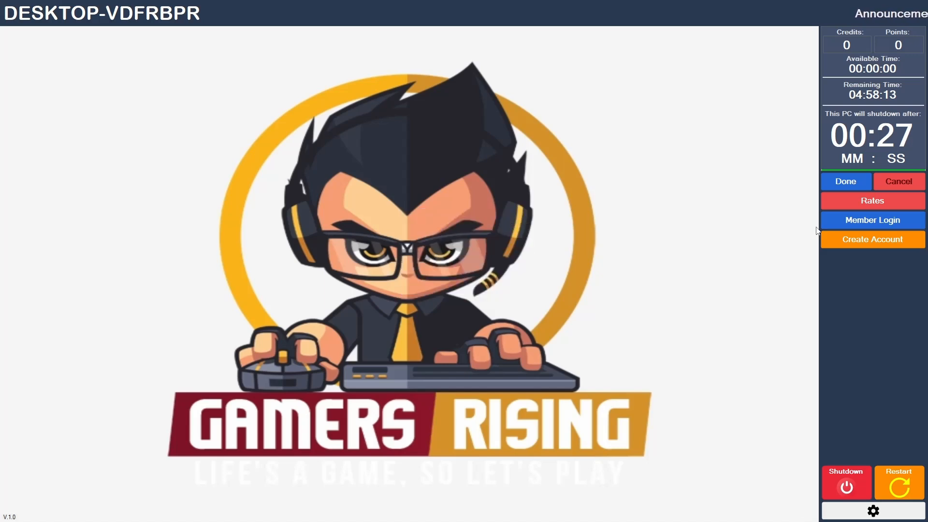
click(851, 183)
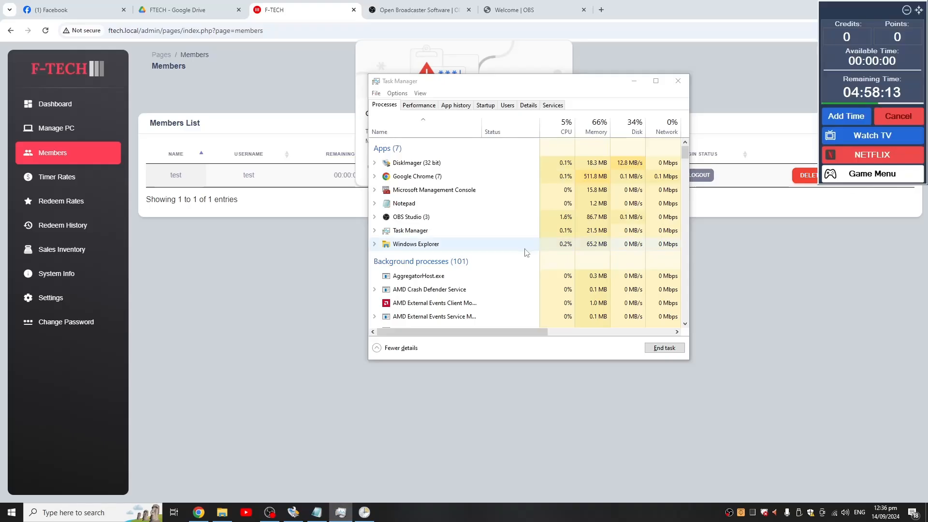
- Return to the F-Tech Members page and dismiss the browser's password-change warning
click(211, 252)
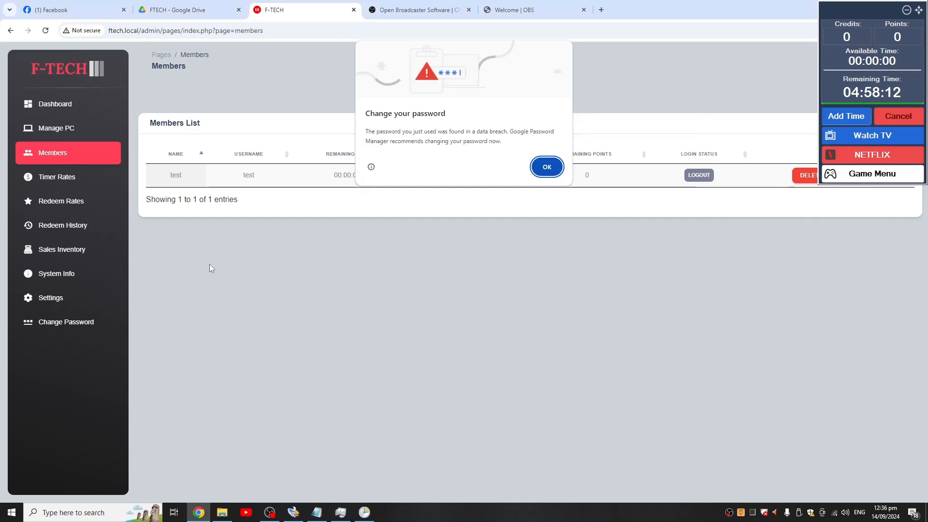
click(546, 166)
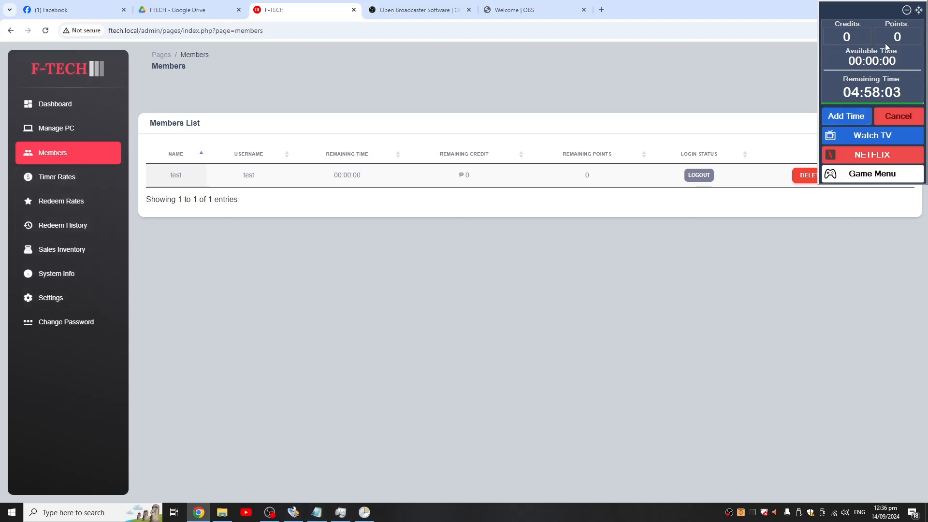
- Examine the enlarged wiring diagram in ORANGE PI ONE.pdf from the ORANGE PI ONE folder of the shared FTECH drive, and close it
click(188, 8)
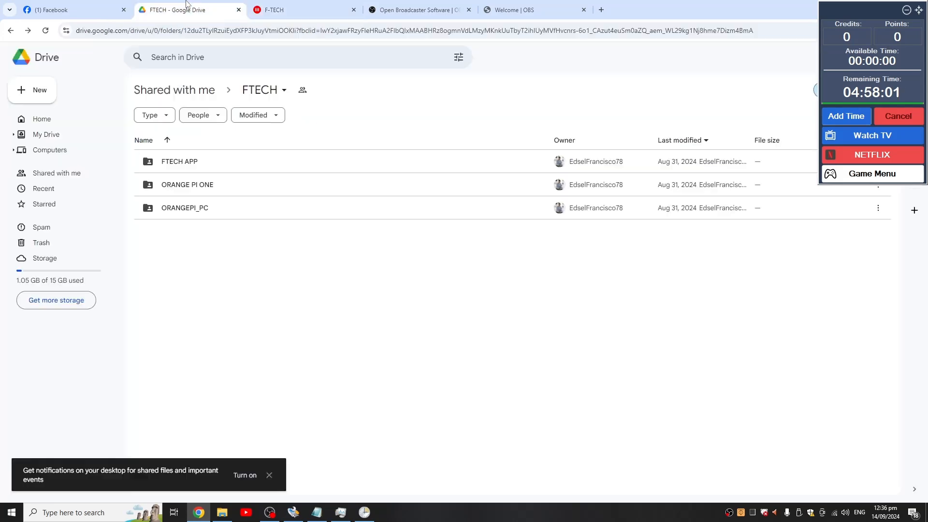
double_click(175, 184)
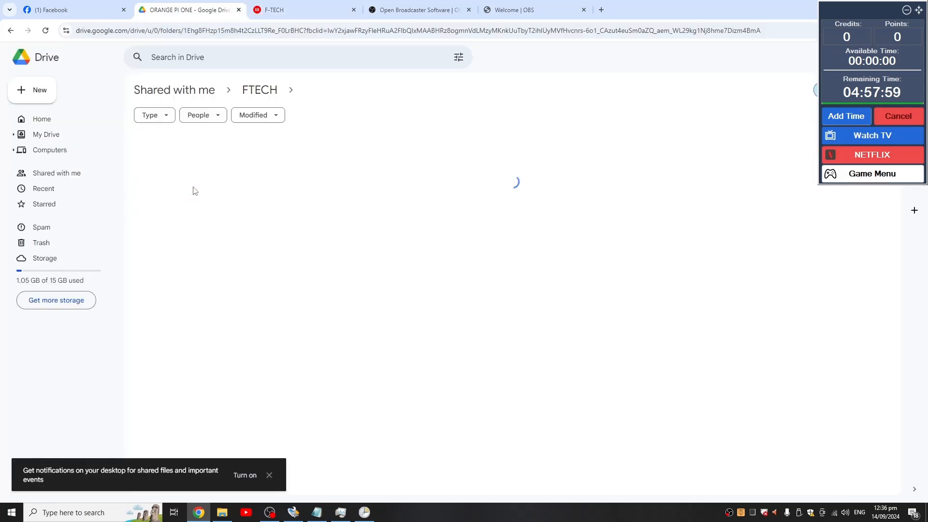
double_click(186, 183)
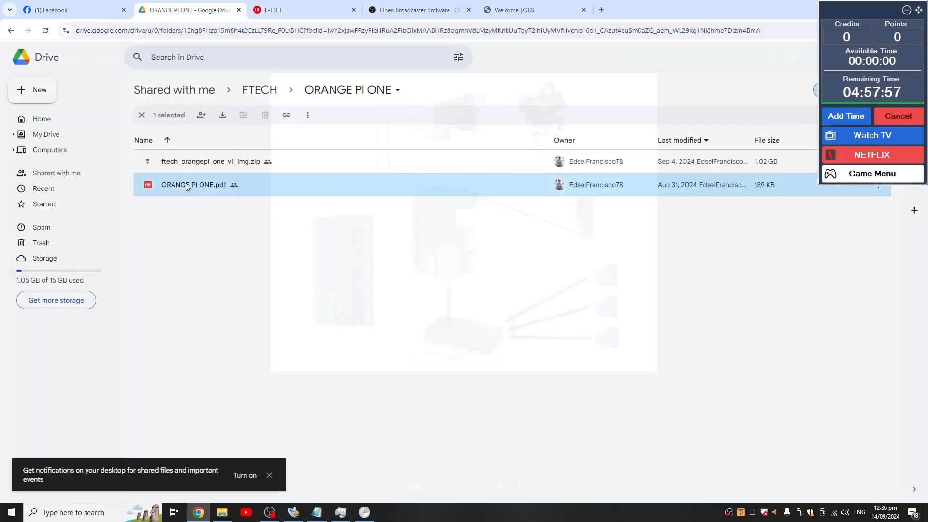
key(ctrl+plus)
key(ctrl+plus)
key(ctrl+plus)
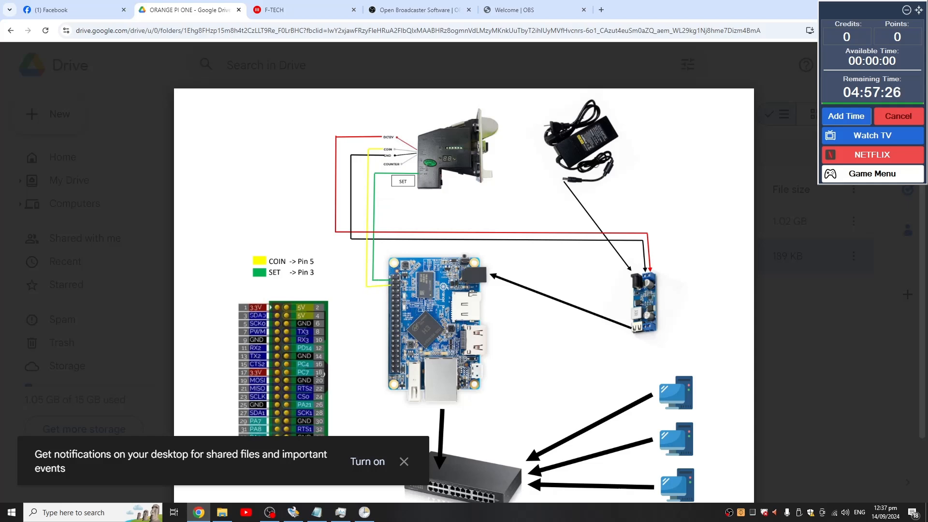
click(23, 62)
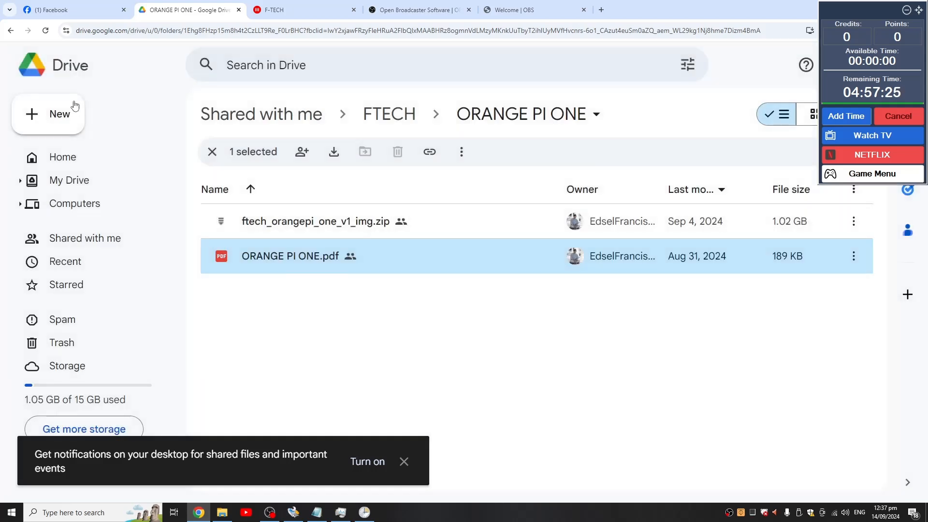
click(212, 153)
- Examine the wiring diagram in OPI PC DIAGRAM.pdf from the shared ORANGEPI_PC folder, and close the preview
click(18, 35)
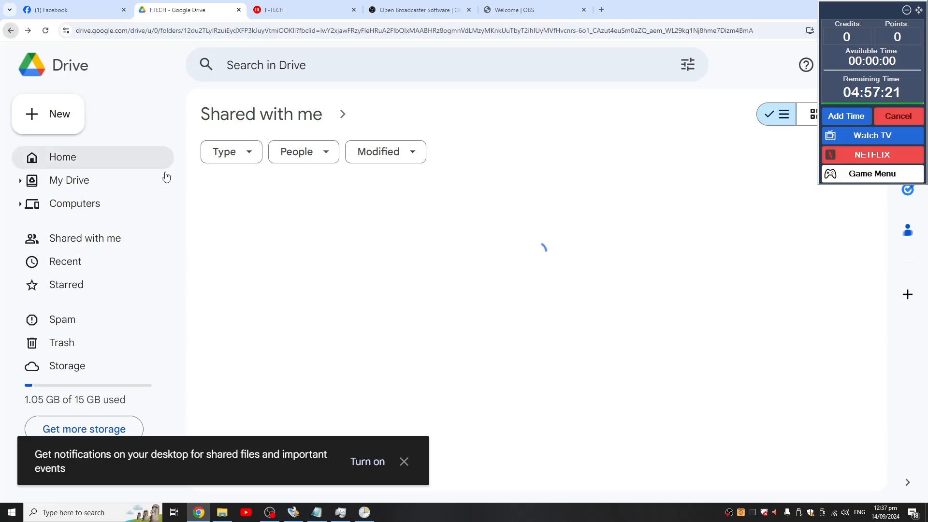
double_click(281, 291)
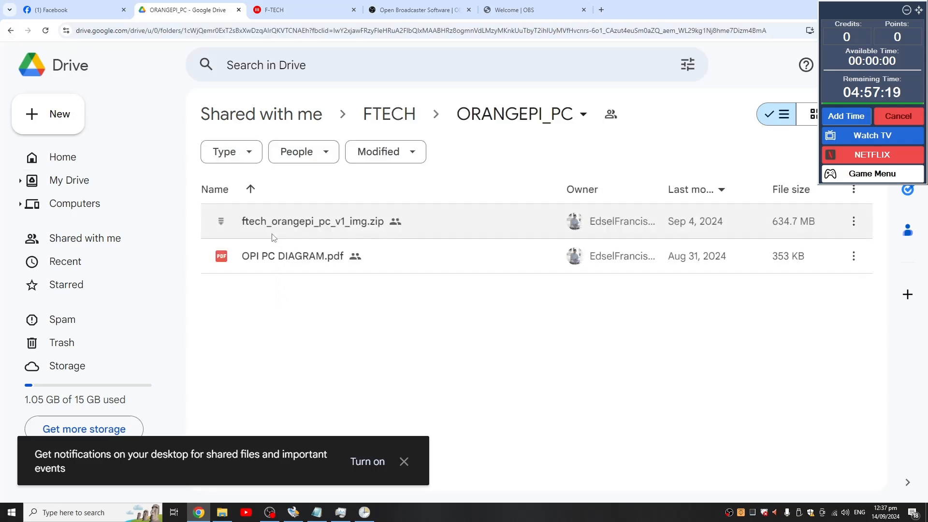
double_click(315, 257)
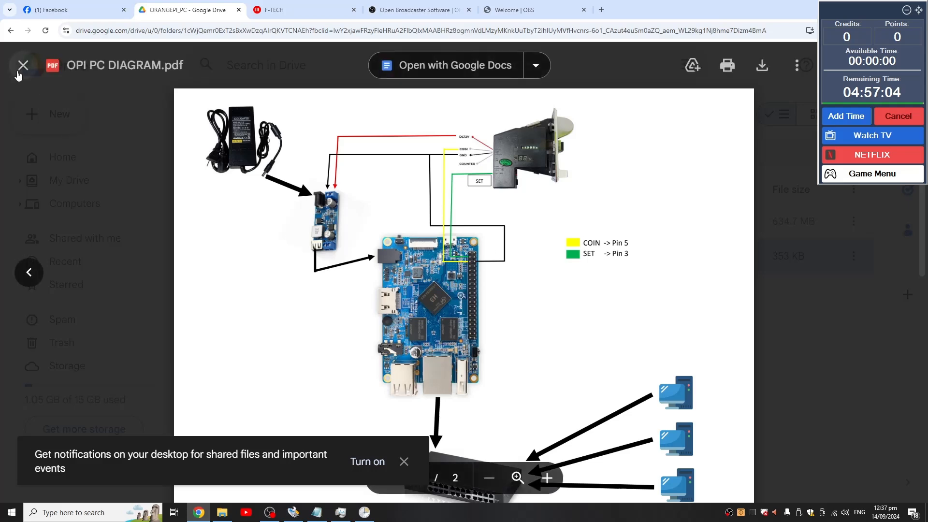
click(19, 65)
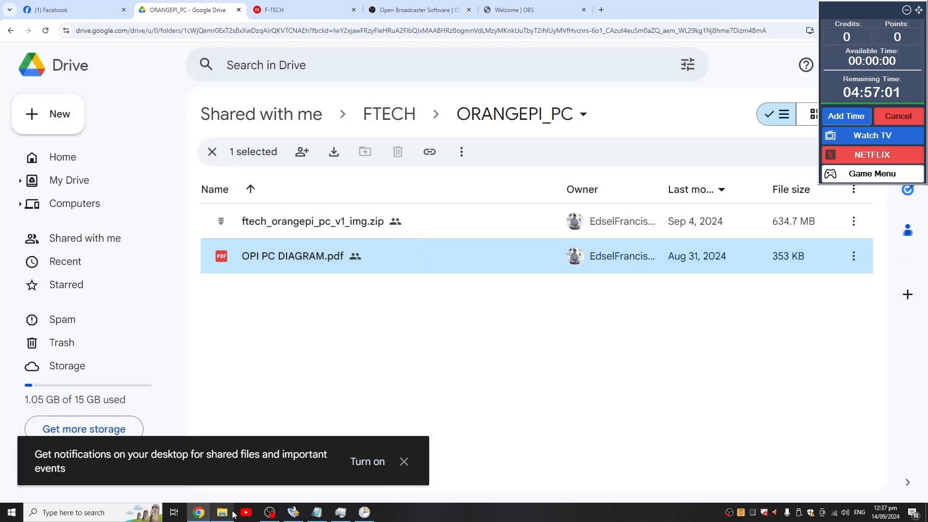
- Switch to the File Explorer window showing Local Disk (C:)
click(231, 513)
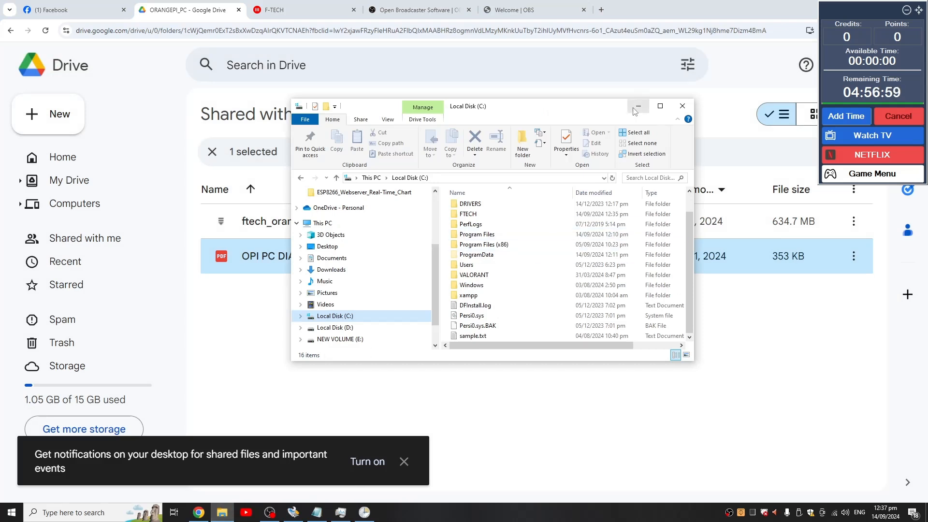